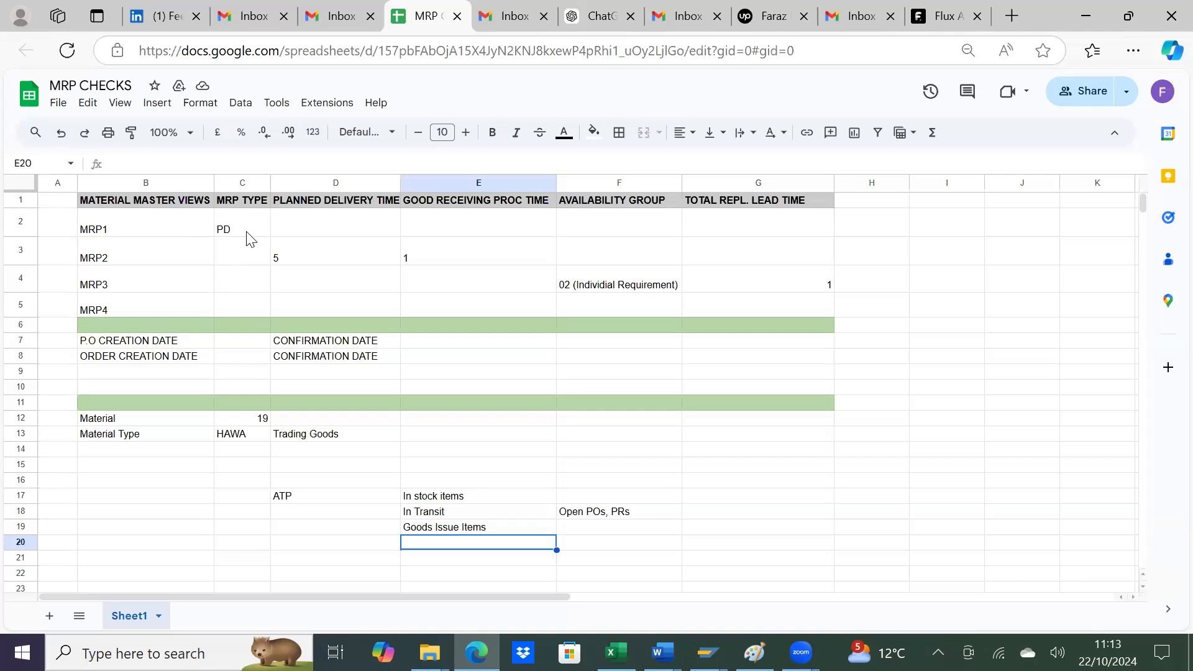
# Step: Review the sheet's MRP type, planned delivery time, goods receiving time and availability group values for material 19
pyautogui.click(246, 234)
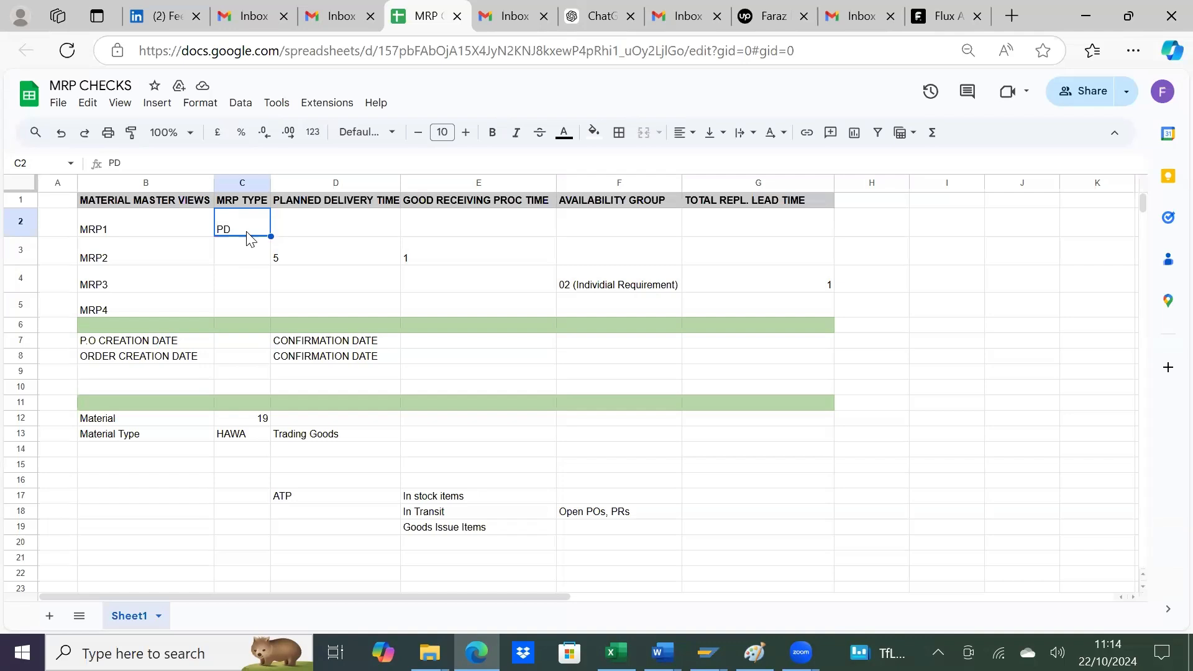
pyautogui.click(329, 256)
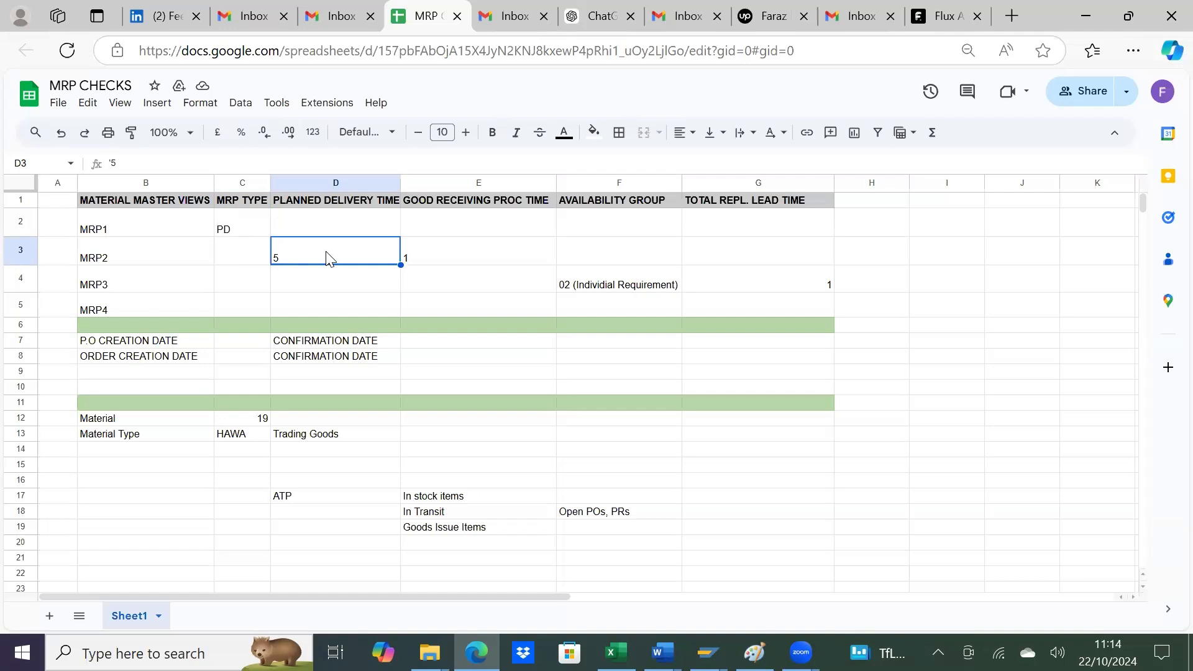
pyautogui.click(222, 421)
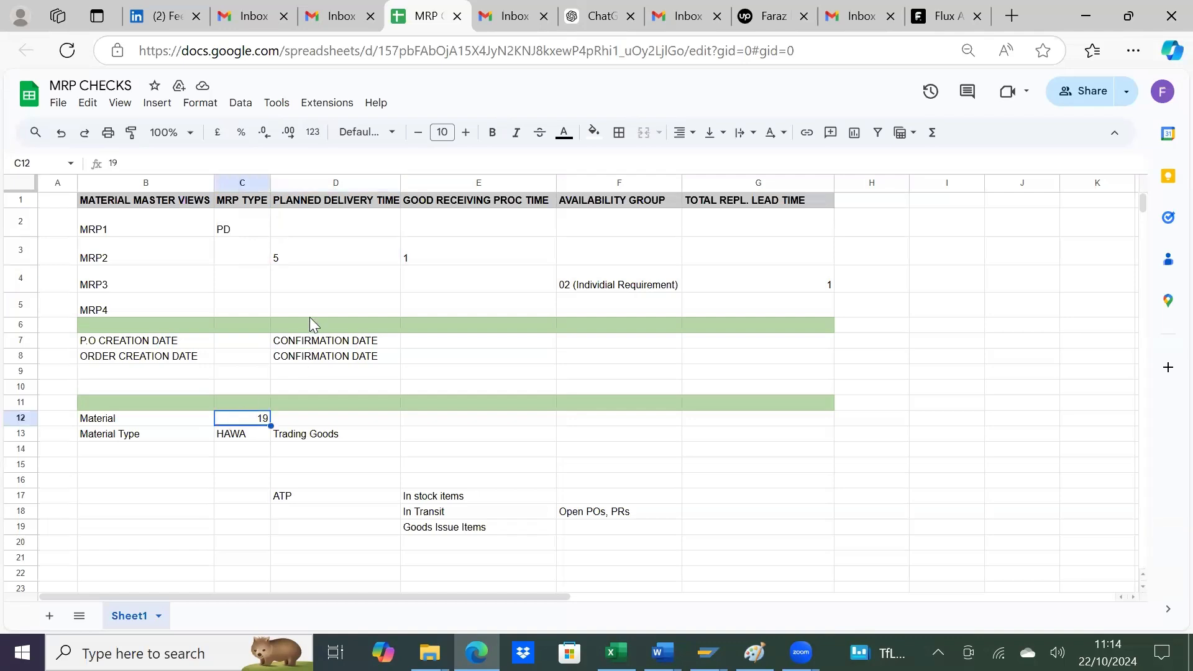
pyautogui.click(328, 257)
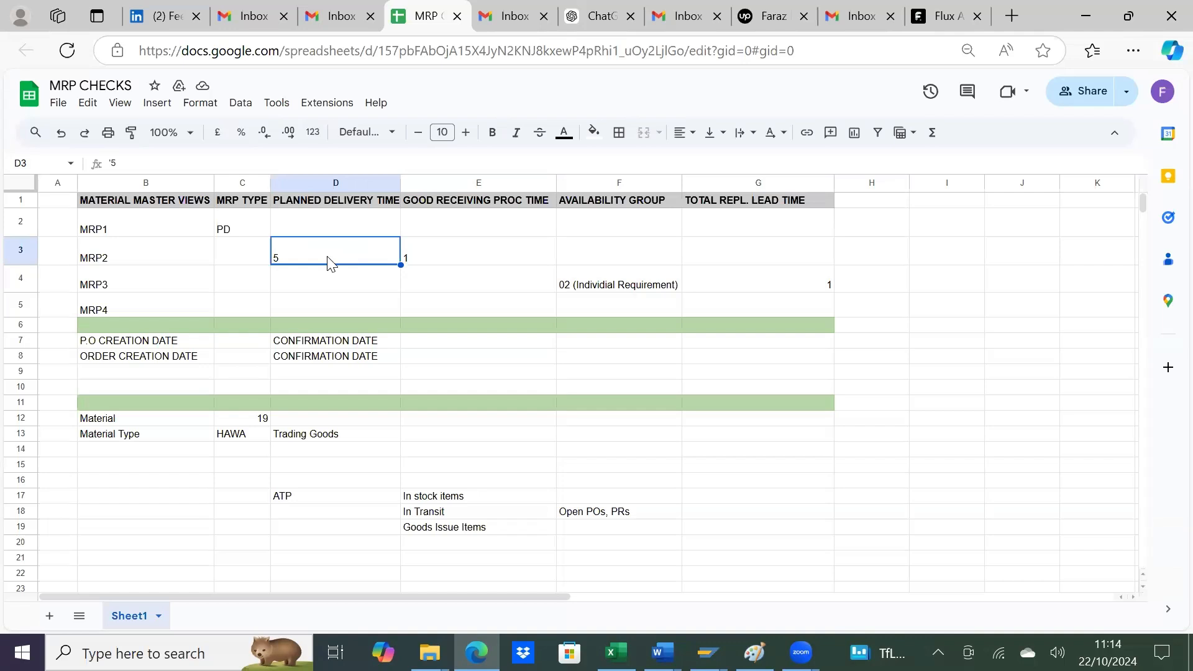
pyautogui.click(450, 260)
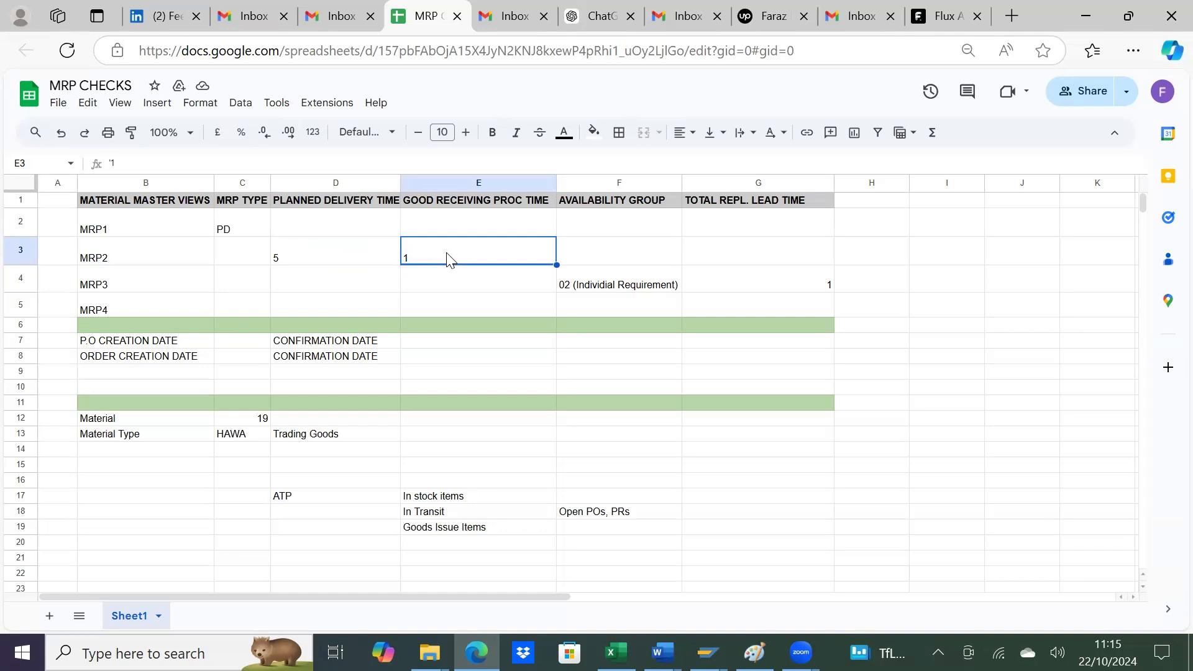
pyautogui.click(623, 284)
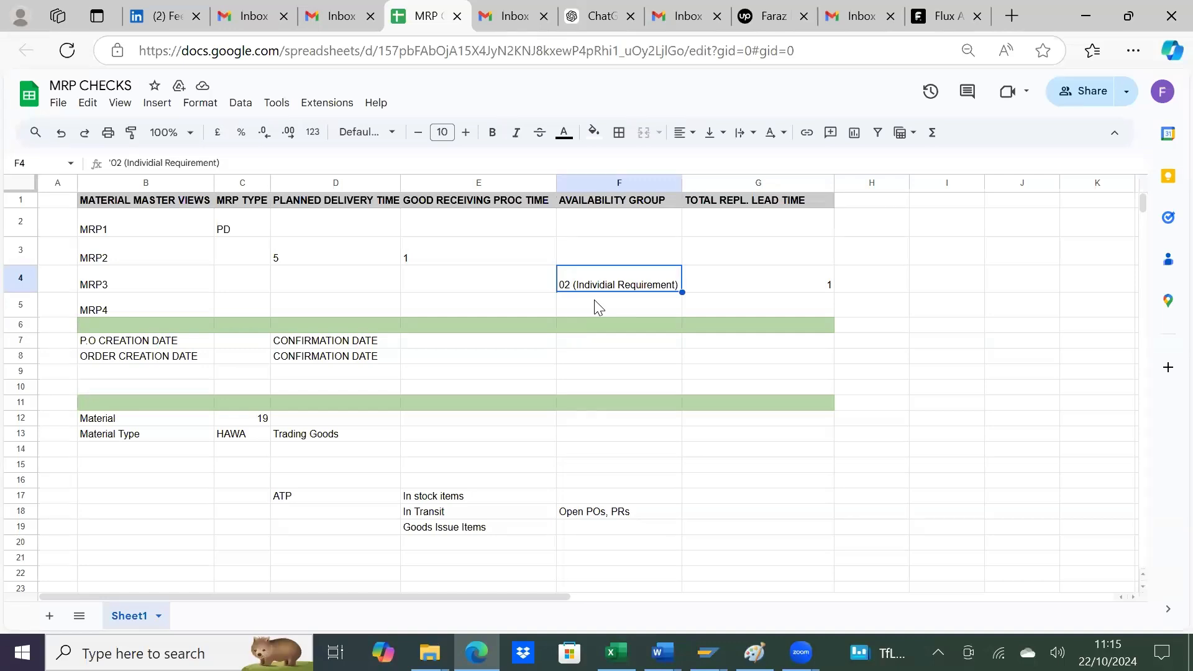
pyautogui.click(246, 233)
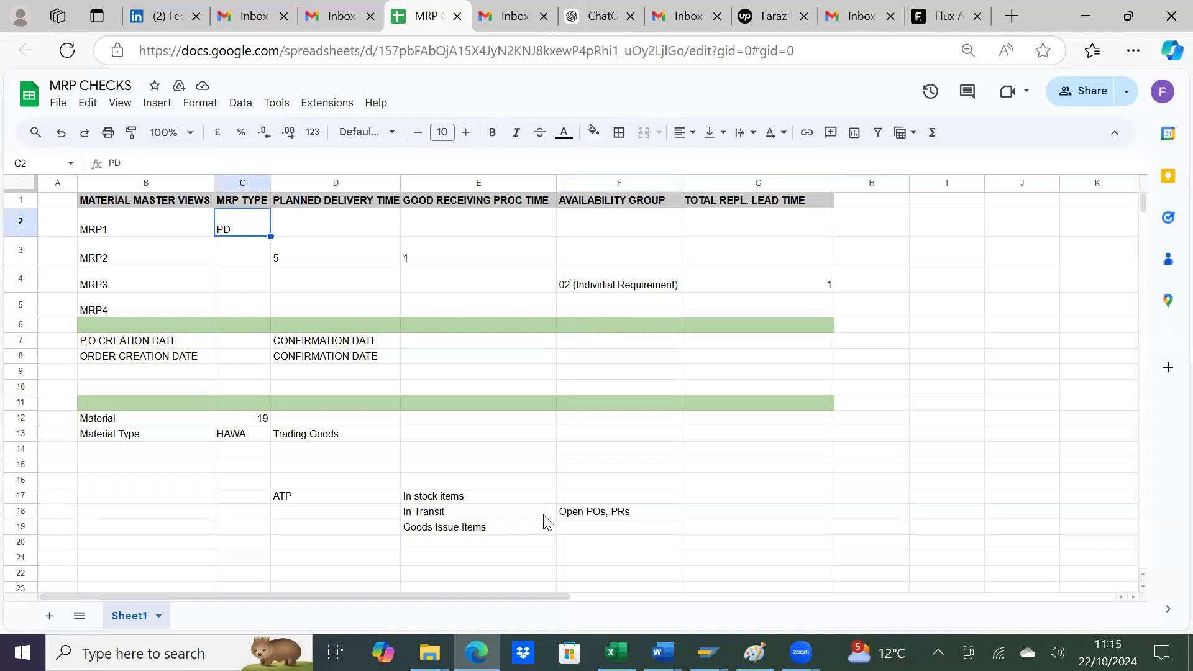
# Step: Switch to SAP and open the Change Material transaction in a new session with /omm02
pyautogui.moveTo(707, 652)
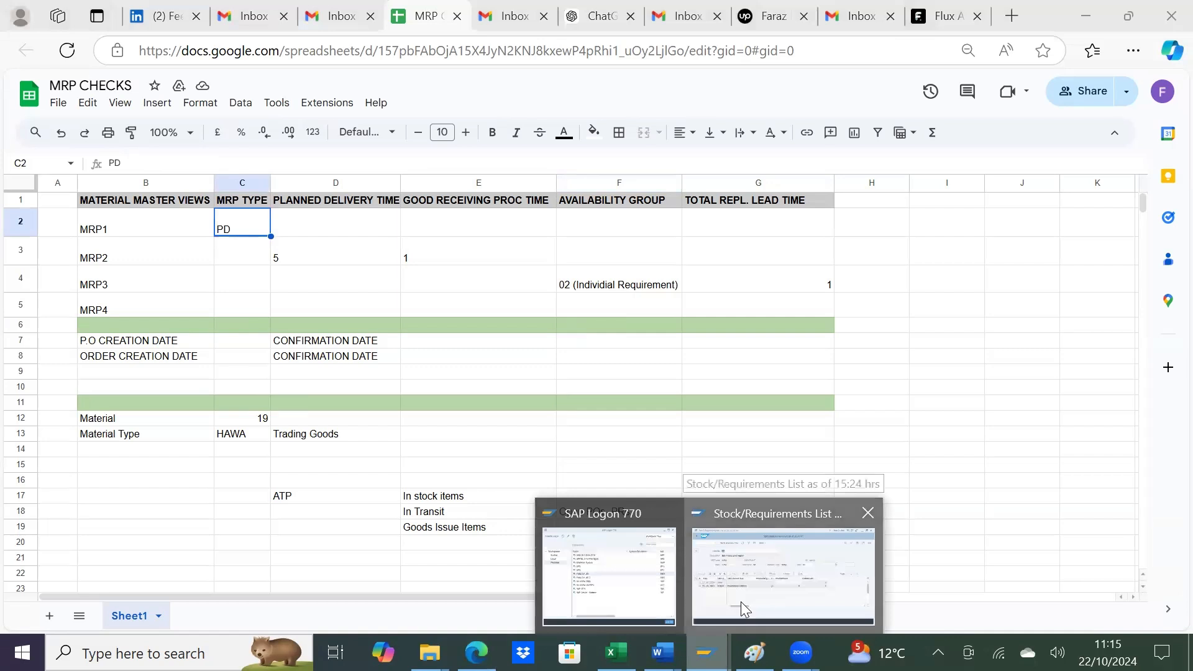
pyautogui.click(740, 602)
pyautogui.click(125, 97)
pyautogui.write('/n')
pyautogui.press('BackSpace')
pyautogui.write('ommbe')
pyautogui.press('Return')
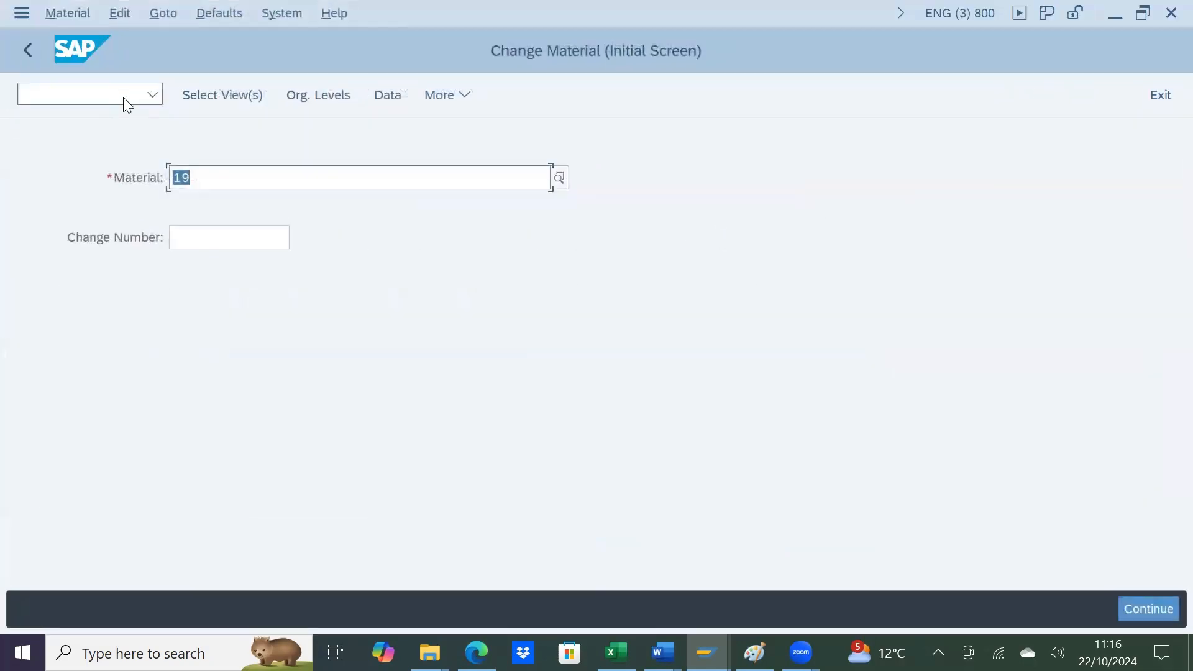
# Step: Open material 19 for changing with the MRP 1, MRP 2, MRP 3 and MRP 4 views selected
pyautogui.press('Return')
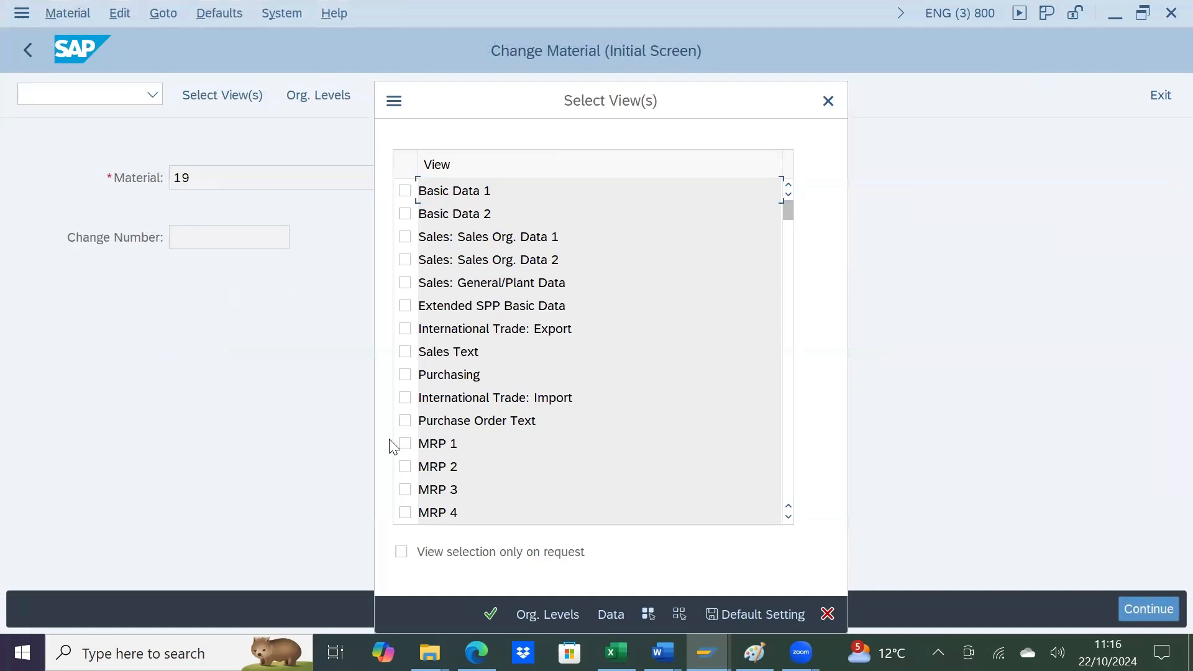
pyautogui.scroll(-1, 404, 429)
pyautogui.click(405, 376)
pyautogui.click(405, 398)
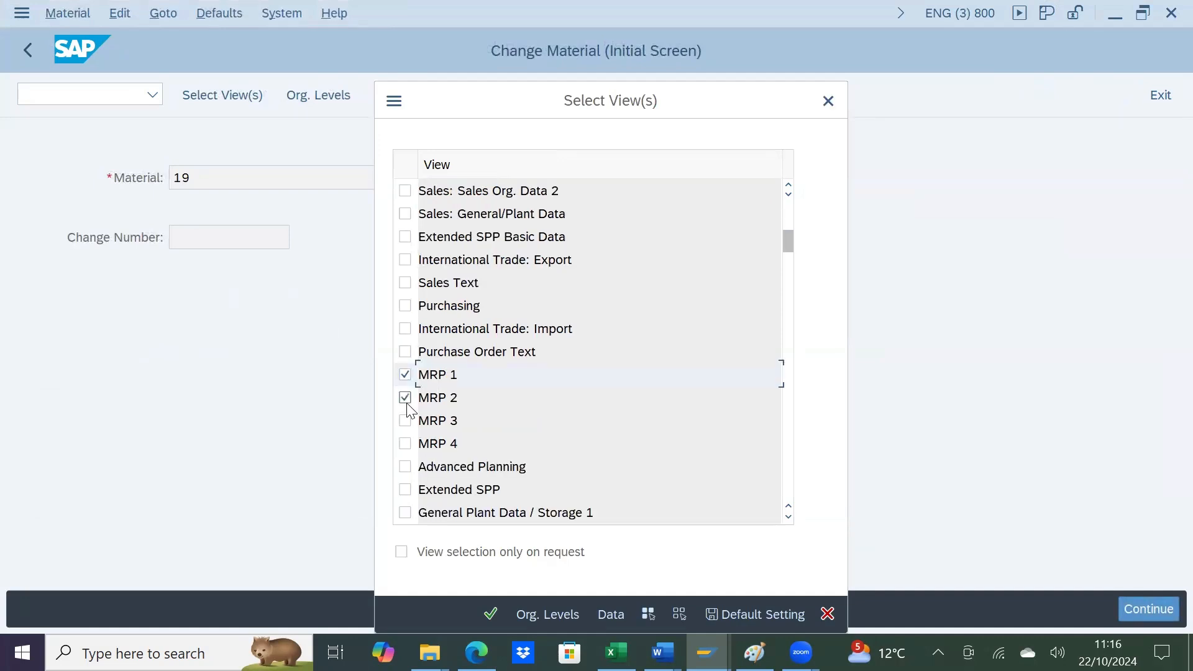
pyautogui.click(405, 421)
pyautogui.click(405, 444)
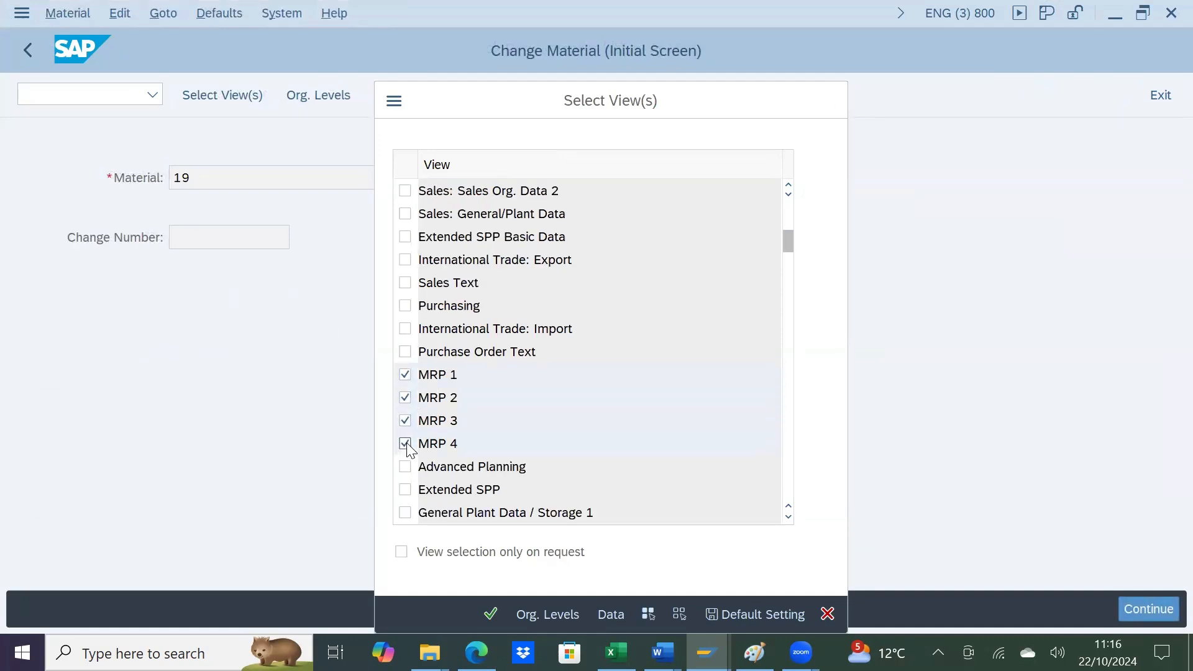
pyautogui.press('Return')
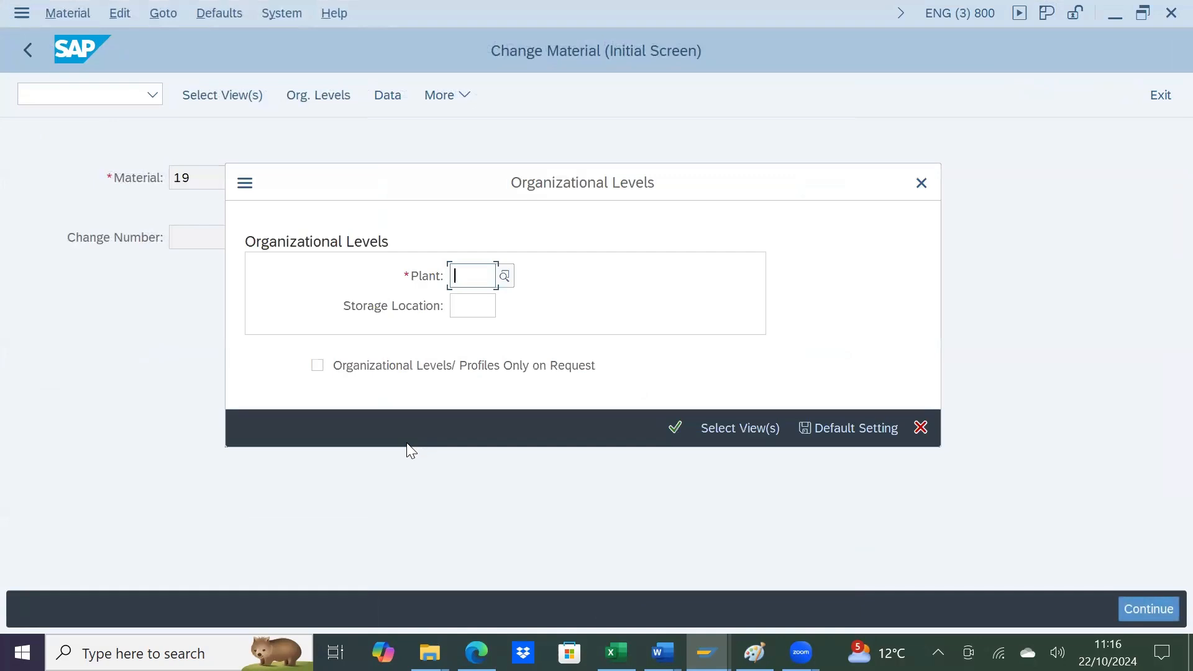
# Step: Set the organizational levels to plant 1201 and storage location bal1 and open the material's MRP data
pyautogui.write('1201')
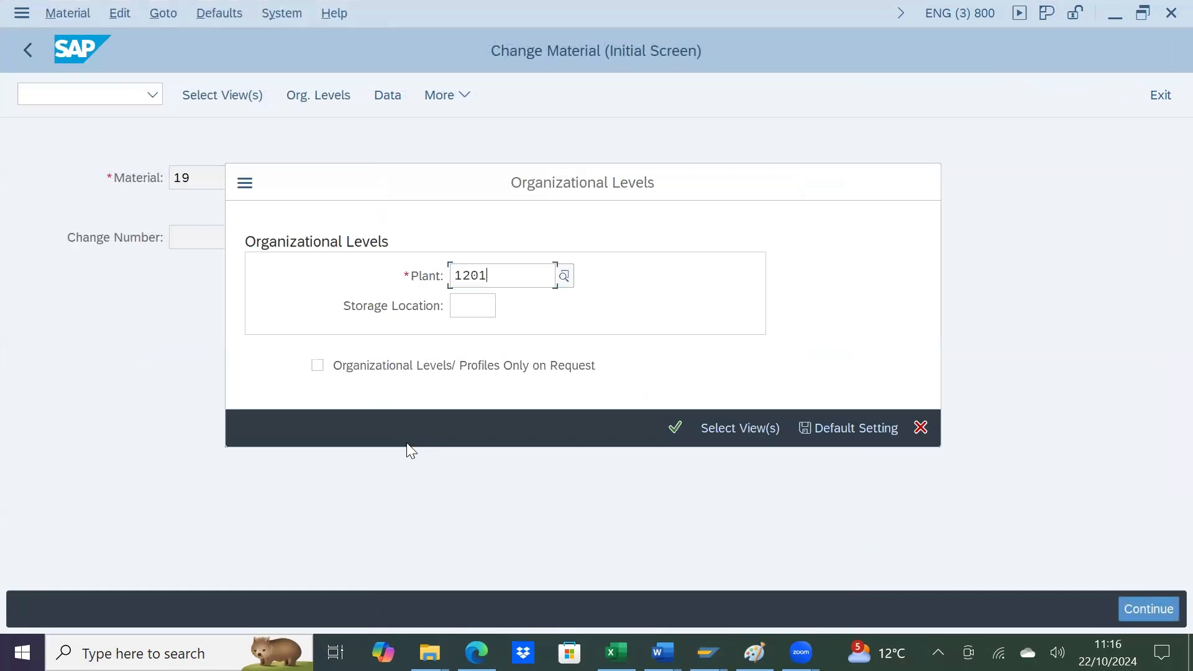
pyautogui.press('Return')
pyautogui.write('bs')
pyautogui.press('BackSpace')
pyautogui.write('al1')
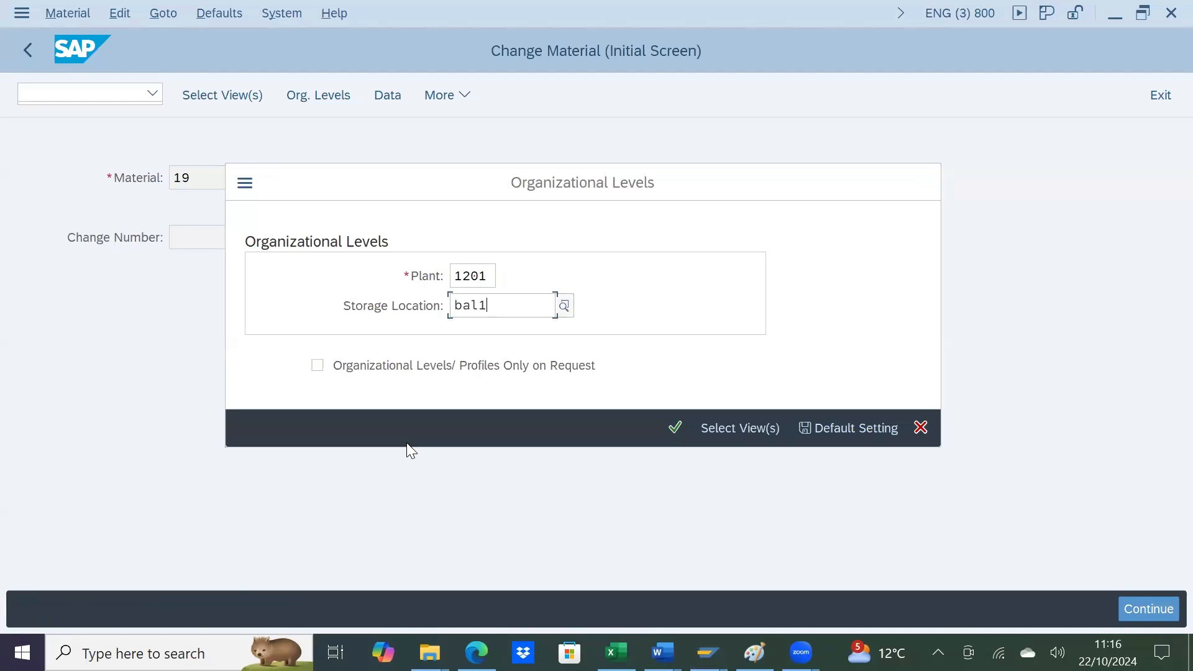
pyautogui.press('Return')
pyautogui.press('Return')
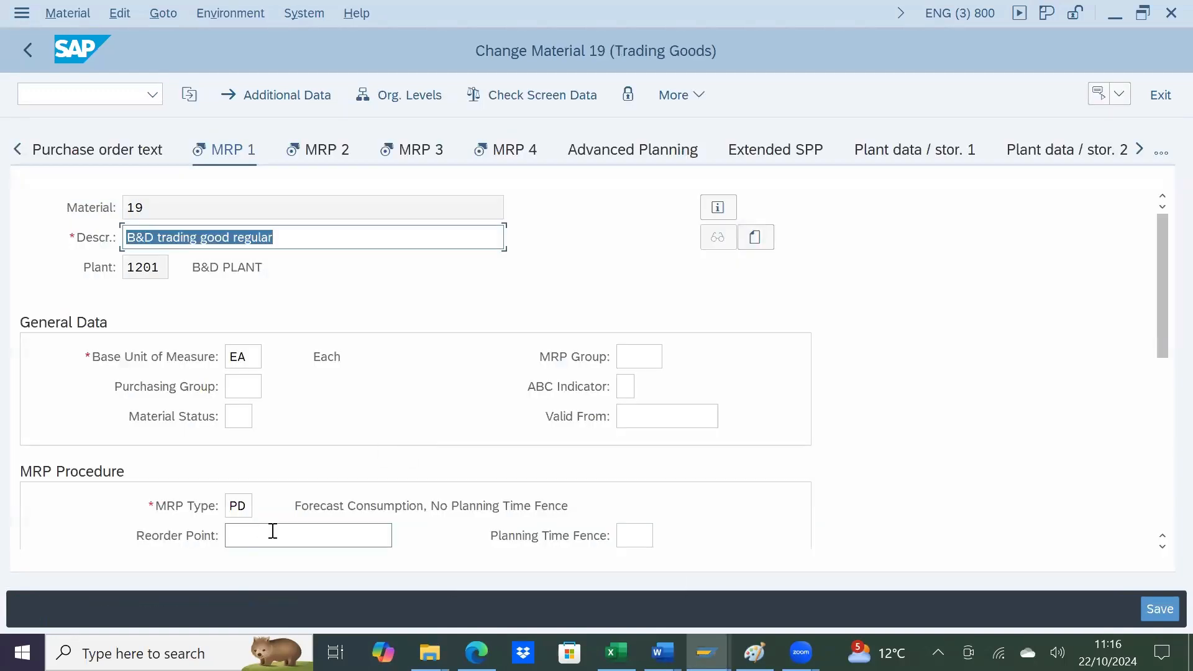
# Step: Check the material's MRP type in the MRP 1 view and look through the available MRP types
pyautogui.click(243, 505)
pyautogui.click(263, 506)
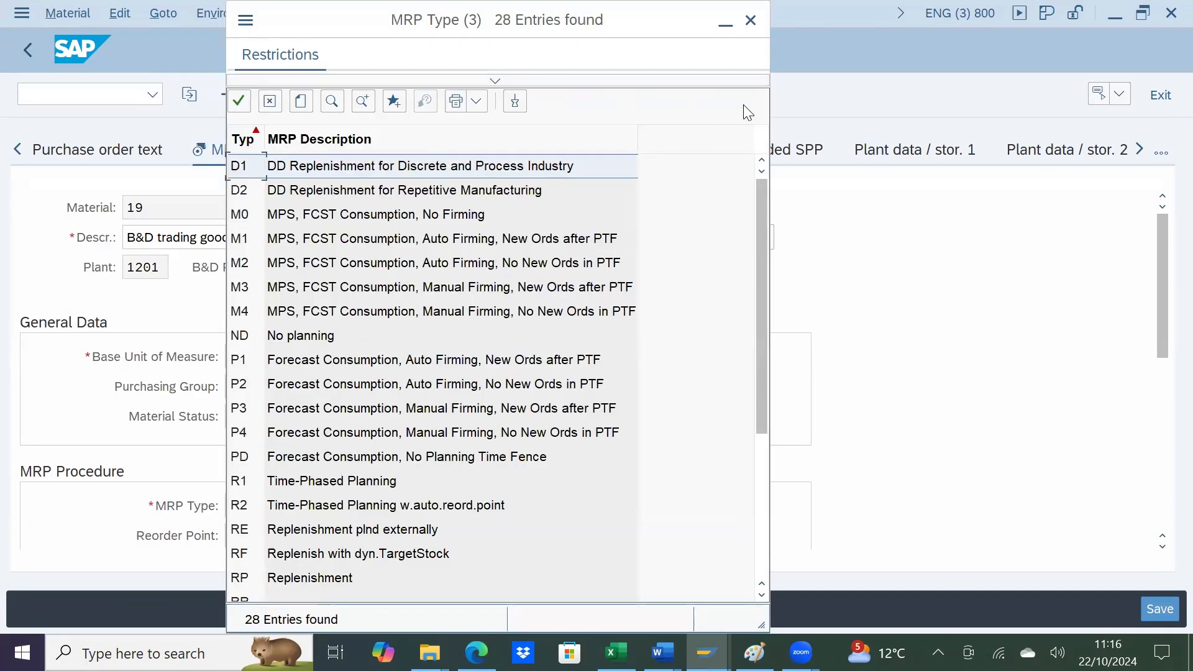
pyautogui.click(752, 17)
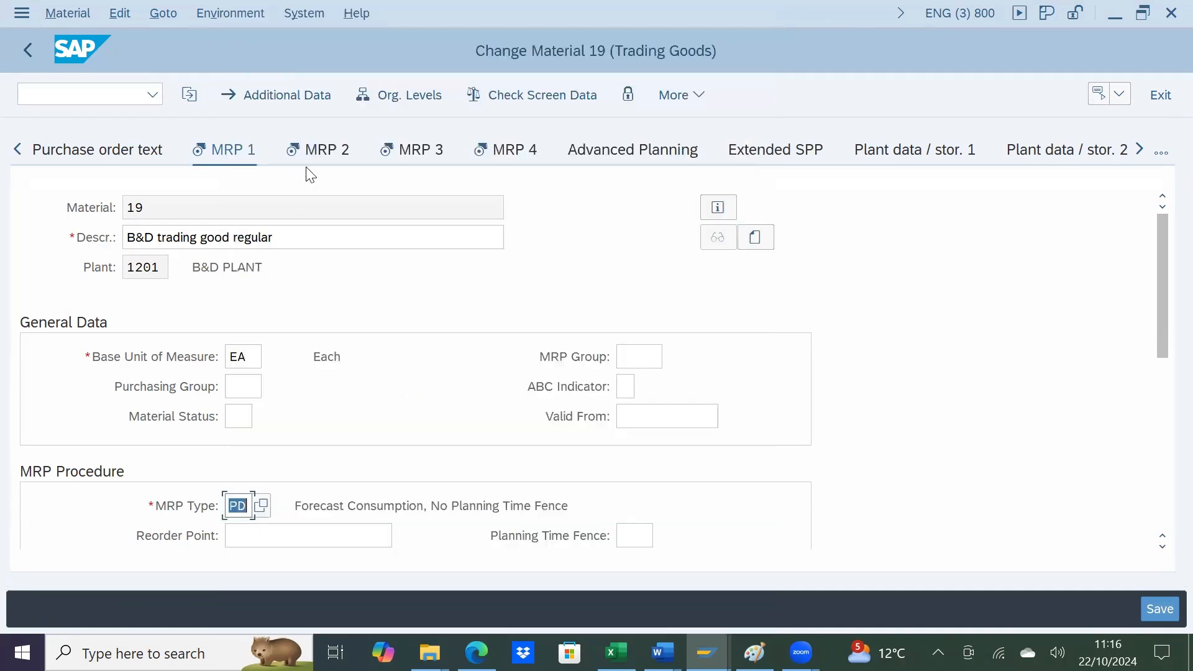
# Step: Check the goods receipt processing time and planned delivery time in the MRP 2 scheduling data
pyautogui.click(322, 151)
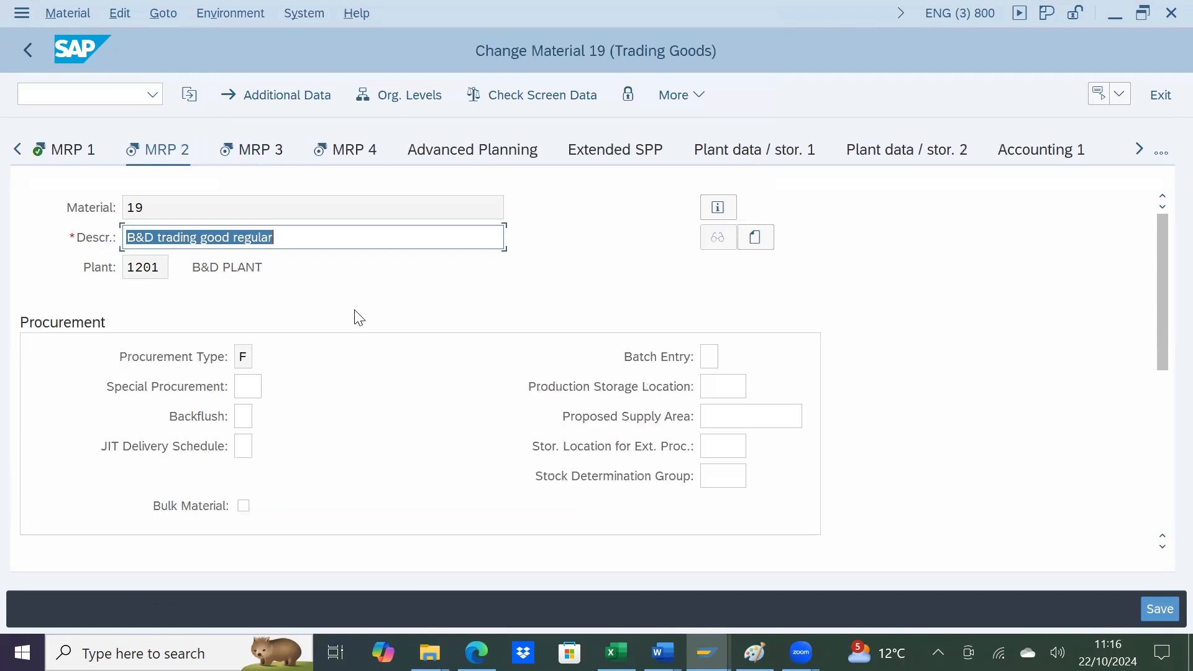
pyautogui.scroll(-5, 359, 318)
pyautogui.scroll(3, 360, 317)
pyautogui.click(237, 391)
pyautogui.click(713, 356)
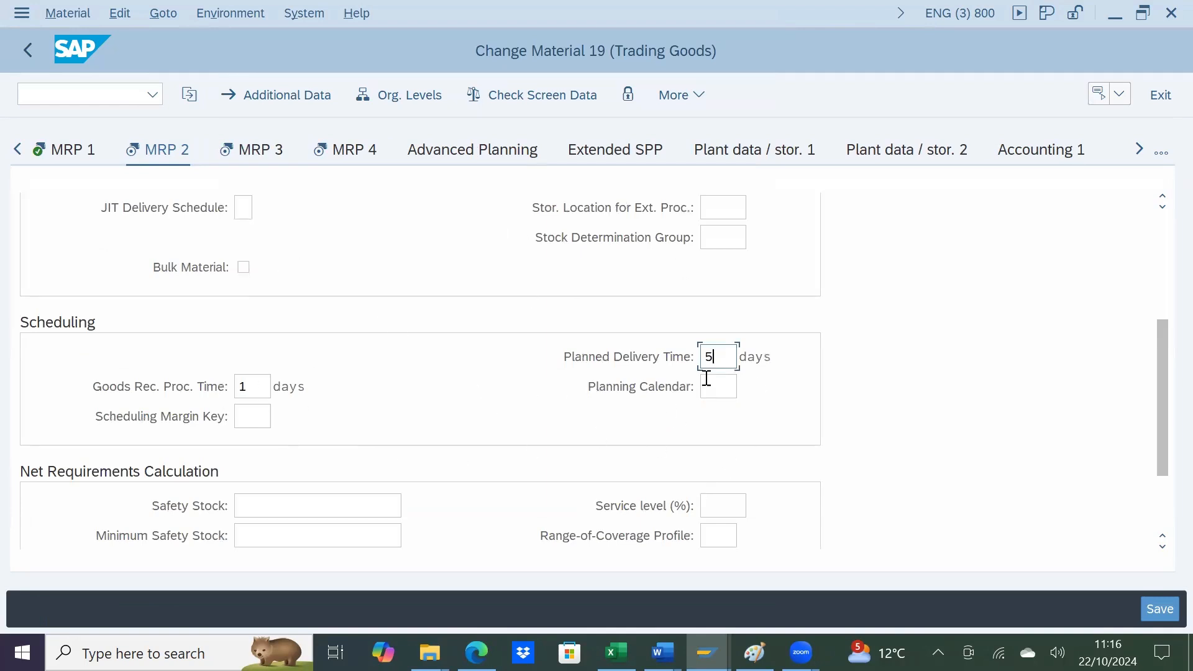
# Step: Look briefly at the MRP 3 view, go back to MRP 2 and examine its procurement type
pyautogui.click(280, 161)
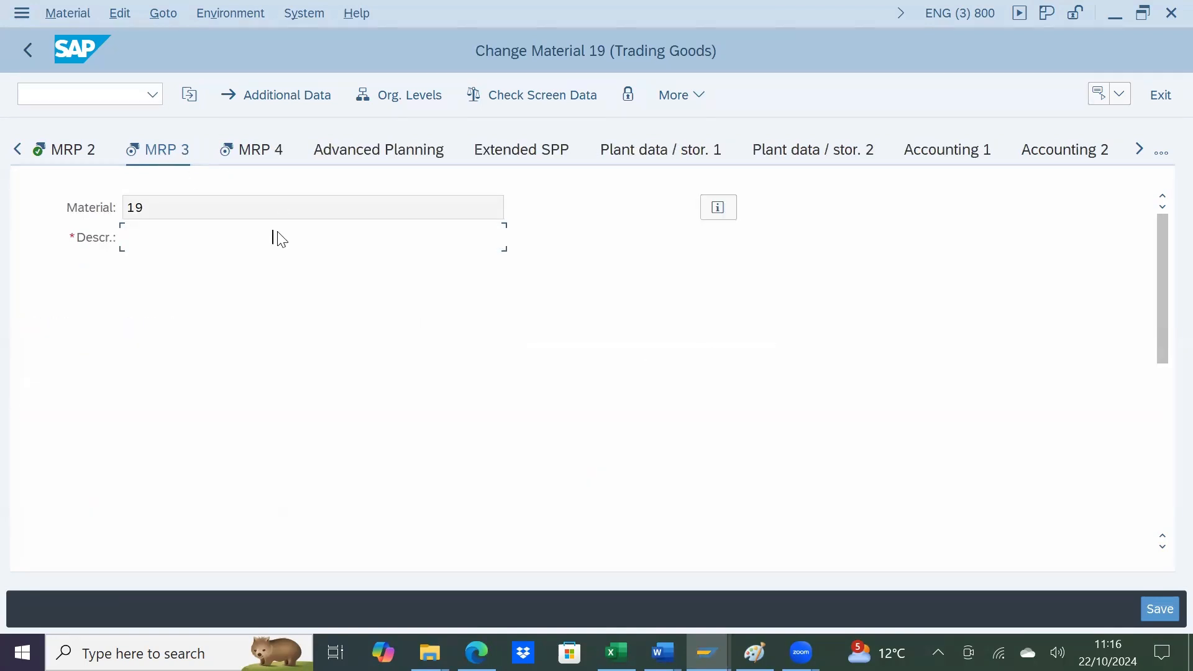
pyautogui.click(74, 155)
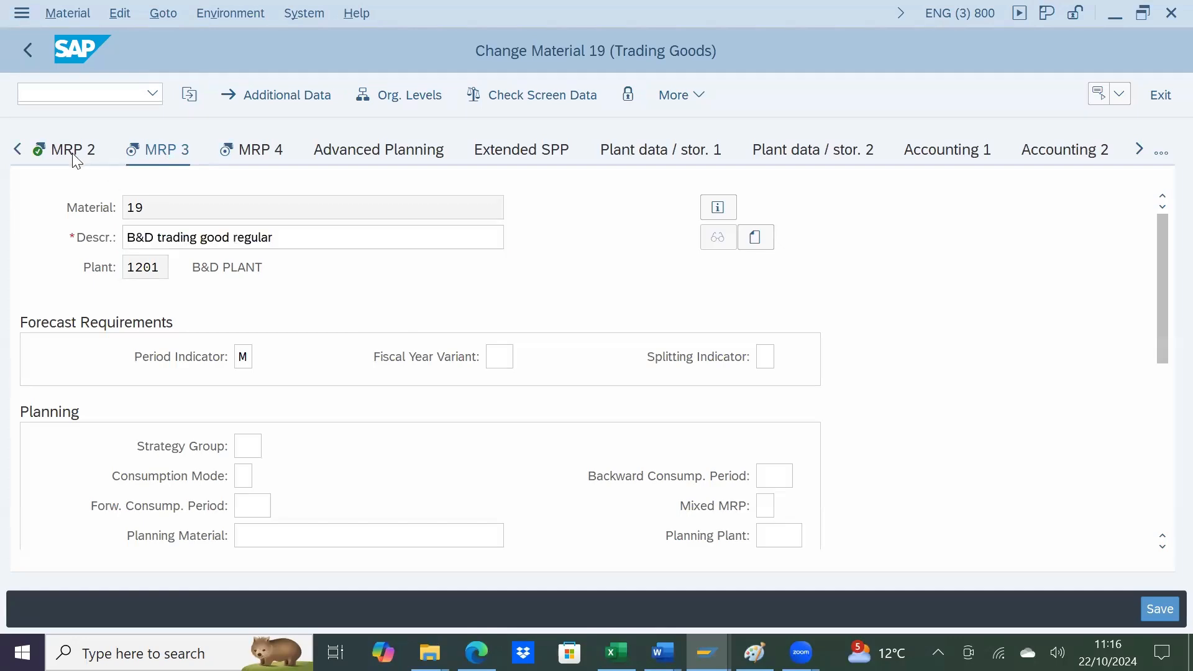
pyautogui.scroll(-5, 352, 402)
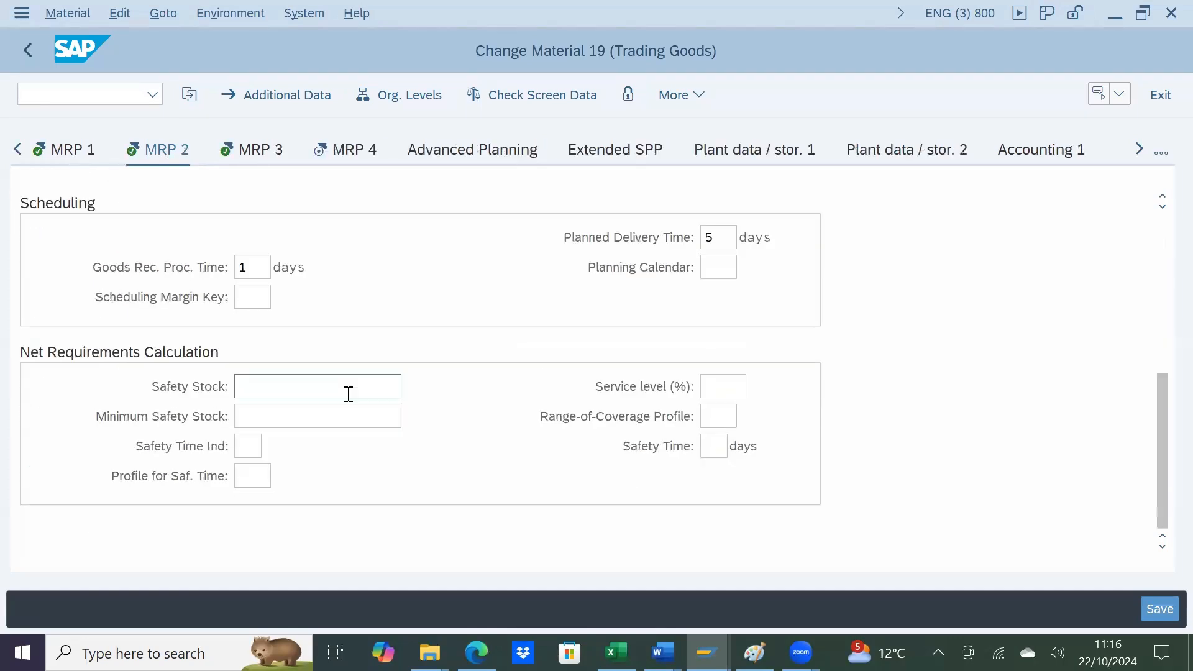
pyautogui.scroll(5, 350, 397)
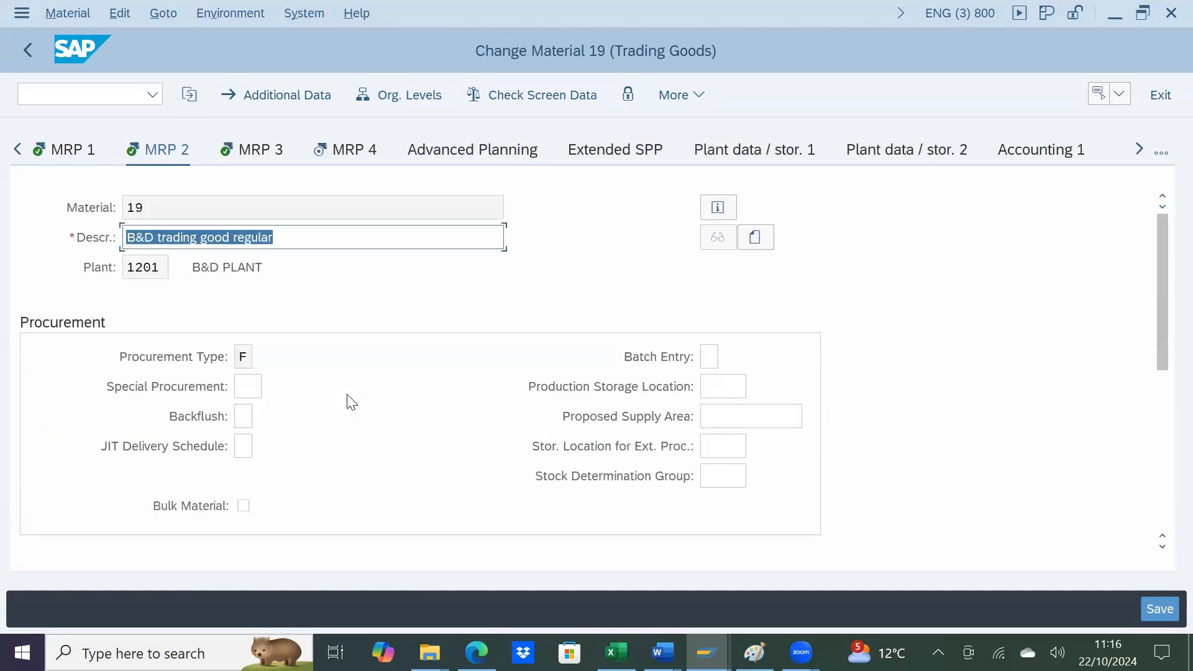
pyautogui.click(243, 356)
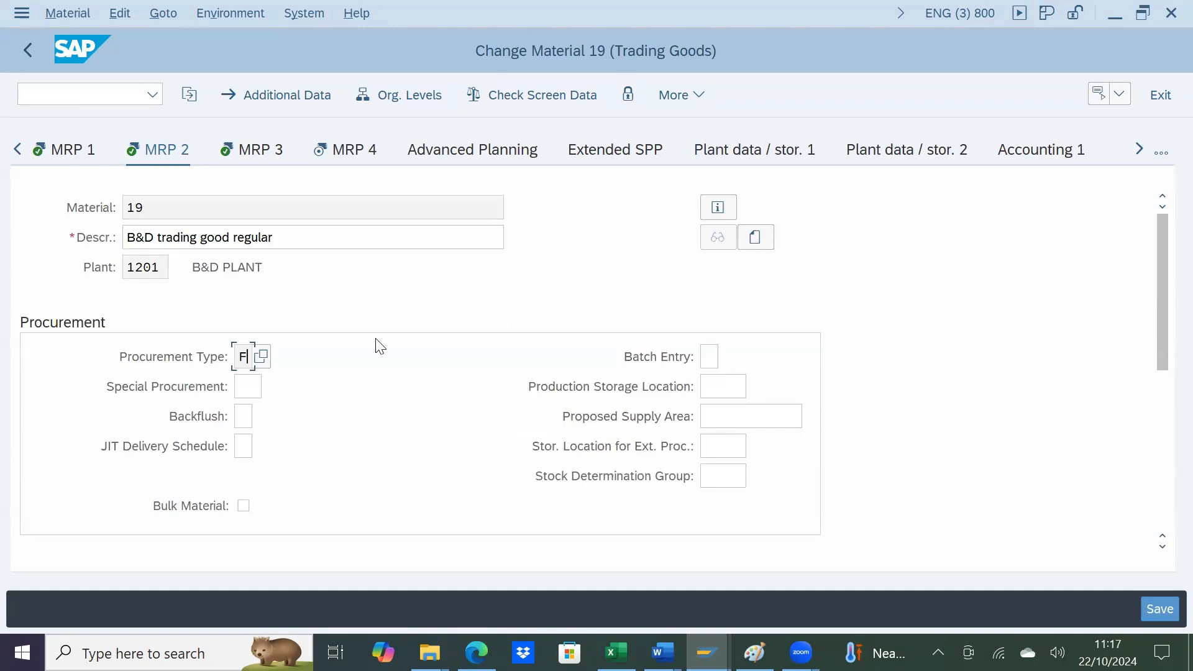
# Step: Check the availability check group in the MRP 3 view, set the total replenishment lead time to 1 day and save the material
pyautogui.click(267, 155)
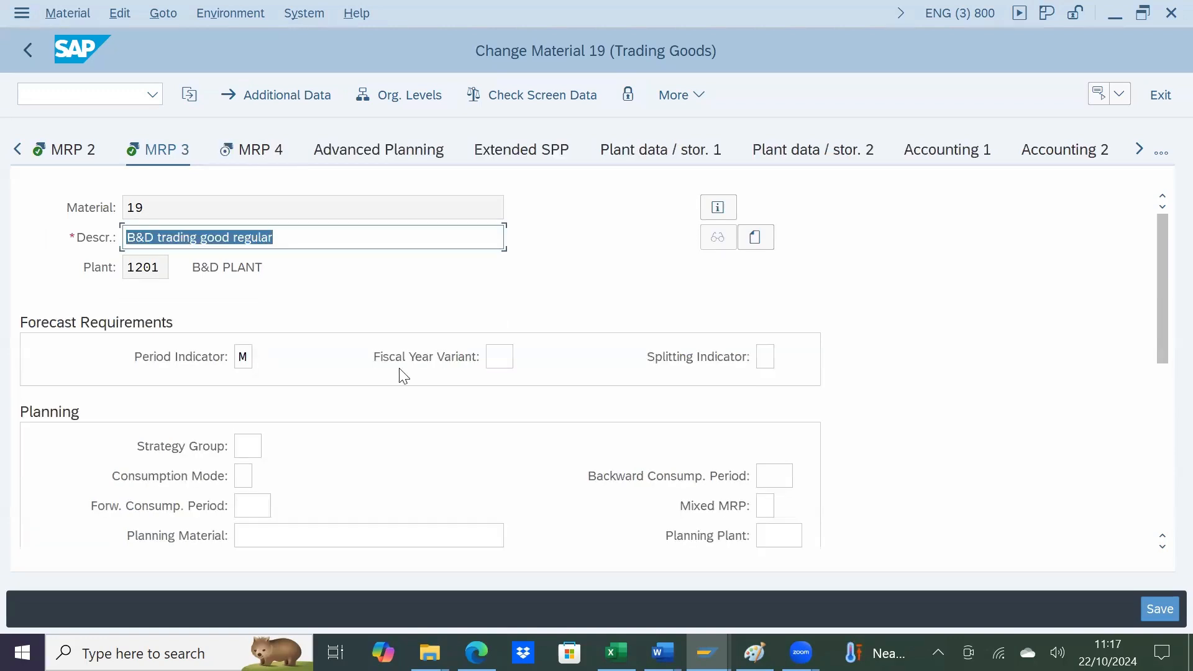
pyautogui.scroll(-5, 403, 375)
pyautogui.scroll(3, 402, 376)
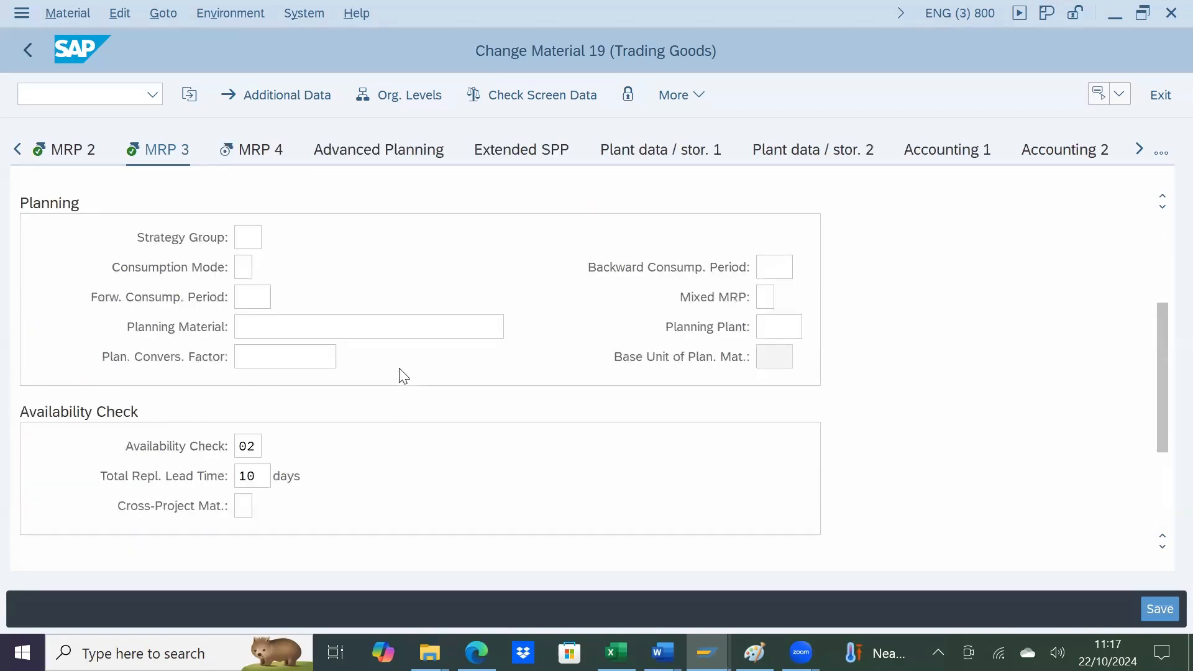
pyautogui.click(247, 446)
pyautogui.click(264, 478)
pyautogui.press('BackSpace')
pyautogui.click(1160, 610)
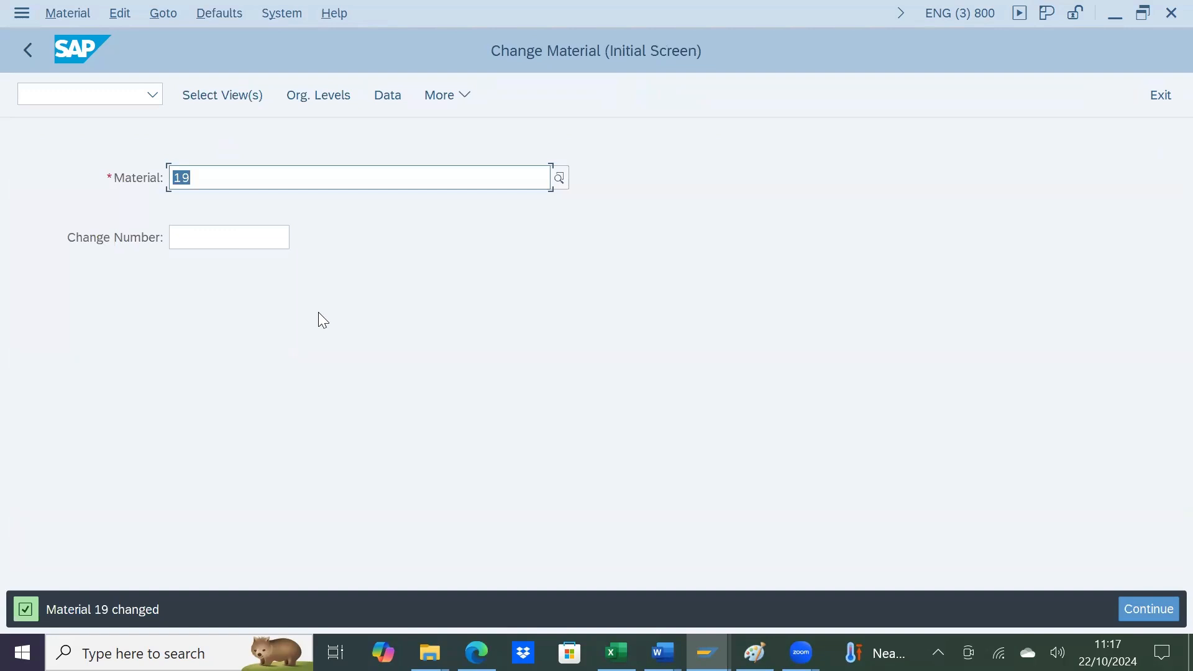
# Step: Consult the MRP CHECKS sheet, switch to the SAP Stock/Requirements List window and return to its initial screen
pyautogui.hotkey('alt', 'Tab')
pyautogui.hotkey('alt', 'Tab')
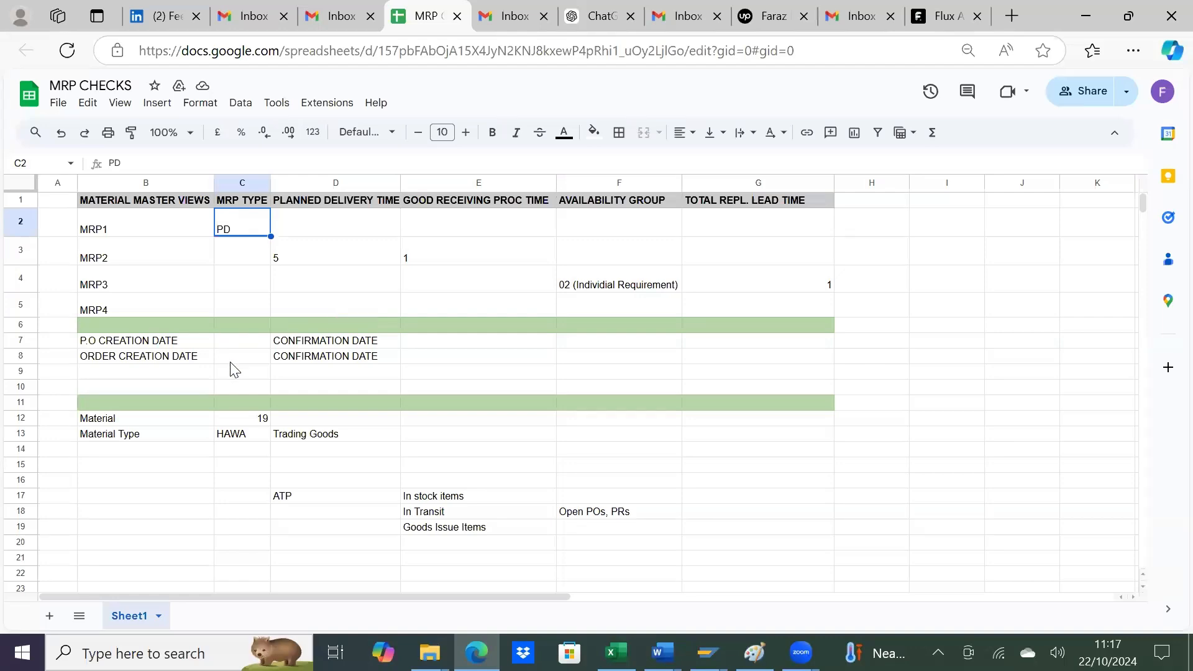
pyautogui.hotkey('alt', 'Tab')
pyautogui.hotkey('alt', 'Tab')
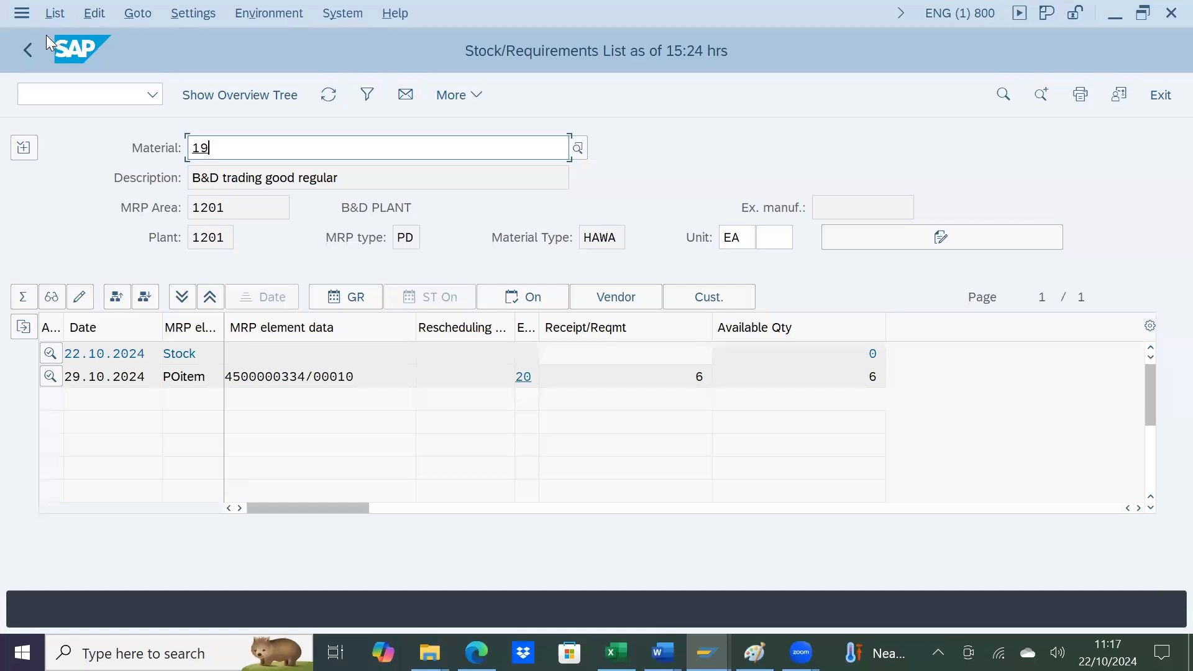
pyautogui.click(27, 48)
# Step: Display the stock/requirements list for material 19 in plant 1201 through individual access and examine the purchase order item's receipt quantity
pyautogui.click(152, 94)
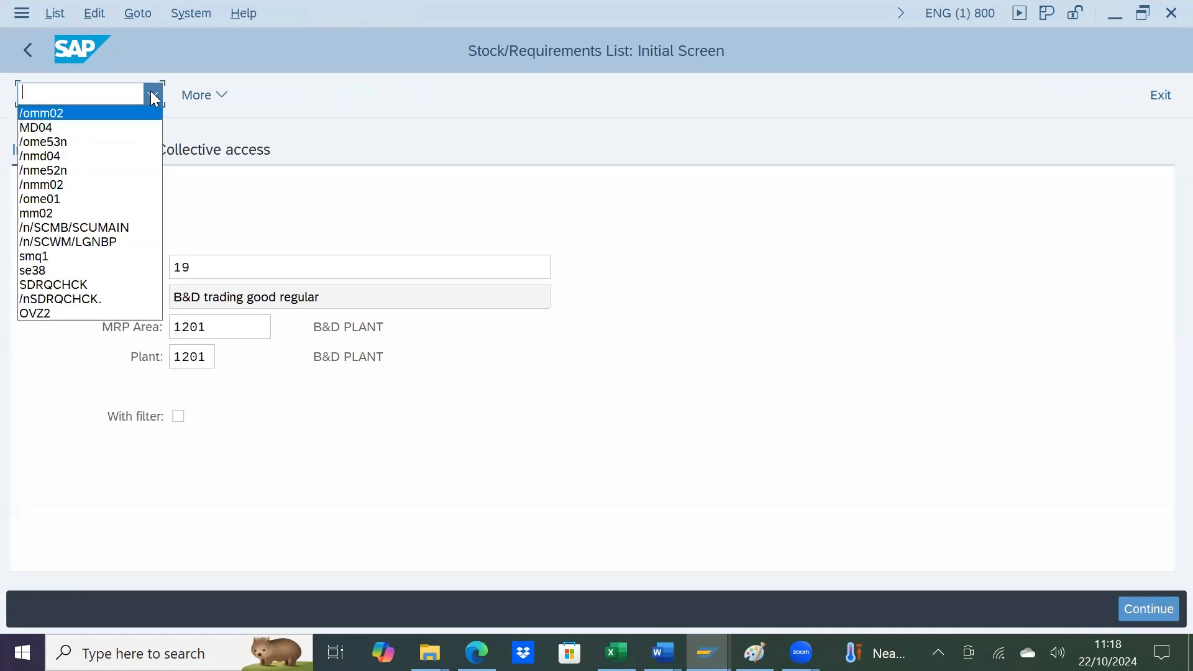
pyautogui.click(153, 97)
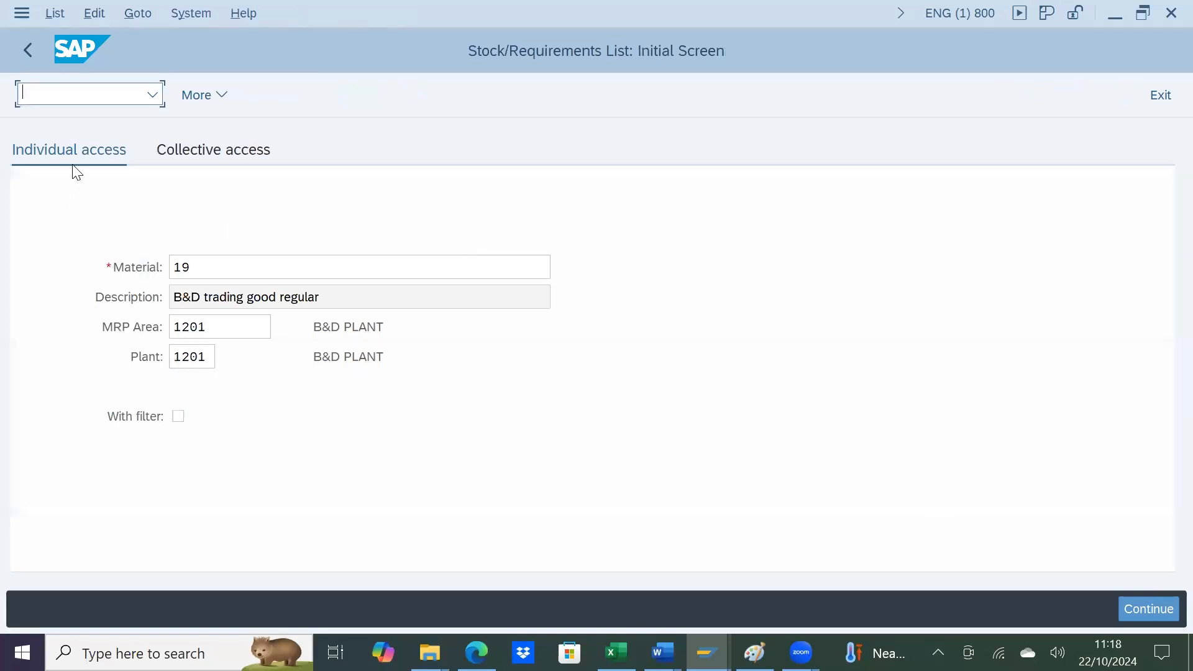
pyautogui.click(258, 155)
pyautogui.click(114, 158)
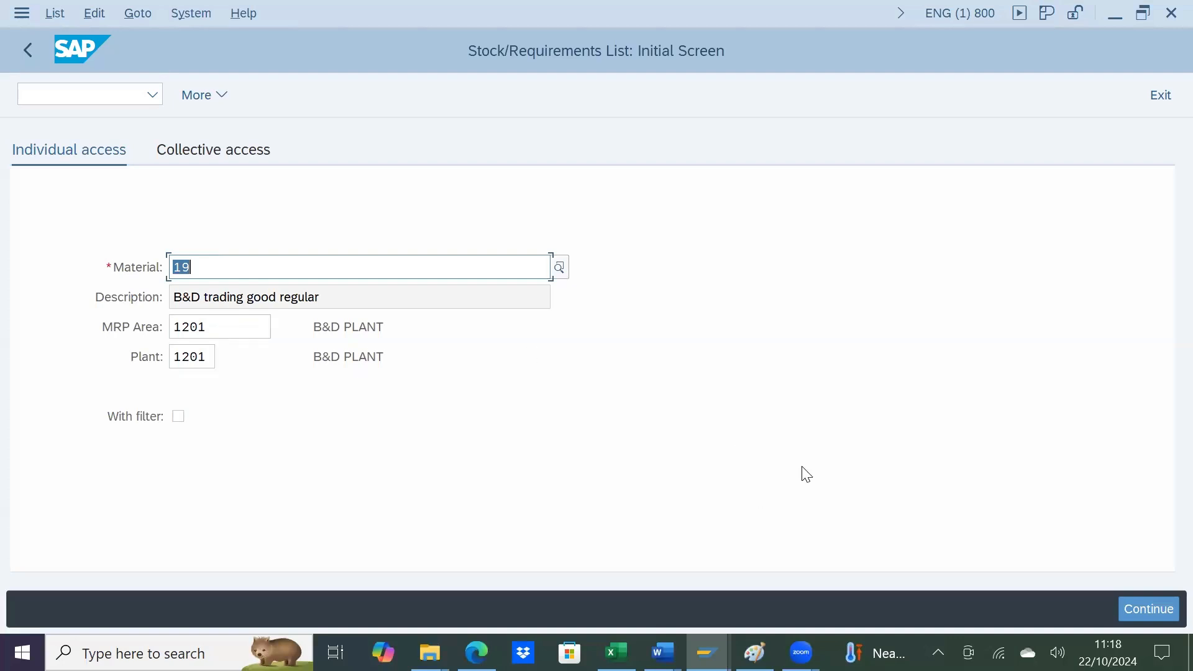
pyautogui.click(1137, 607)
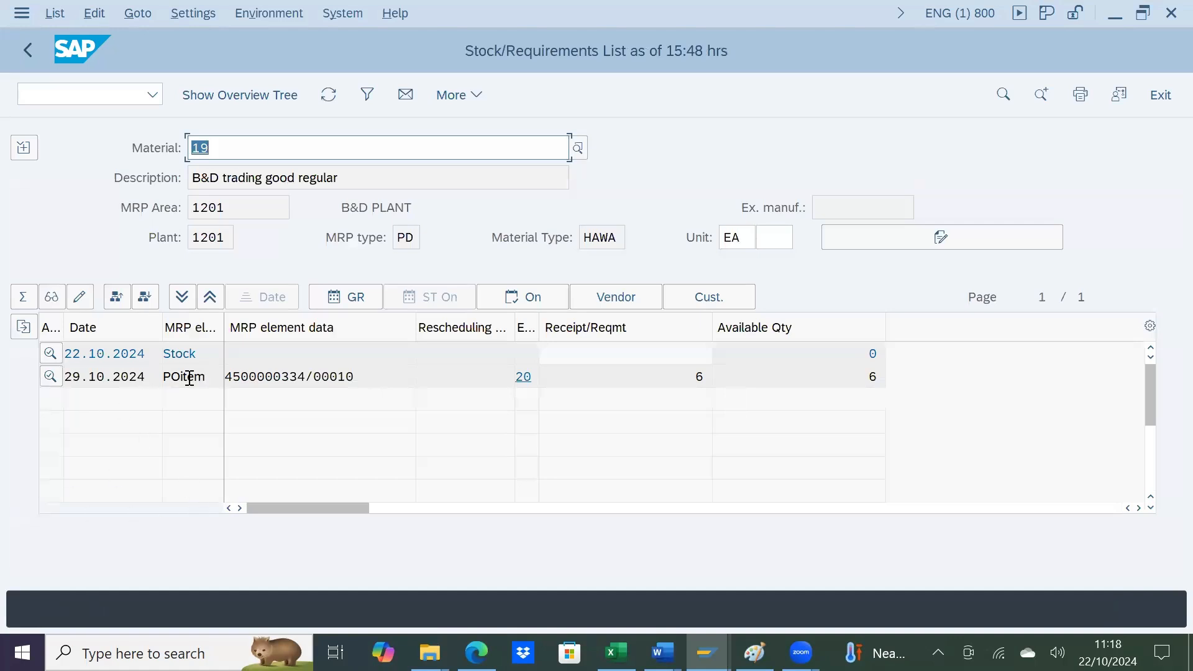
pyautogui.click(689, 381)
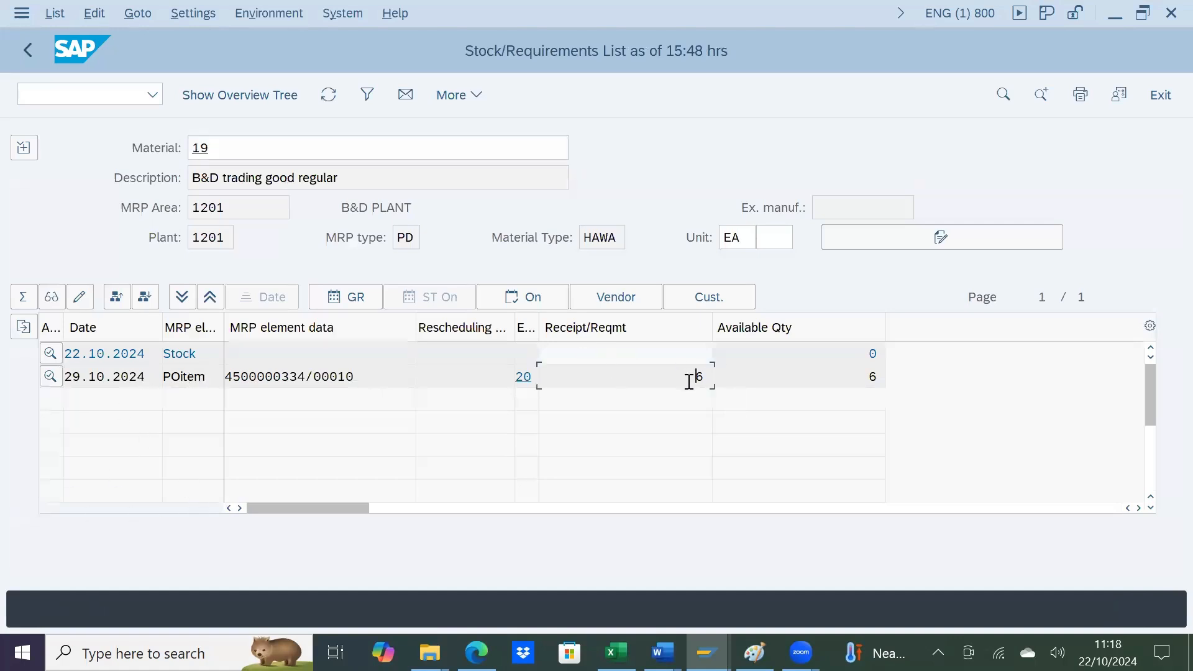
# Step: Examine the receipt and available quantities of the stock and purchase order rows
pyautogui.moveTo(695, 380); pyautogui.dragTo(706, 382)
pyautogui.click(855, 384)
pyautogui.click(858, 356)
pyautogui.doubleClick(878, 356)
pyautogui.click(398, 372)
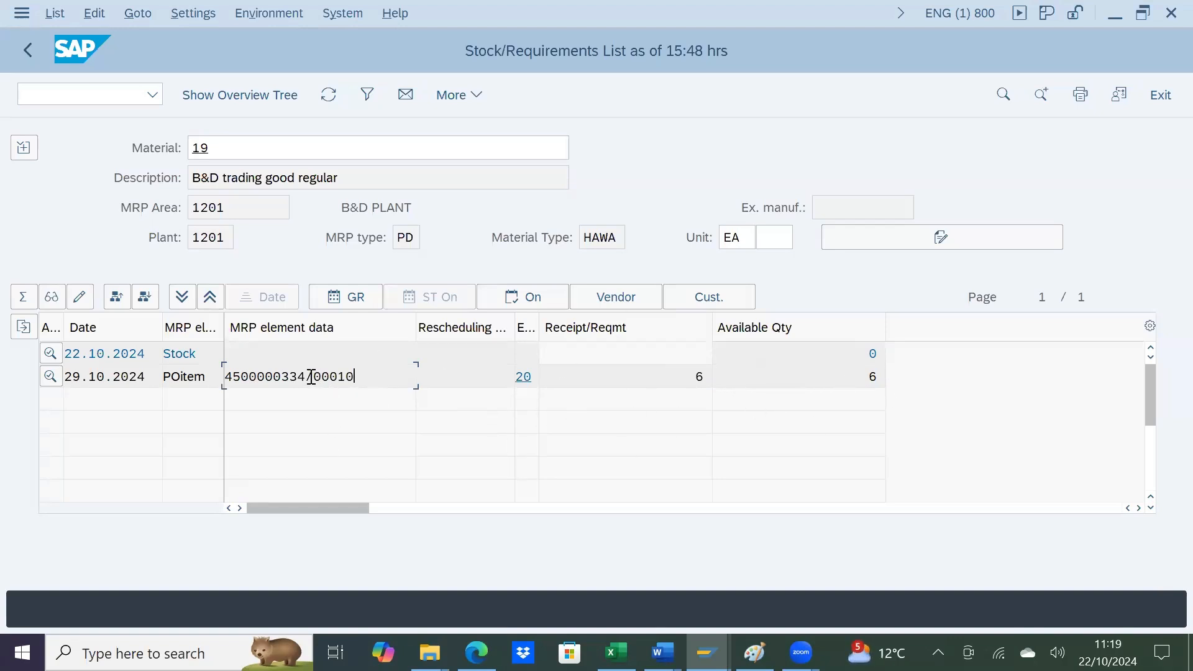
# Step: Copy the purchase order number from the MRP element data, view the item's additional MRP element details and close them
pyautogui.moveTo(306, 377); pyautogui.dragTo(226, 377)
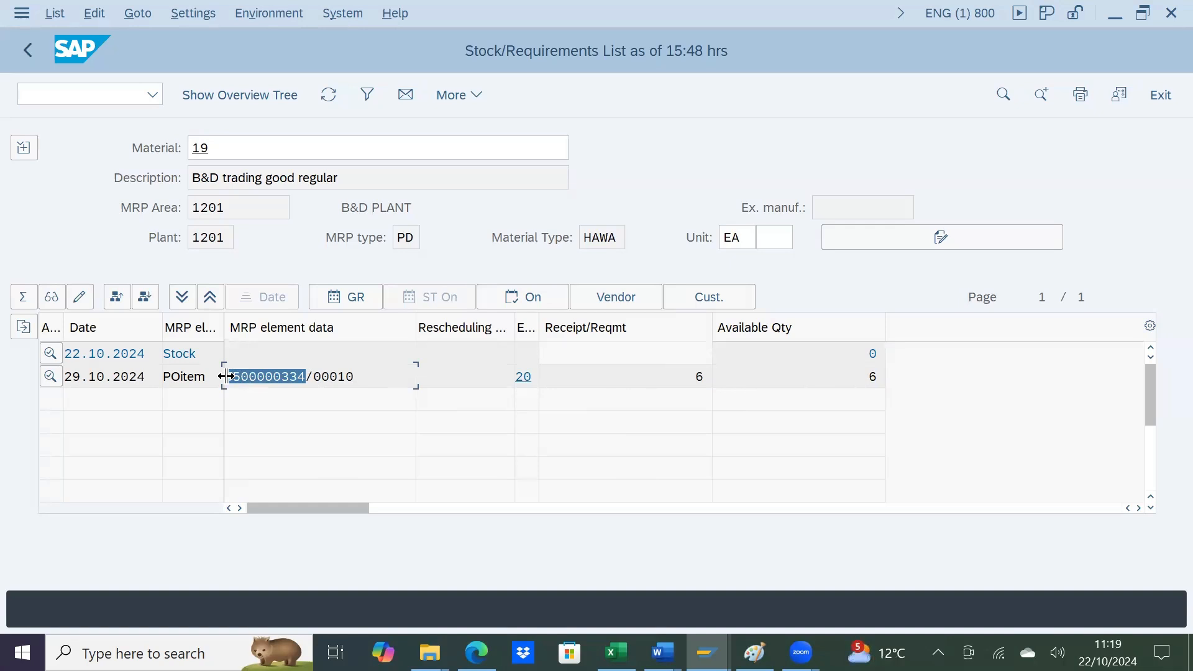
pyautogui.click(226, 377)
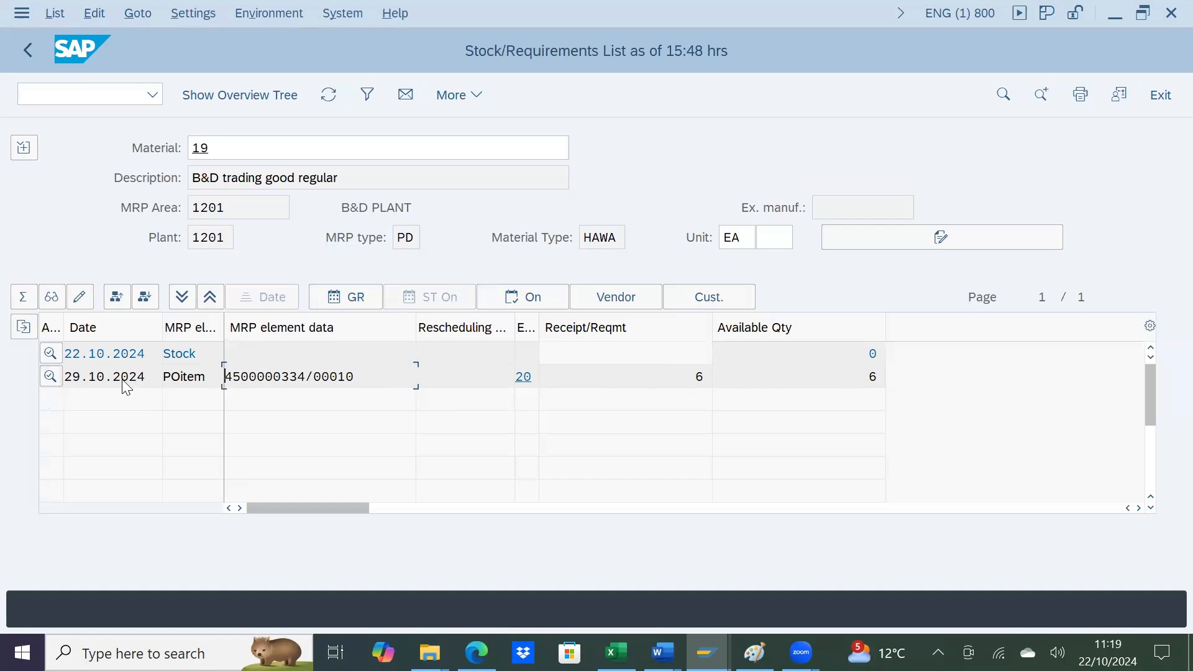
pyautogui.click(52, 375)
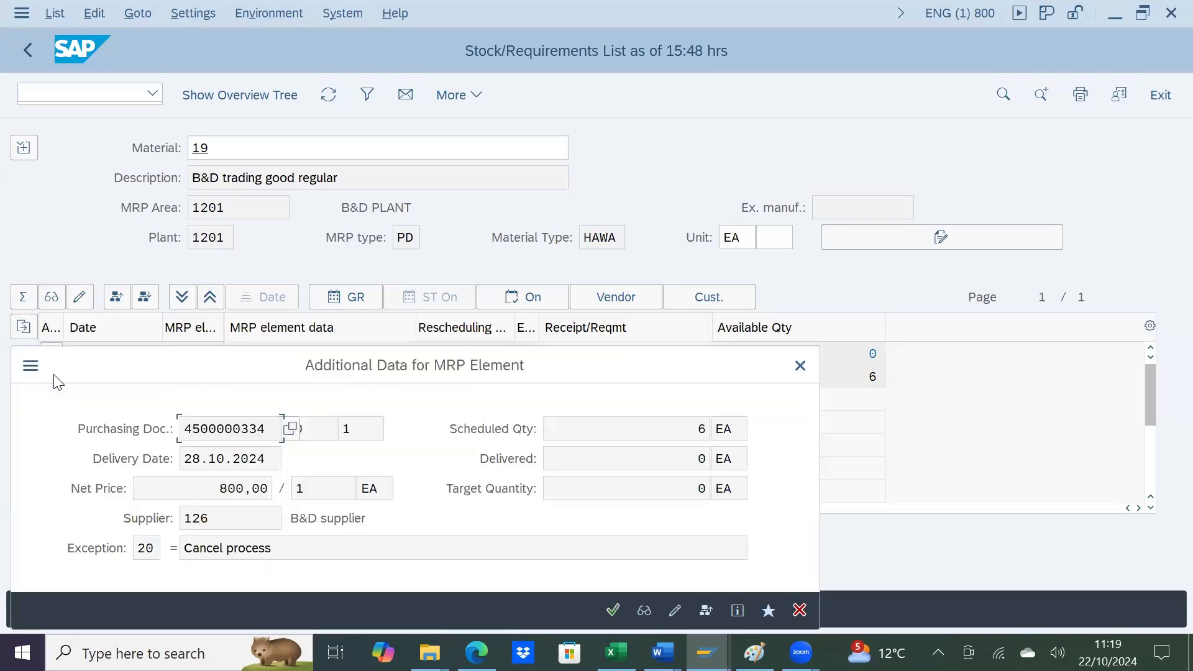
pyautogui.click(799, 366)
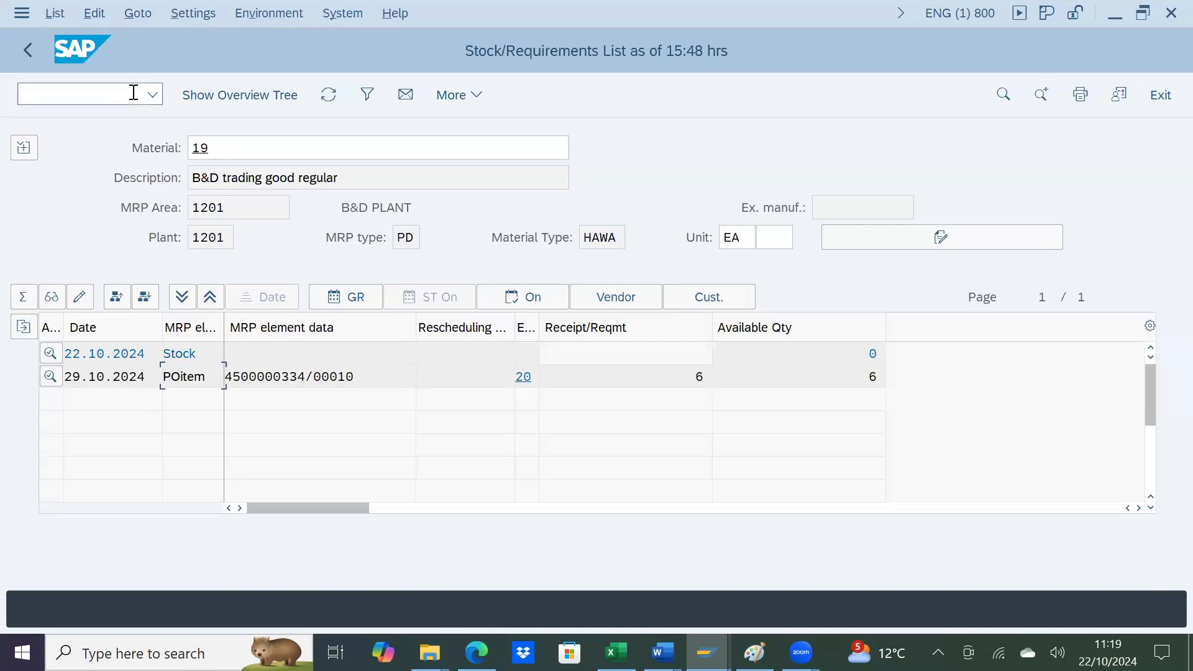
# Step: Open purchase order creation (ME21N) in a new session and enter the copied purchase order number as the first item's purchasing document
pyautogui.write('/ome21n')
pyautogui.press('Return')
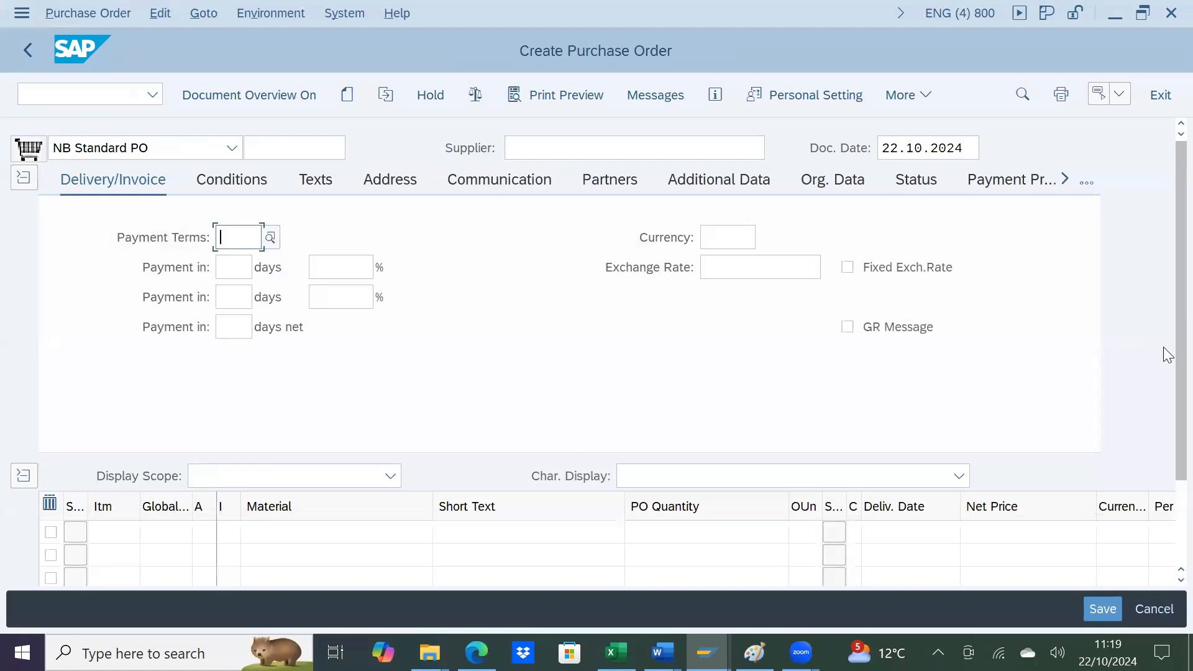
pyautogui.scroll(-3, 1165, 461)
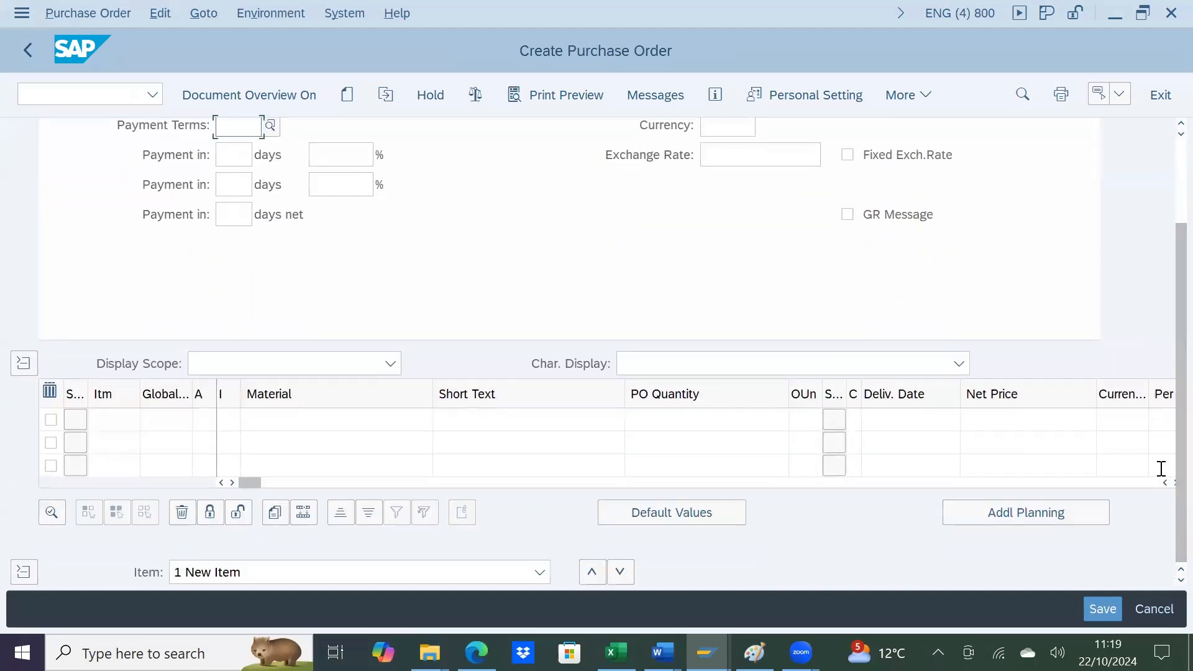
pyautogui.hscroll(10, 1165, 486)
pyautogui.hscroll(10, 1166, 488)
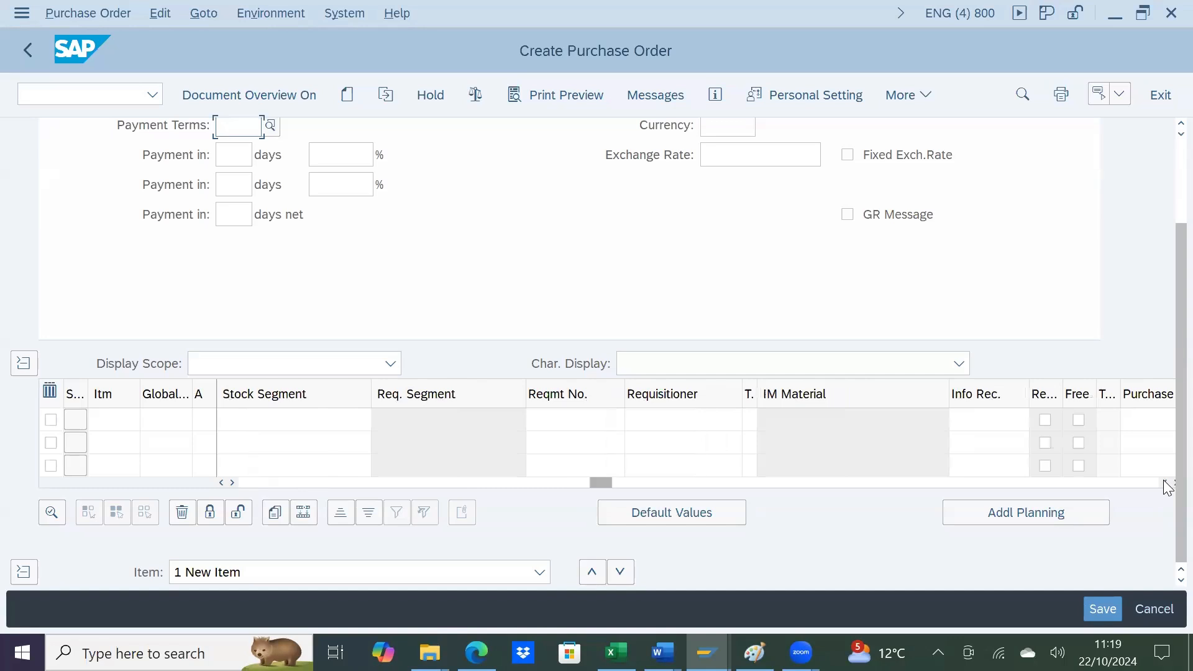
pyautogui.hscroll(3, 1167, 486)
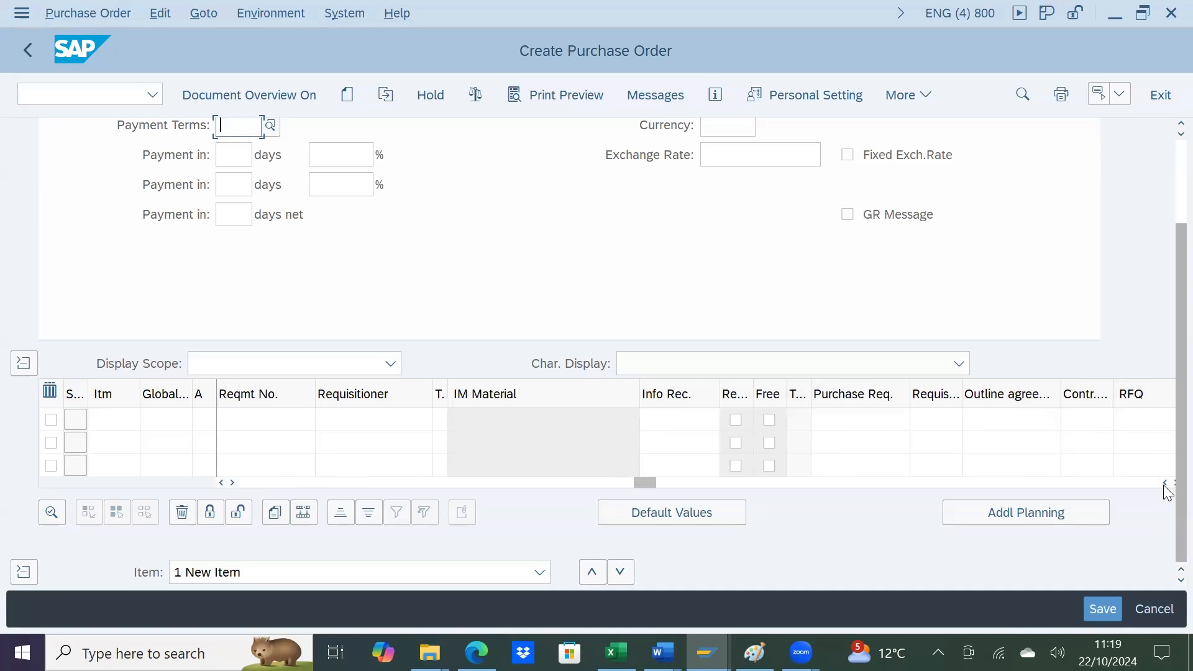
pyautogui.click(1170, 484)
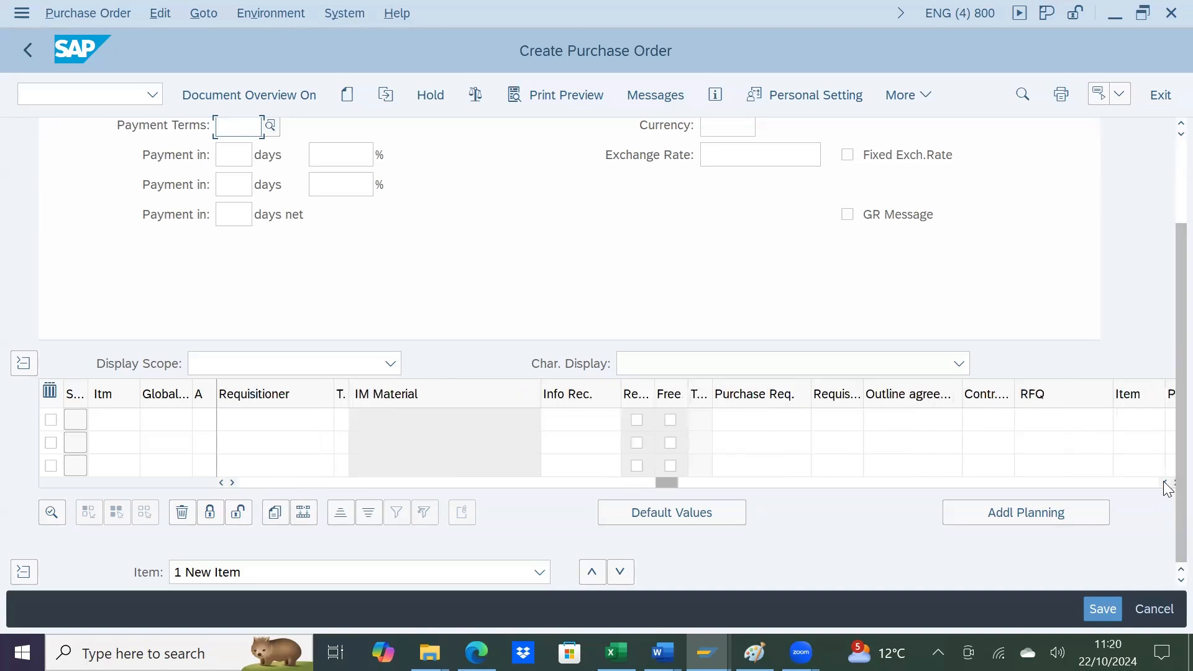
pyautogui.click(1169, 484)
pyautogui.click(1170, 484)
pyautogui.click(933, 422)
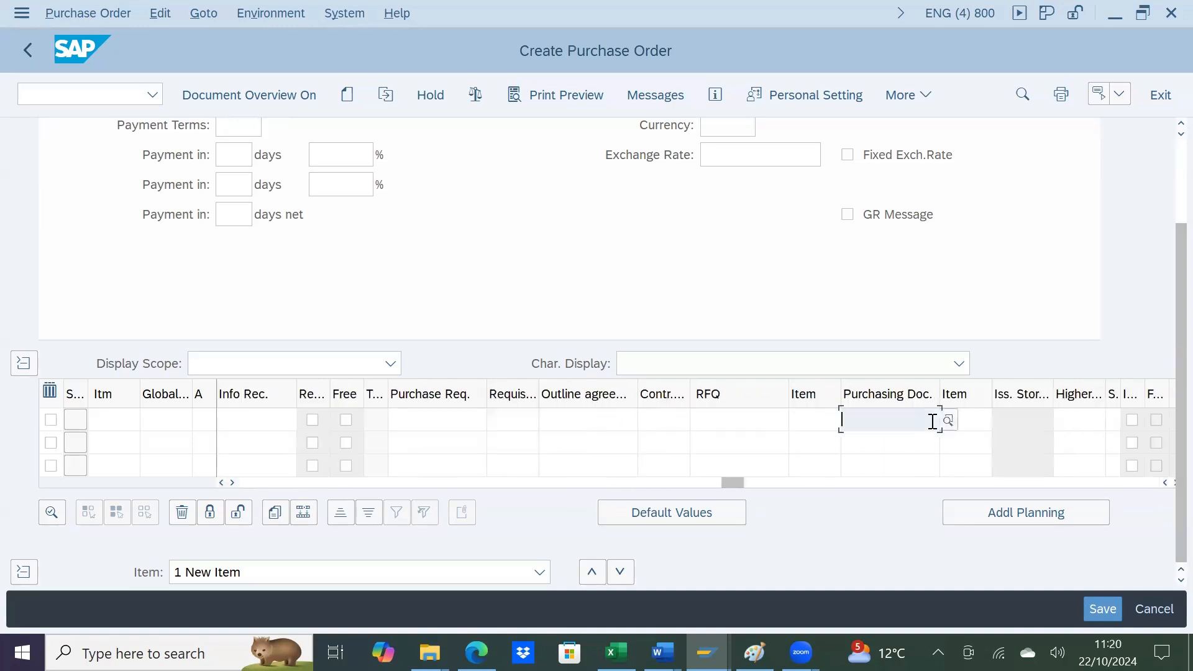
pyautogui.hotkey('ctrl', 'v')
pyautogui.press('Return')
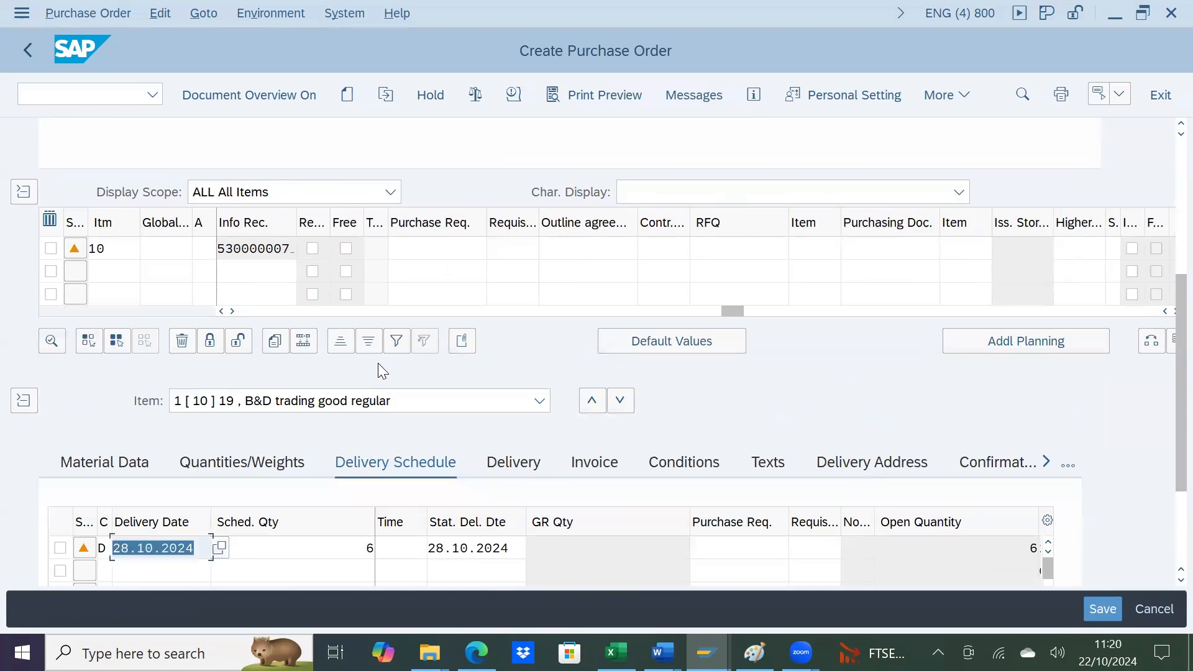
# Step: Save the new standard purchase order for supplier 126, accepting the warning and error message lists
pyautogui.scroll(5, 427, 412)
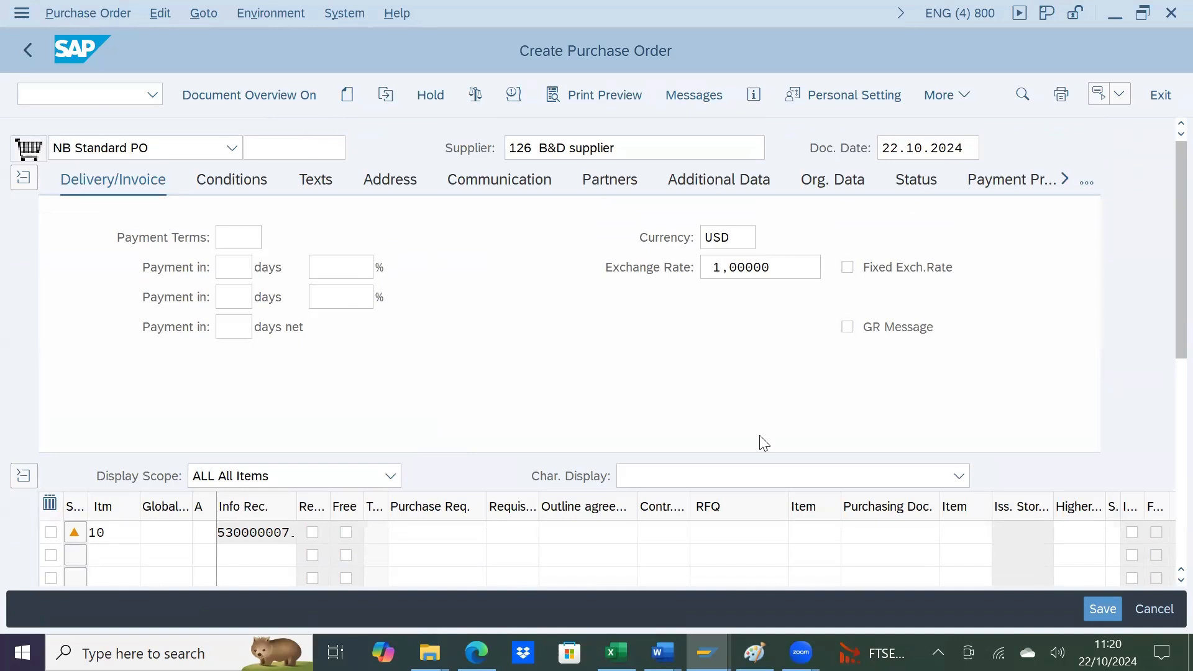
pyautogui.click(1101, 610)
pyautogui.click(557, 491)
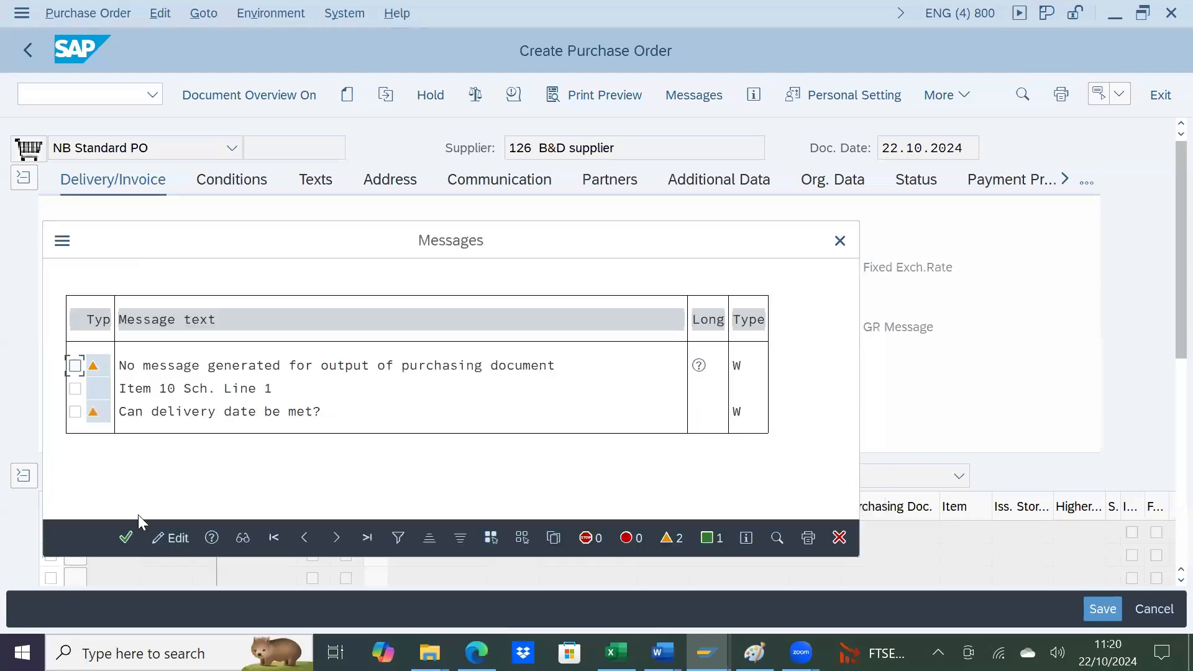
pyautogui.click(125, 536)
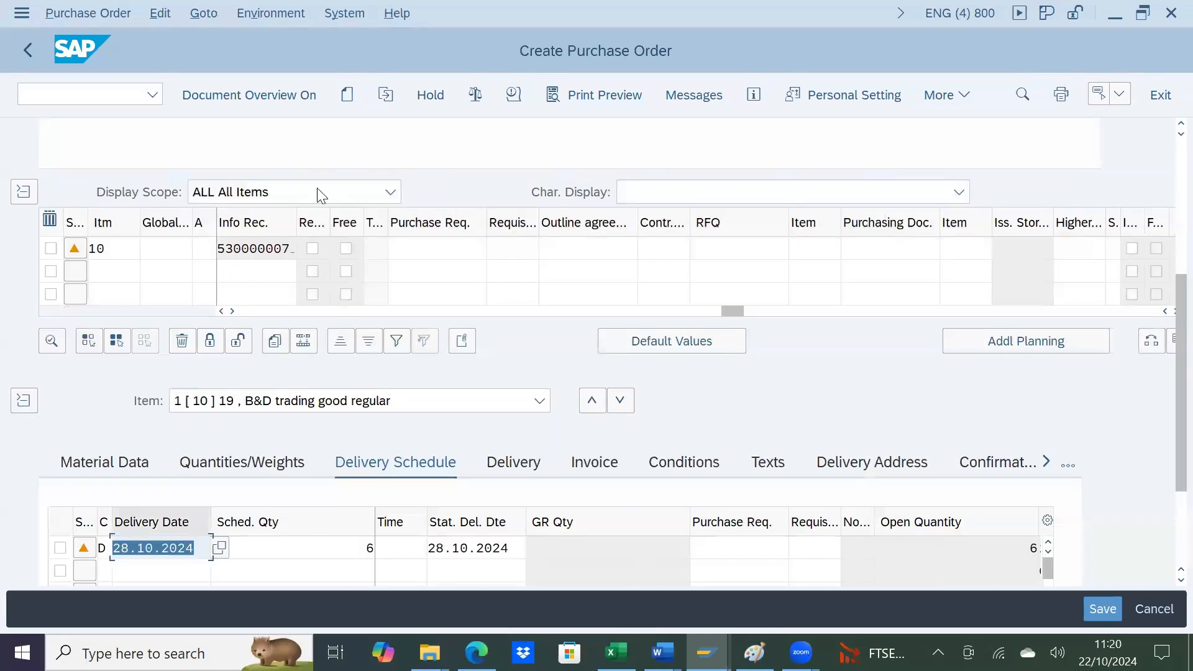
pyautogui.click(1115, 612)
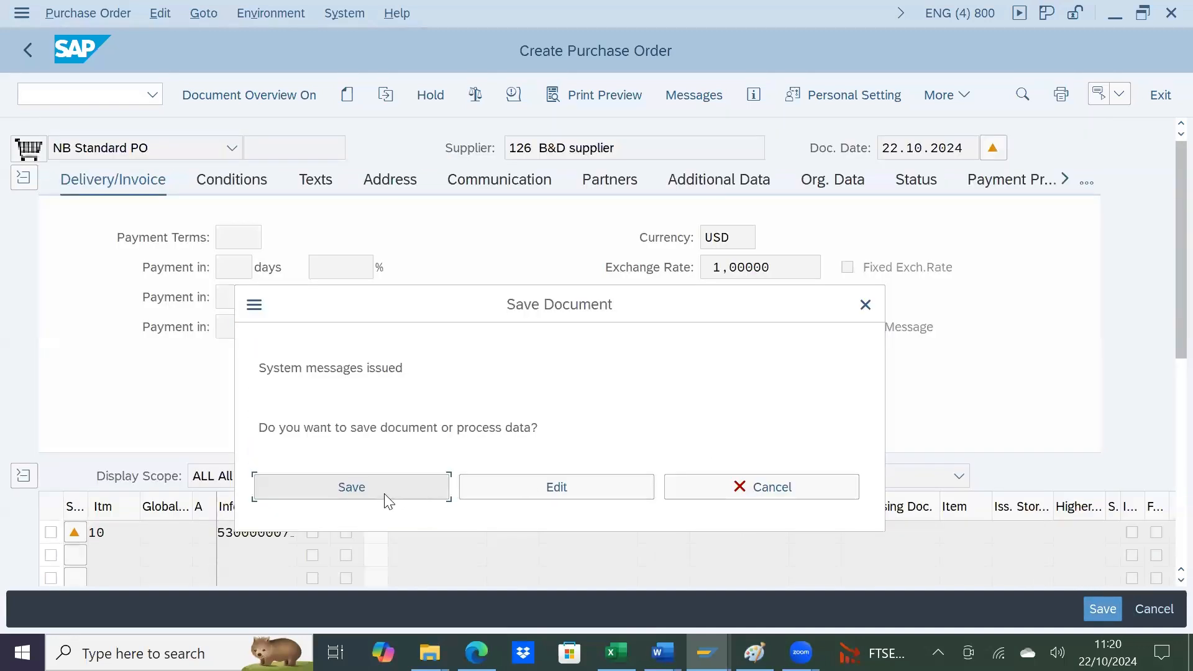
pyautogui.click(385, 496)
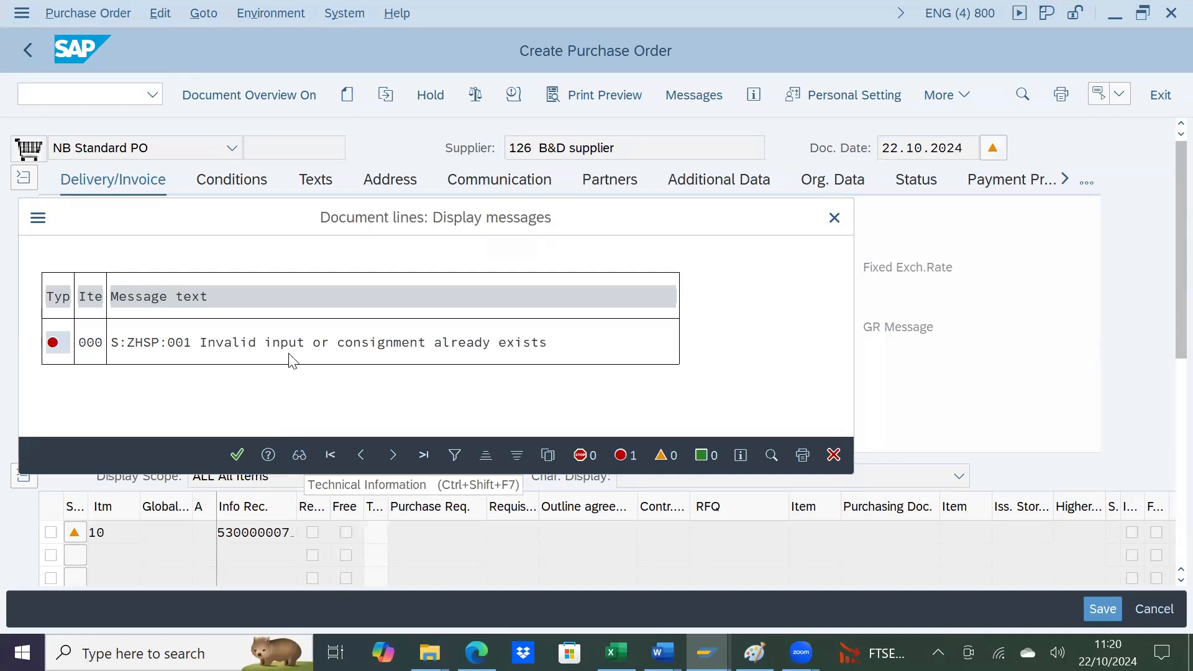
pyautogui.click(237, 455)
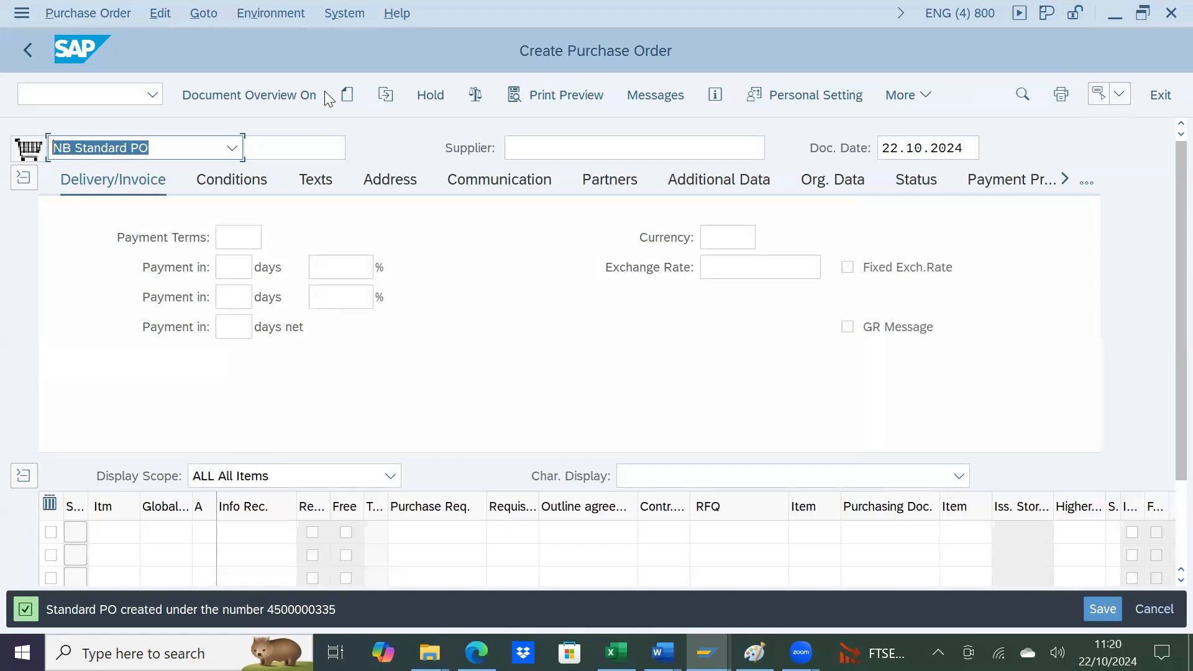
# Step: Display the purchase order just created and view its number in the header
pyautogui.click(387, 94)
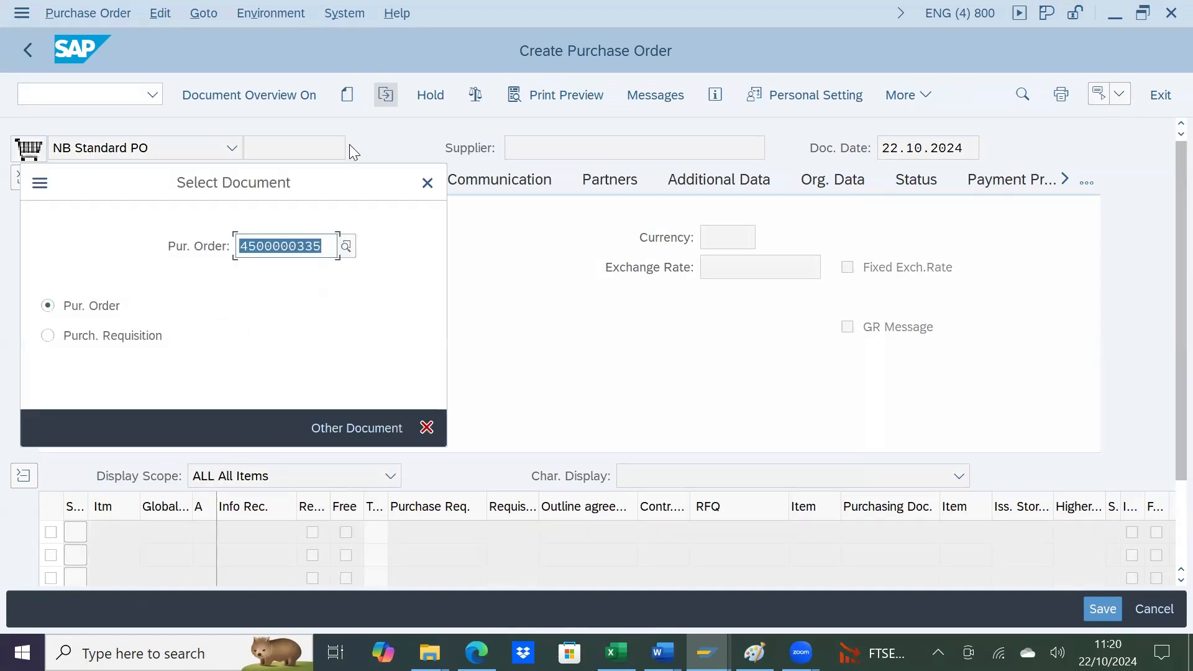
pyautogui.press('Return')
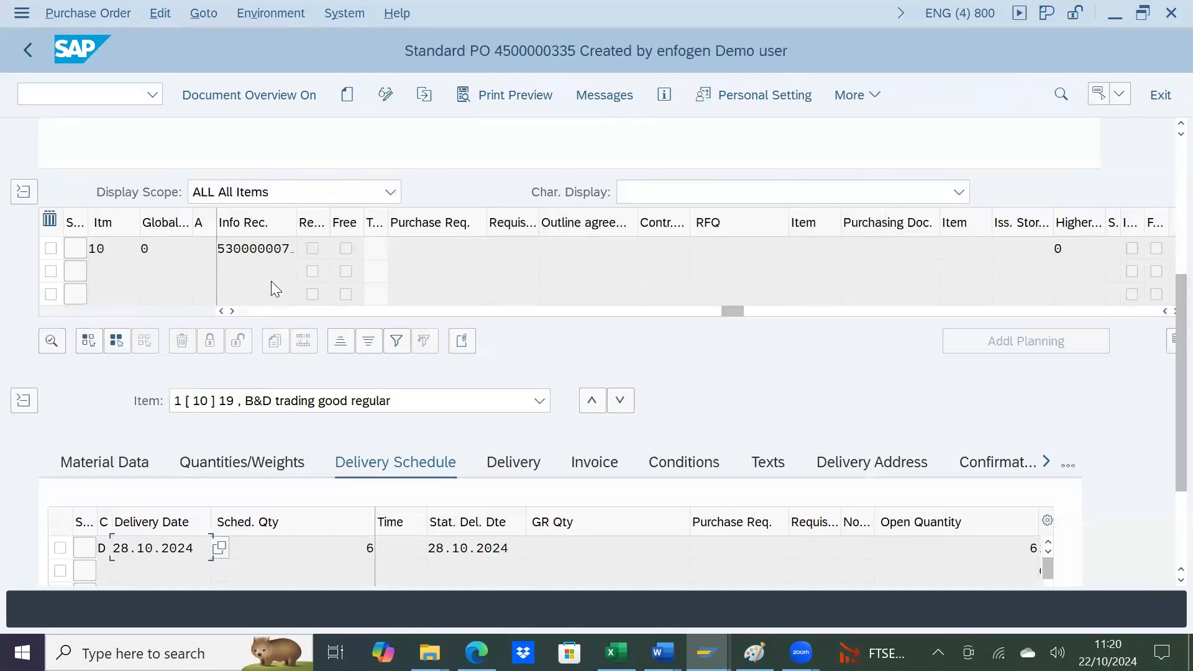
pyautogui.scroll(5, 422, 330)
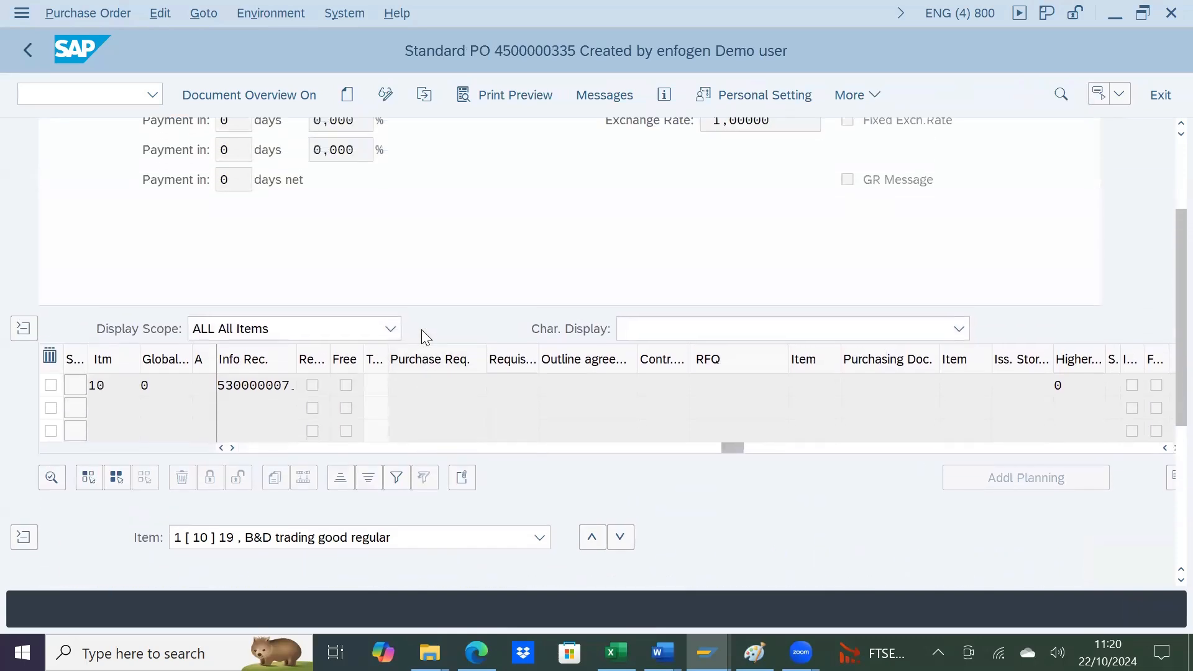
pyautogui.click(332, 142)
# Step: Refresh the stock/requirements list for material 19, examine the new purchase order item's available quantity and check the system calendar
pyautogui.hotkey('alt', 'Tab')
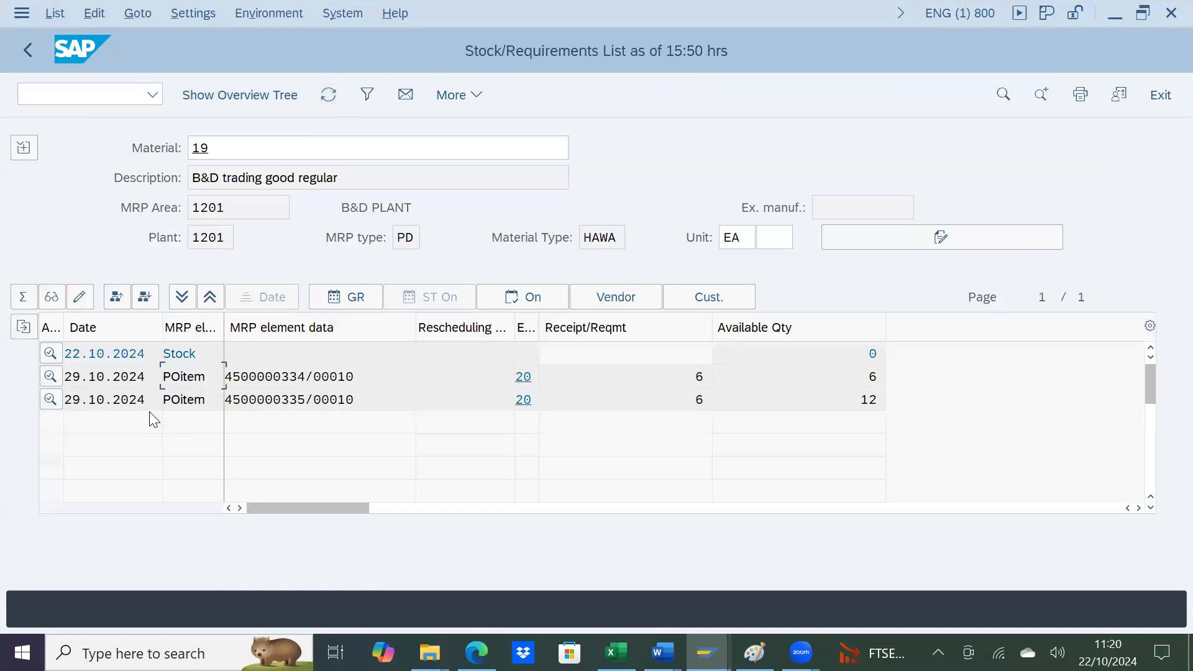
pyautogui.click(366, 401)
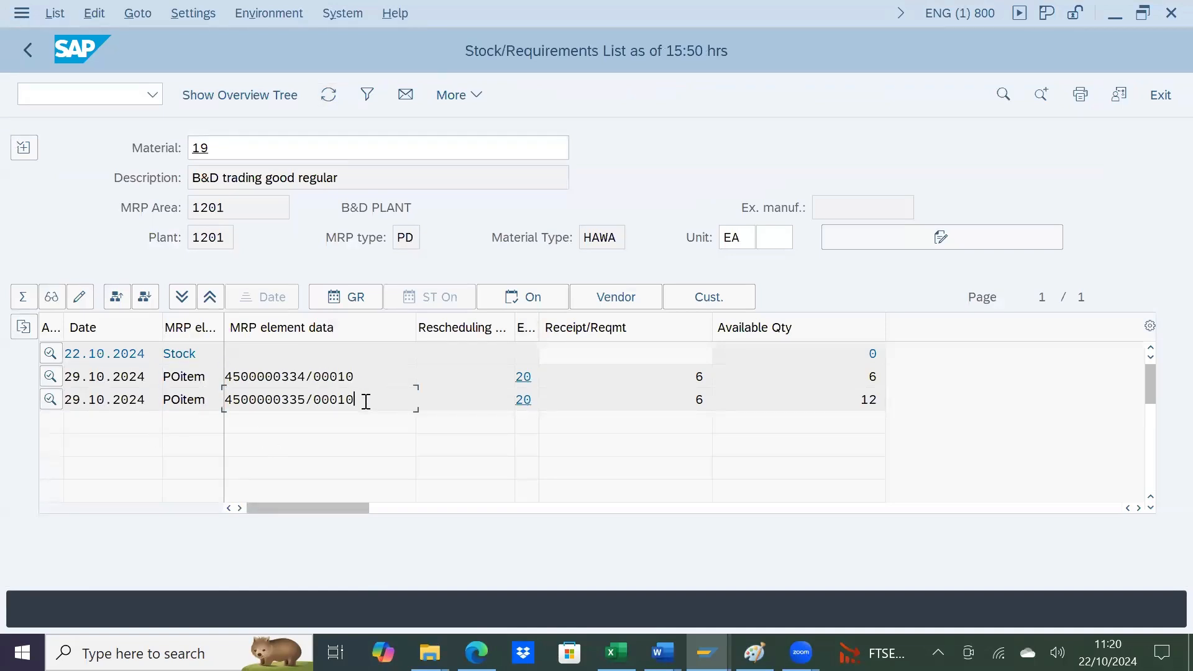
pyautogui.click(858, 405)
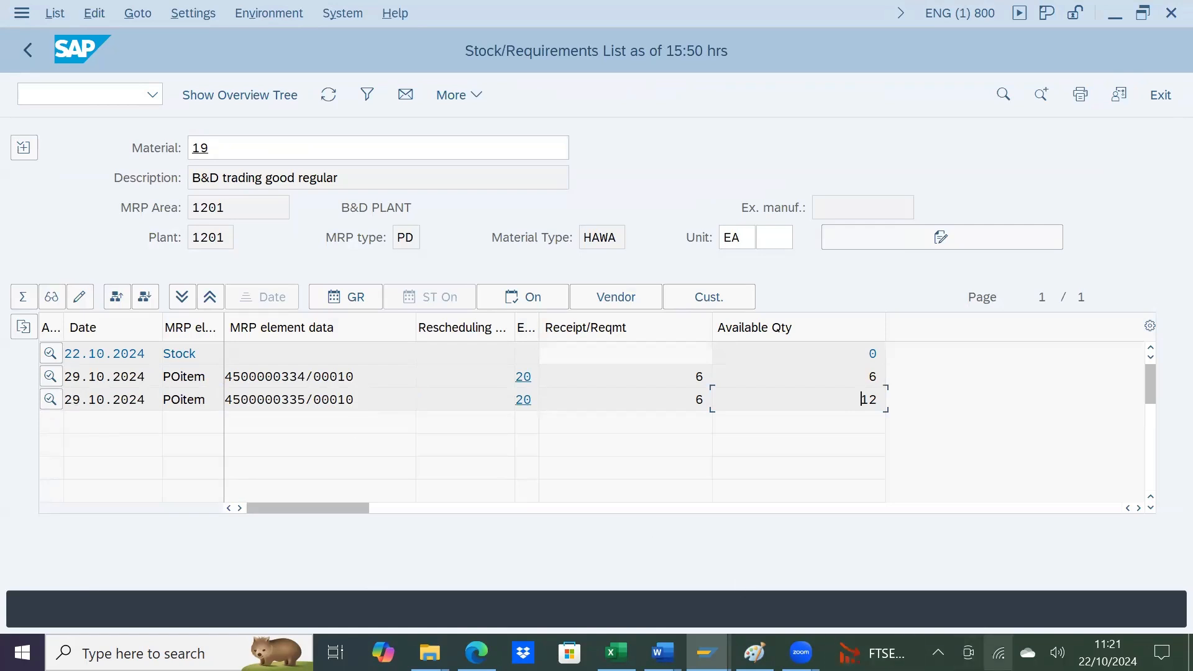
pyautogui.click(1113, 657)
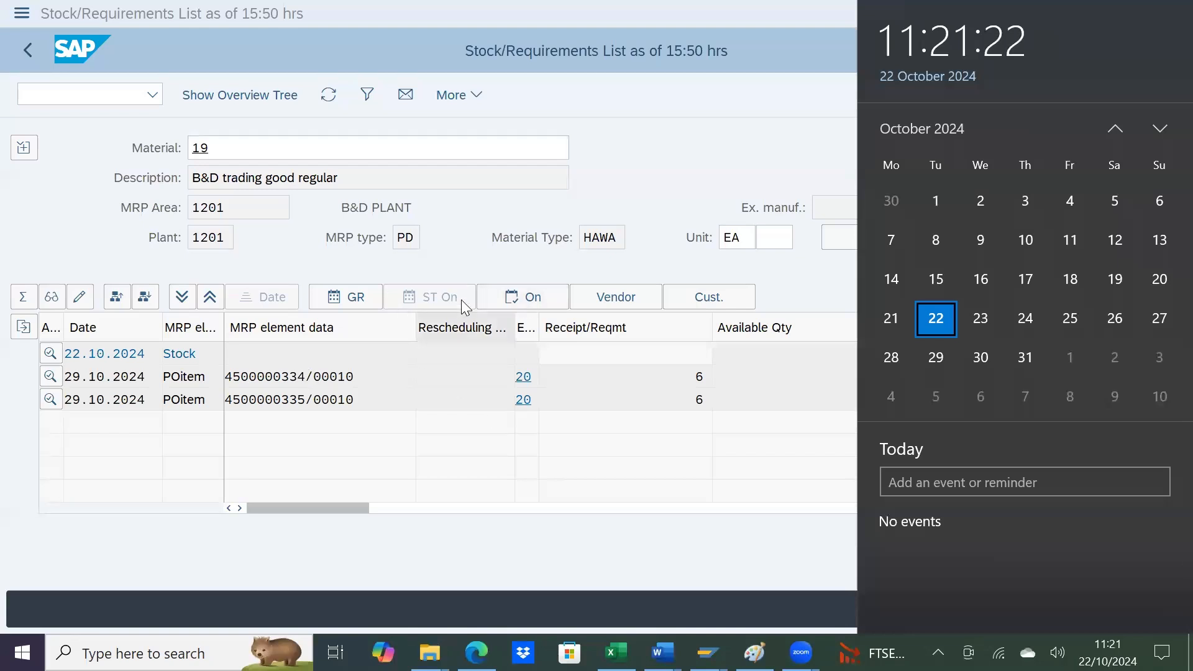
pyautogui.click(368, 435)
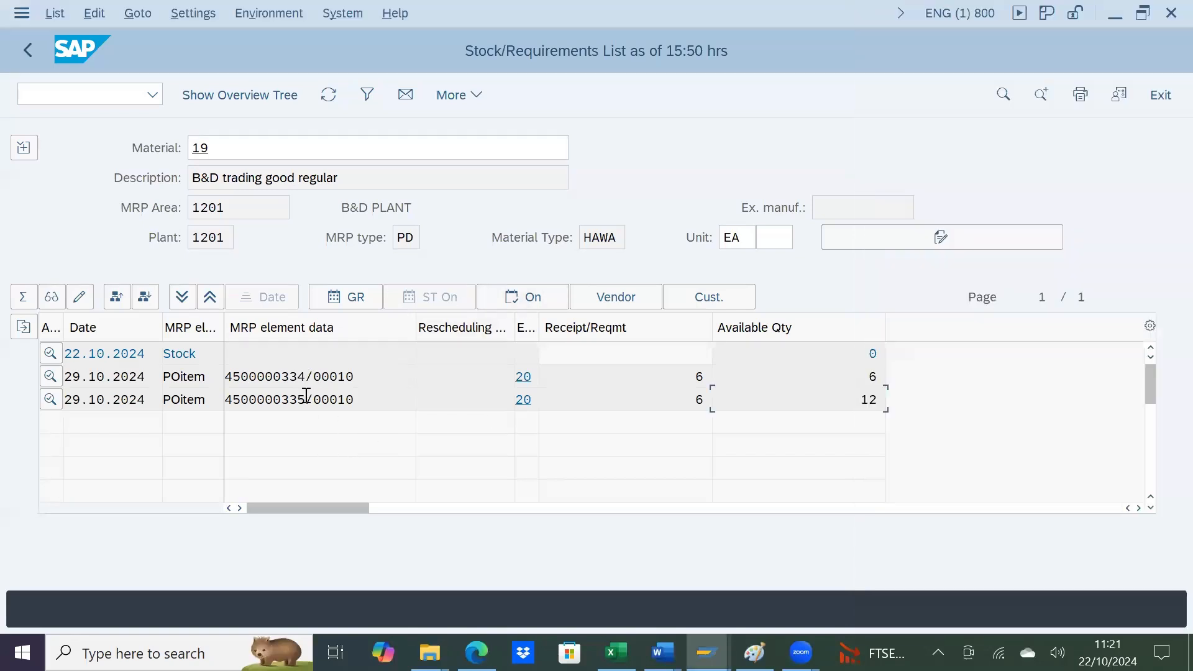
# Step: Go back to the displayed purchase order and start a new blank standard purchase order
pyautogui.hotkey('alt', 'Tab')
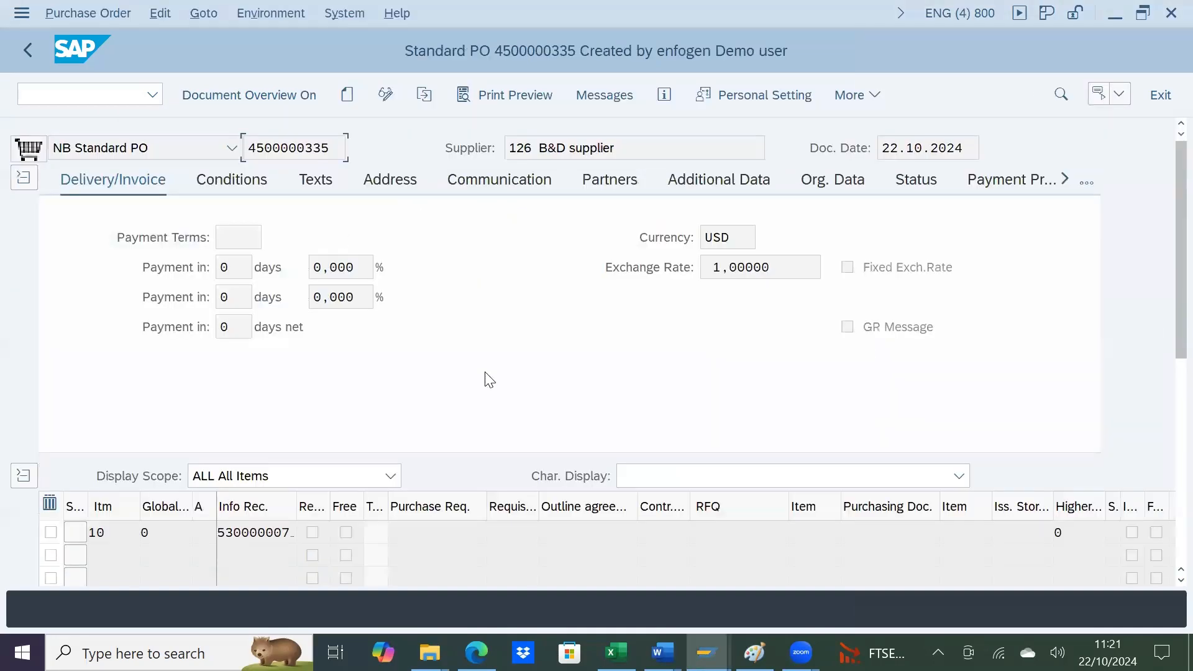
pyautogui.click(348, 96)
pyautogui.click(288, 147)
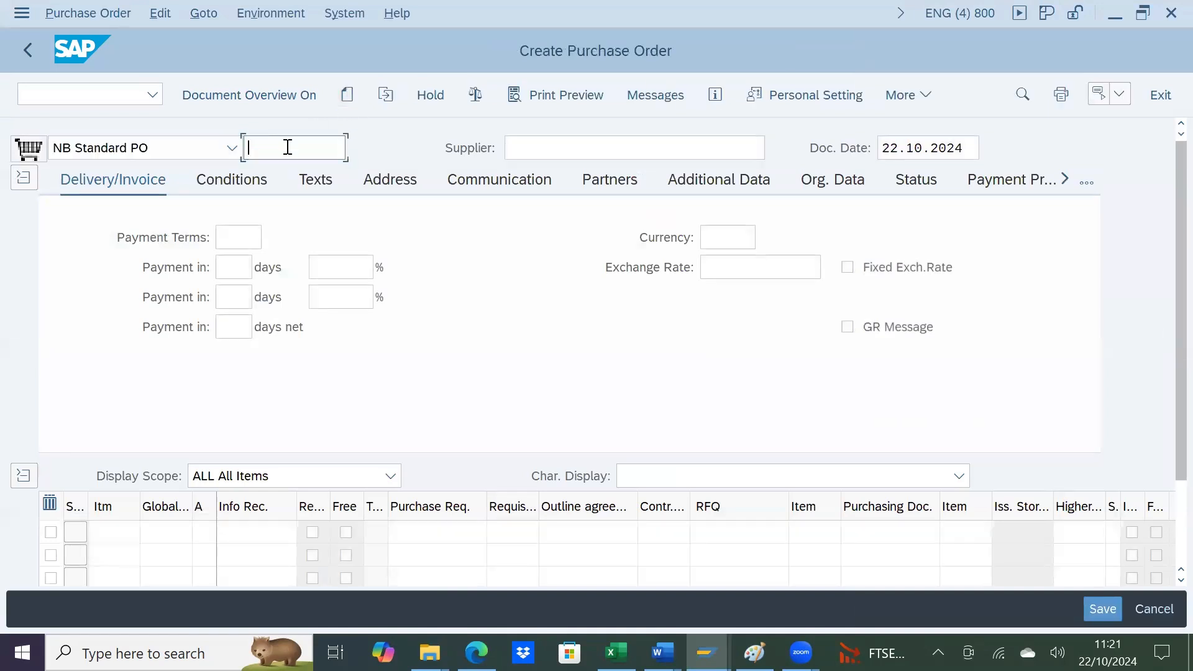
pyautogui.scroll(-1, 535, 314)
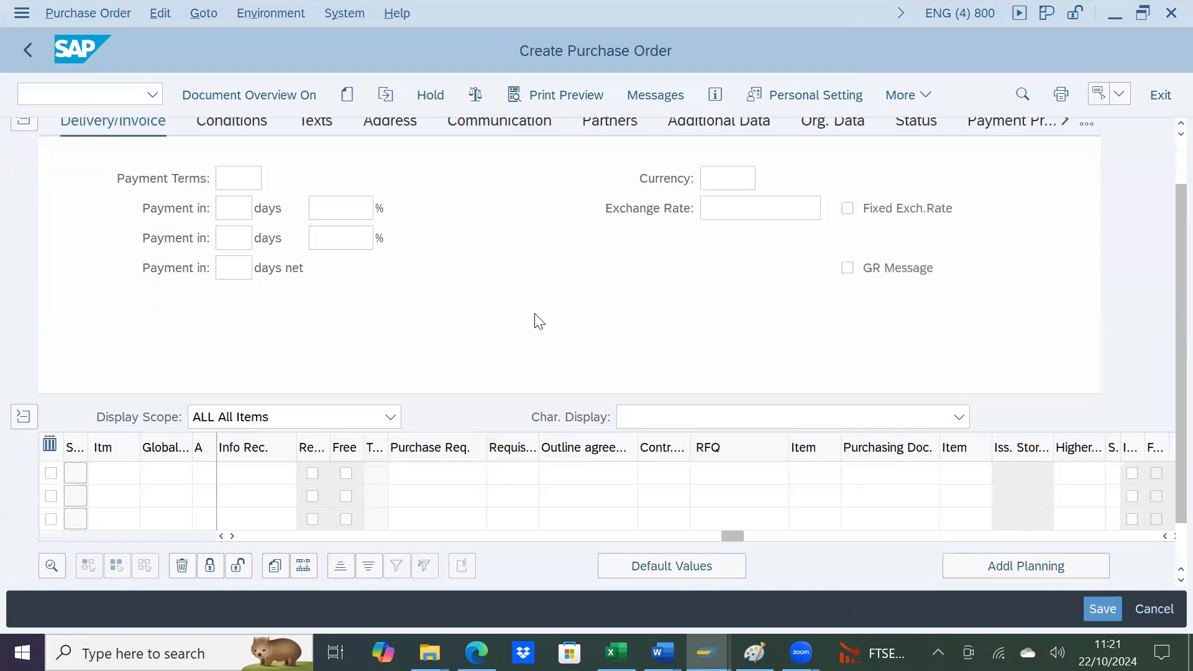
# Step: Return to the stock/requirements list and look briefly at the system calendar
pyautogui.hotkey('alt', 'Tab')
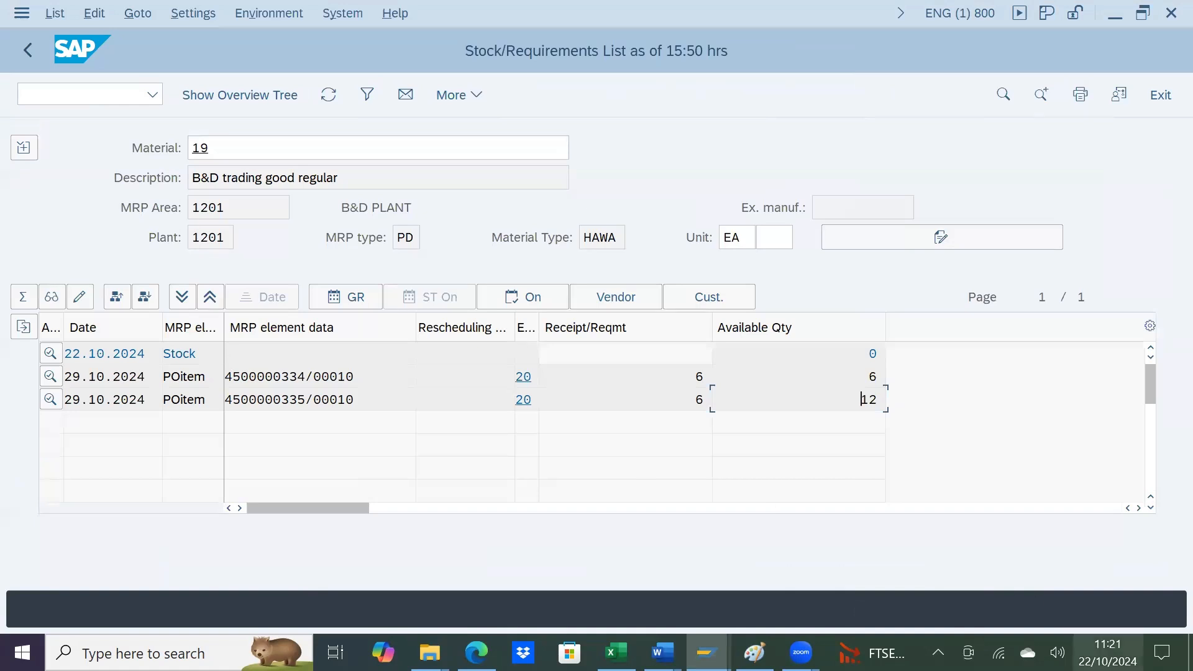
pyautogui.click(1110, 652)
pyautogui.click(1110, 653)
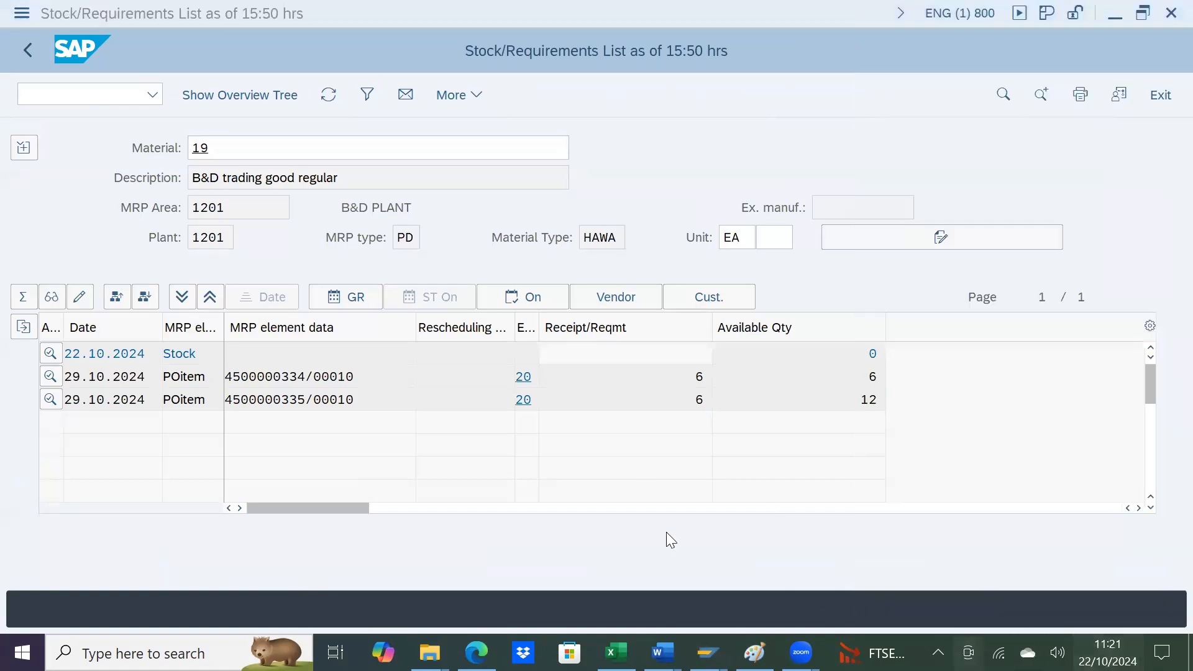
pyautogui.click(613, 426)
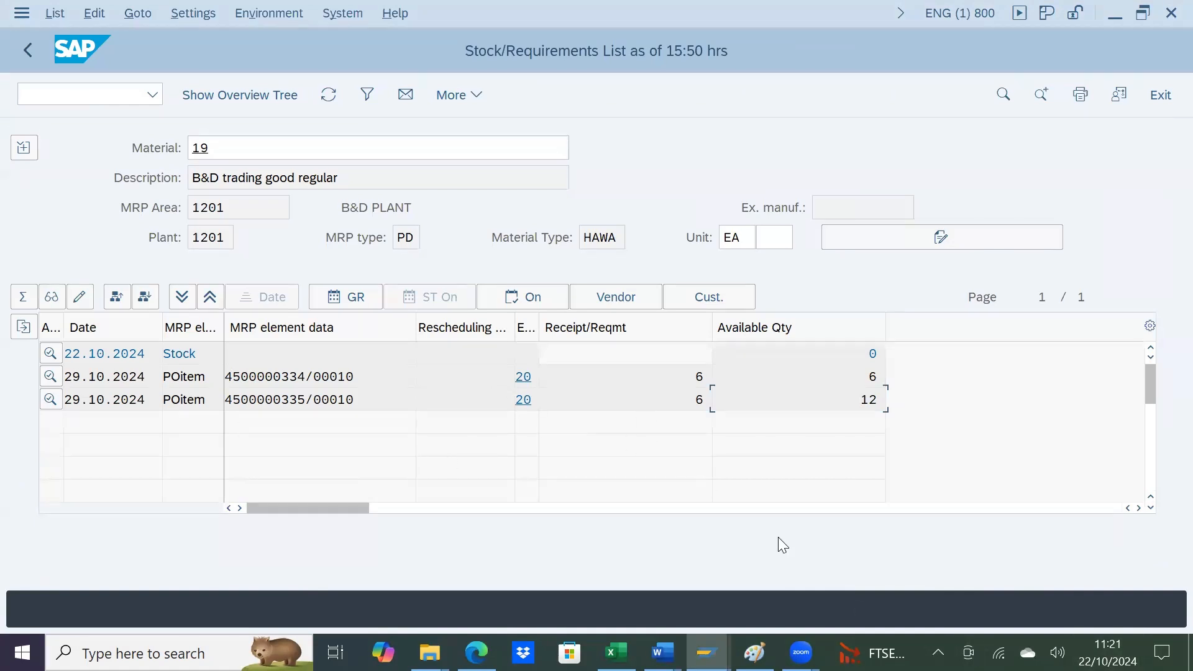
# Step: Switch to the MRP CHECKS sheet in Google Sheets, enter 22nd in cell H13 and reselect that cell
pyautogui.hotkey('alt', 'Tab')
pyautogui.hotkey('alt', 'Tab')
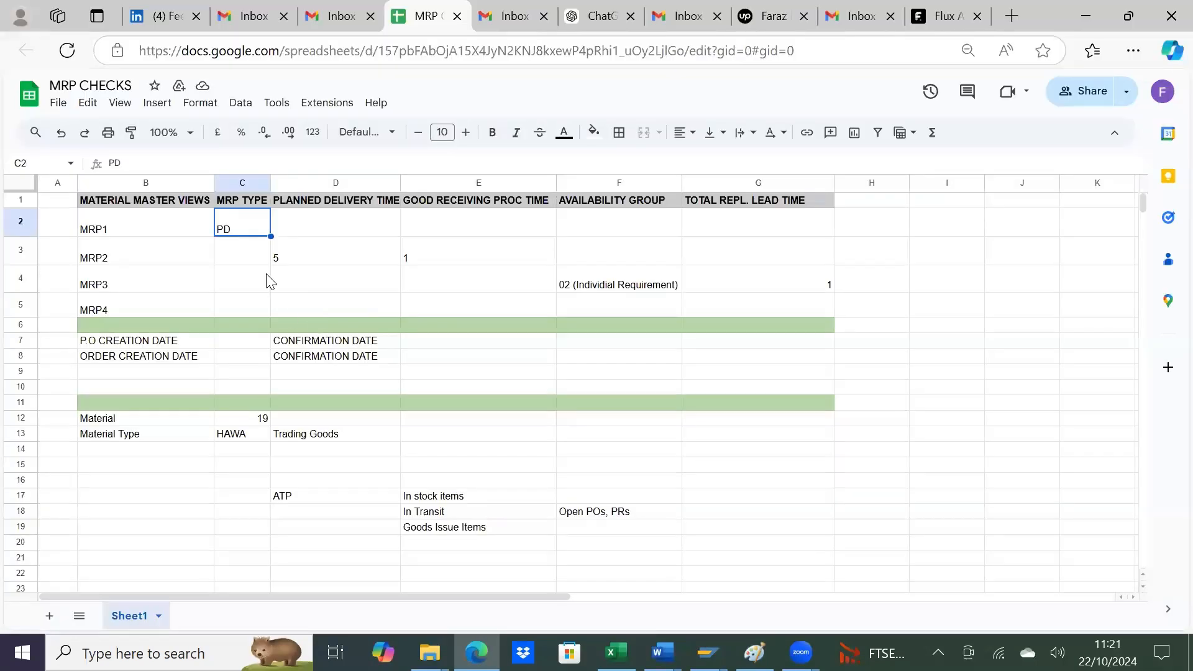
pyautogui.click(267, 274)
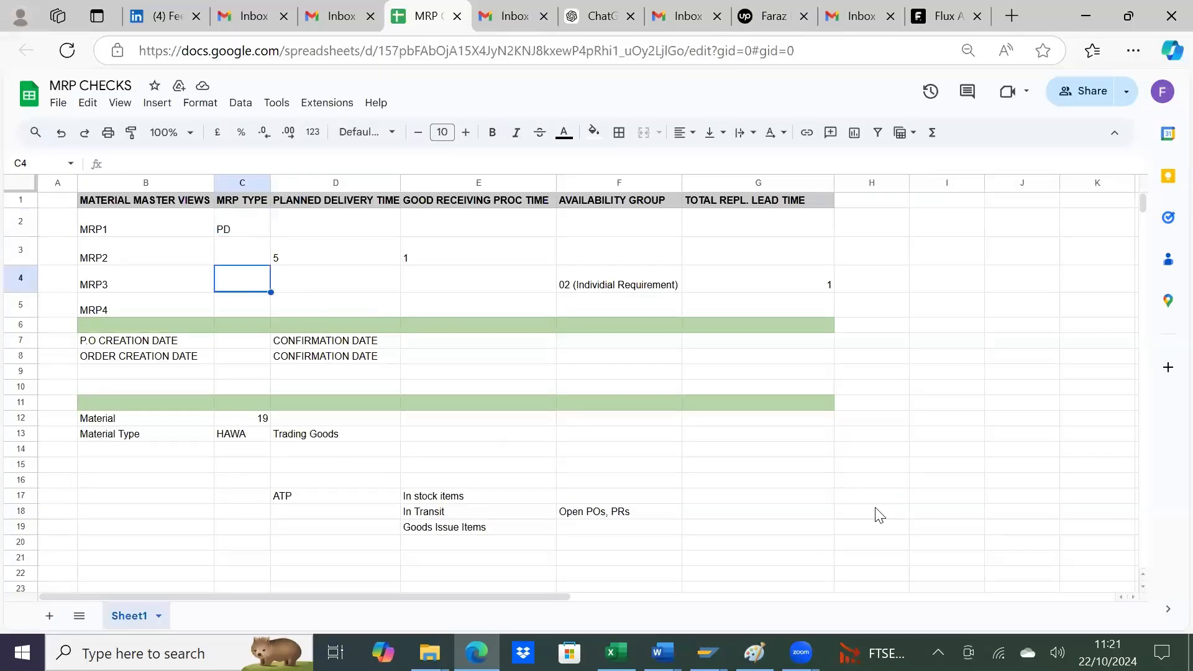
pyautogui.click(869, 437)
pyautogui.write('22n')
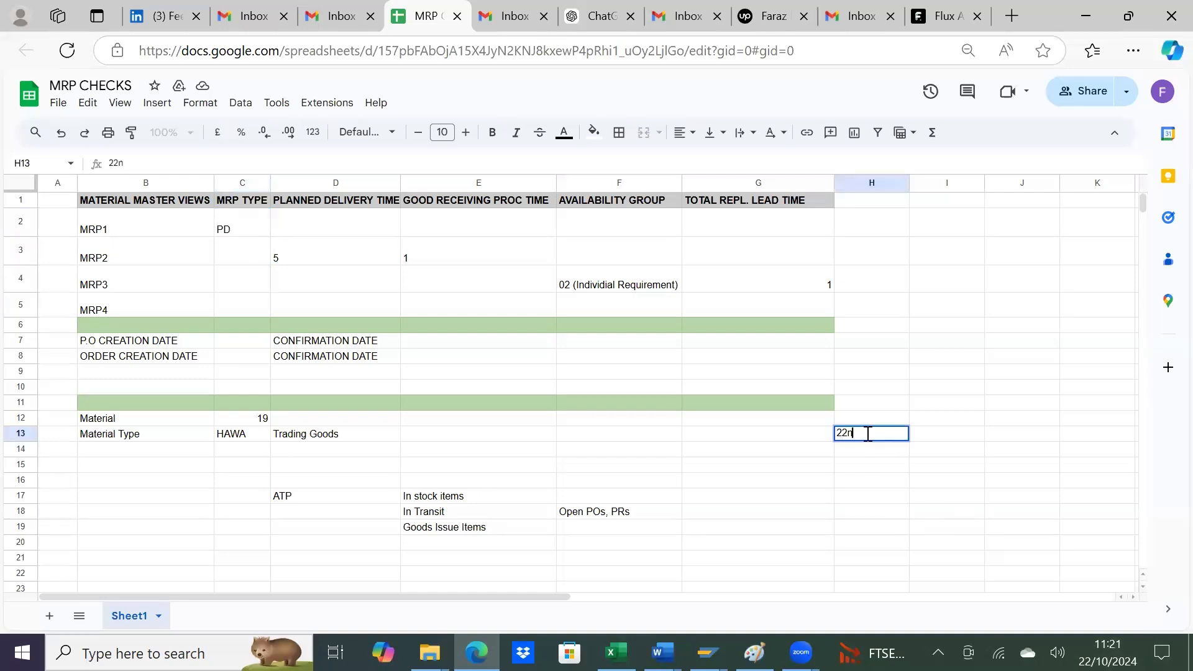
pyautogui.write('d')
pyautogui.press('Return')
pyautogui.click(869, 435)
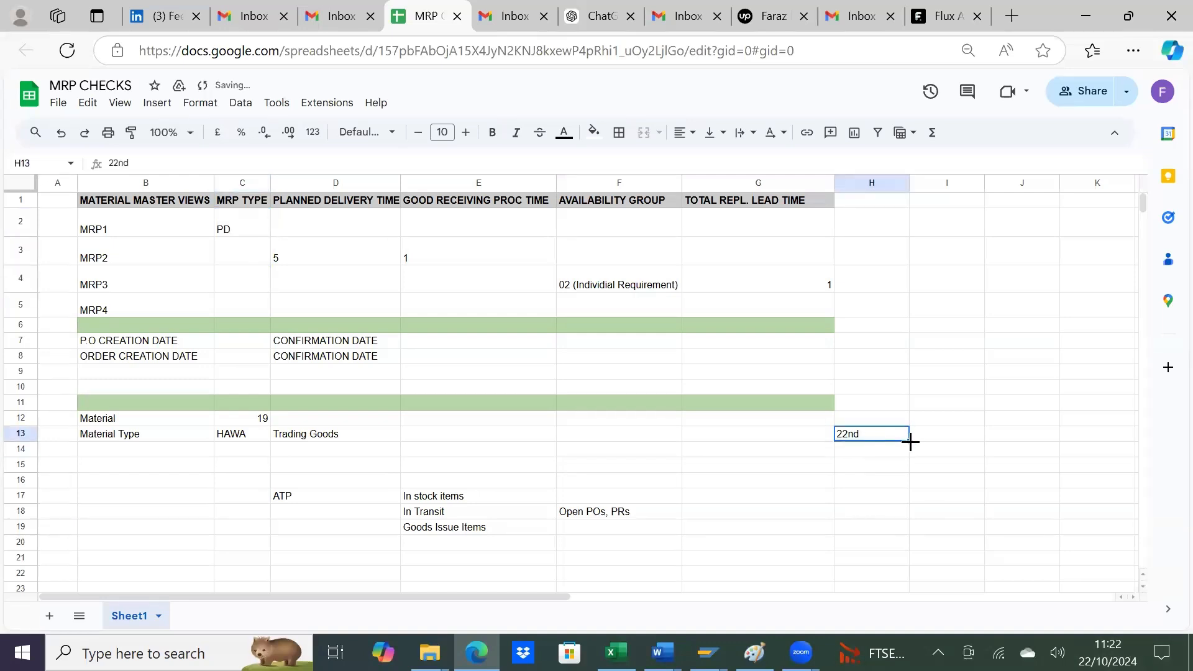
# Step: Fill 22nd from H13 down to H18, enter 23 in H14 and extend the H13:H14 pattern down to H18
pyautogui.moveTo(909, 441); pyautogui.dragTo(907, 513)
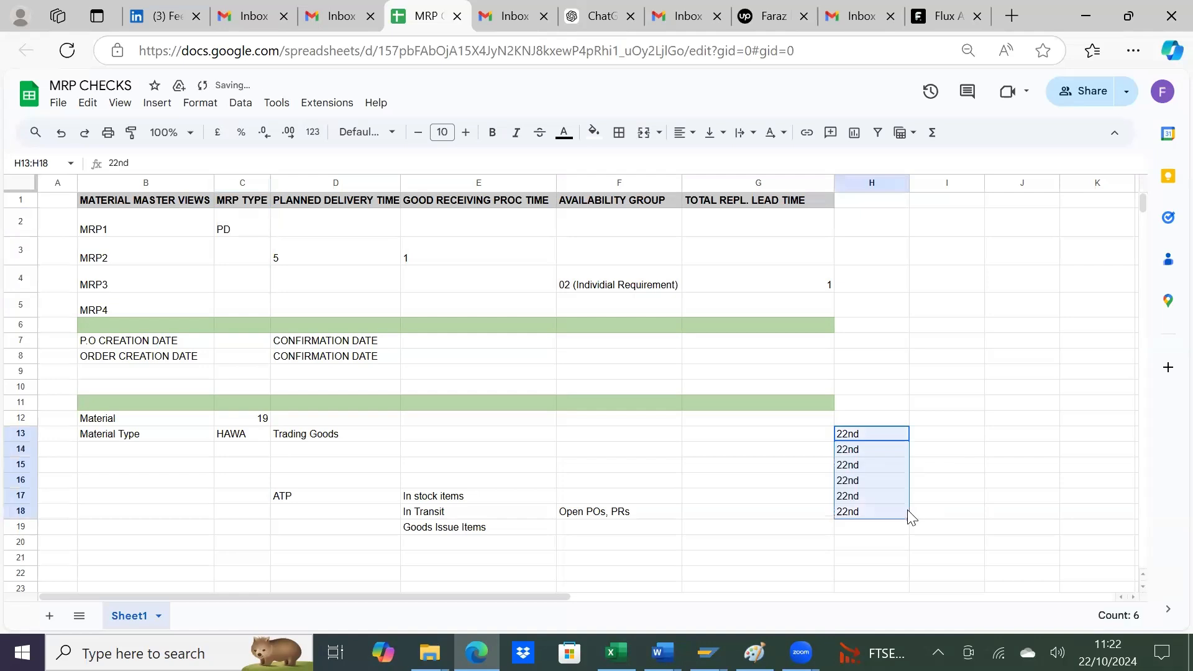
pyautogui.click(863, 451)
pyautogui.write('23')
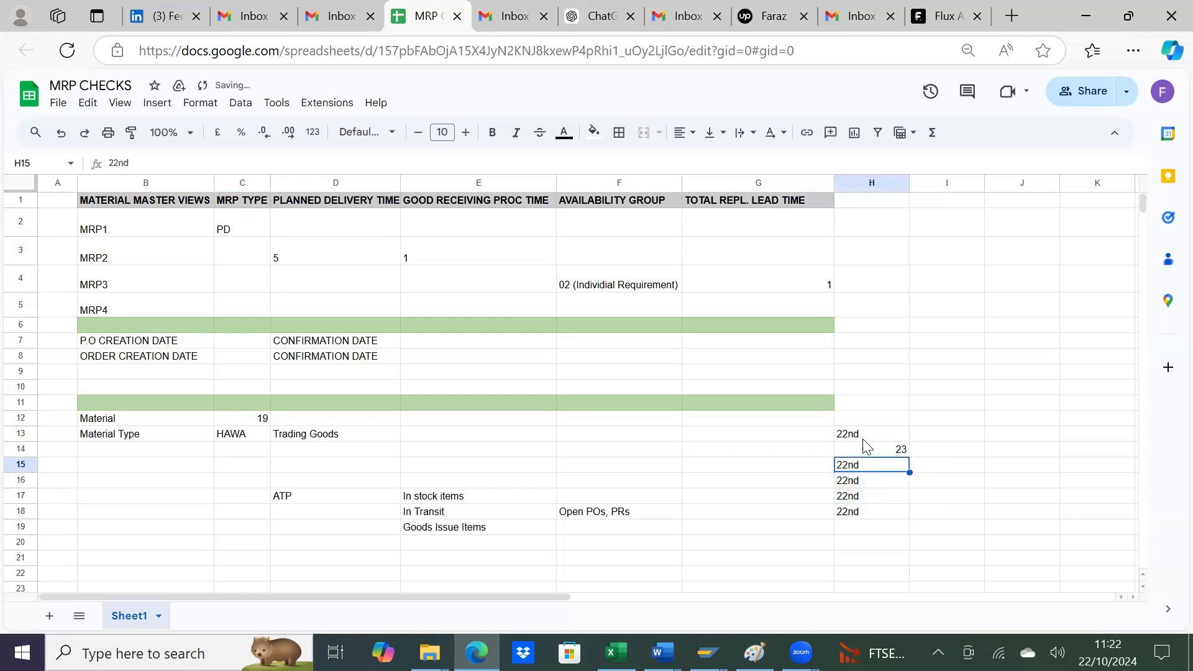
pyautogui.press('Up')
pyautogui.moveTo(894, 434); pyautogui.dragTo(908, 525)
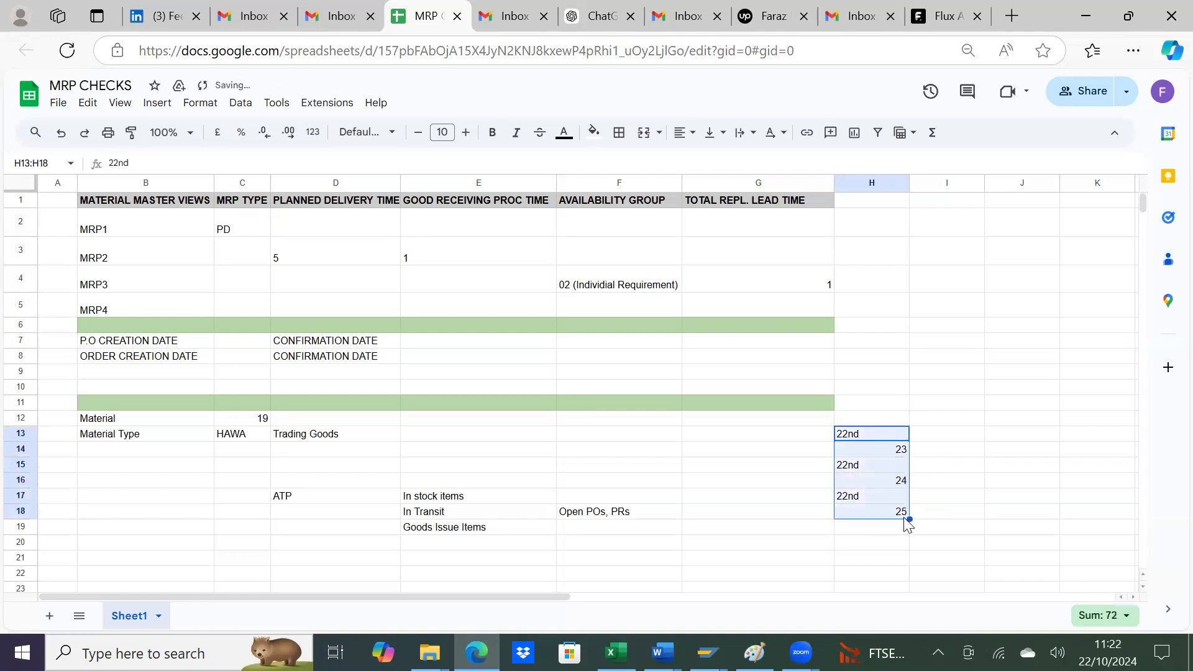
pyautogui.click(865, 453)
# Step: Replace the entry in H13 with 22 and extend the 22, 23 number series down to H21
pyautogui.click(869, 433)
pyautogui.write('2')
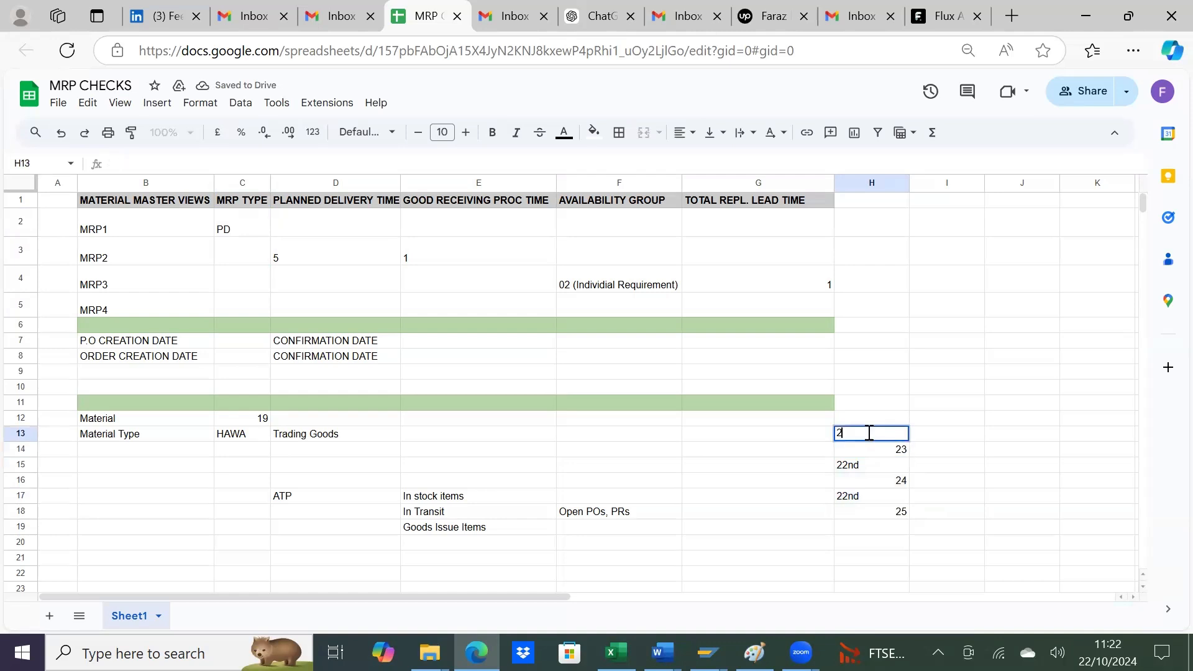
pyautogui.write('2')
pyautogui.press('Return')
pyautogui.moveTo(899, 438); pyautogui.dragTo(922, 566)
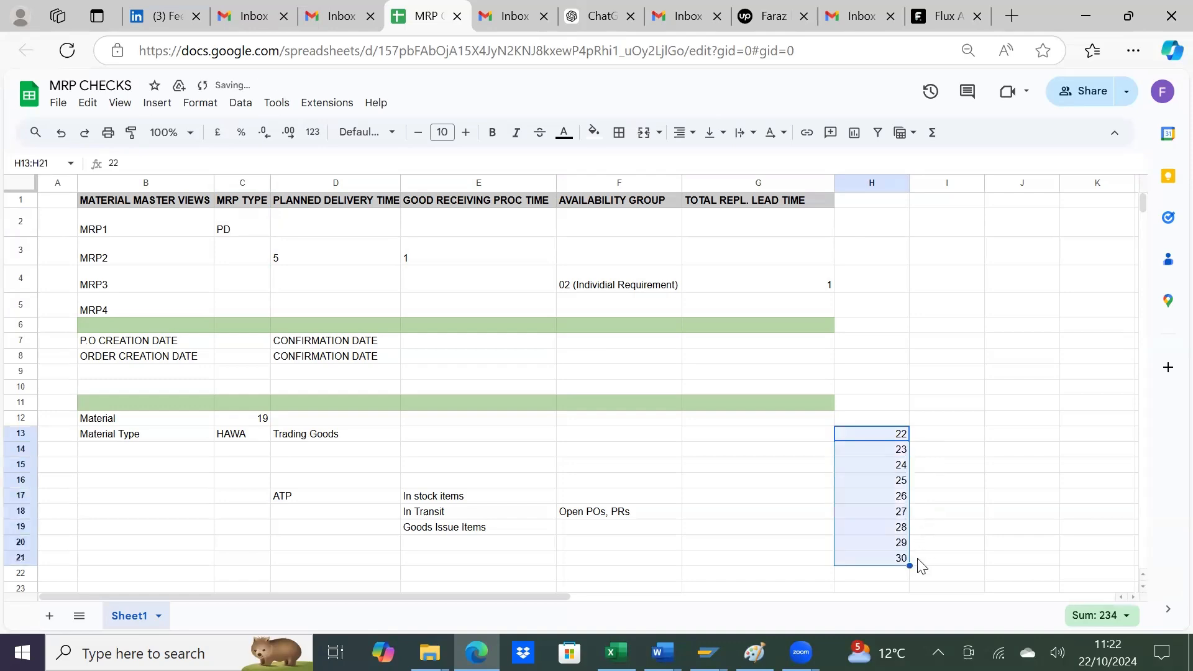
# Step: Label the dates with weekdays by entering Tue, Wed and Thu in I13:I15 and filling the series down to I21
pyautogui.hotkey('alt', 'Tab')
pyautogui.hotkey('alt', 'Tab')
pyautogui.click(936, 436)
pyautogui.write('Tue')
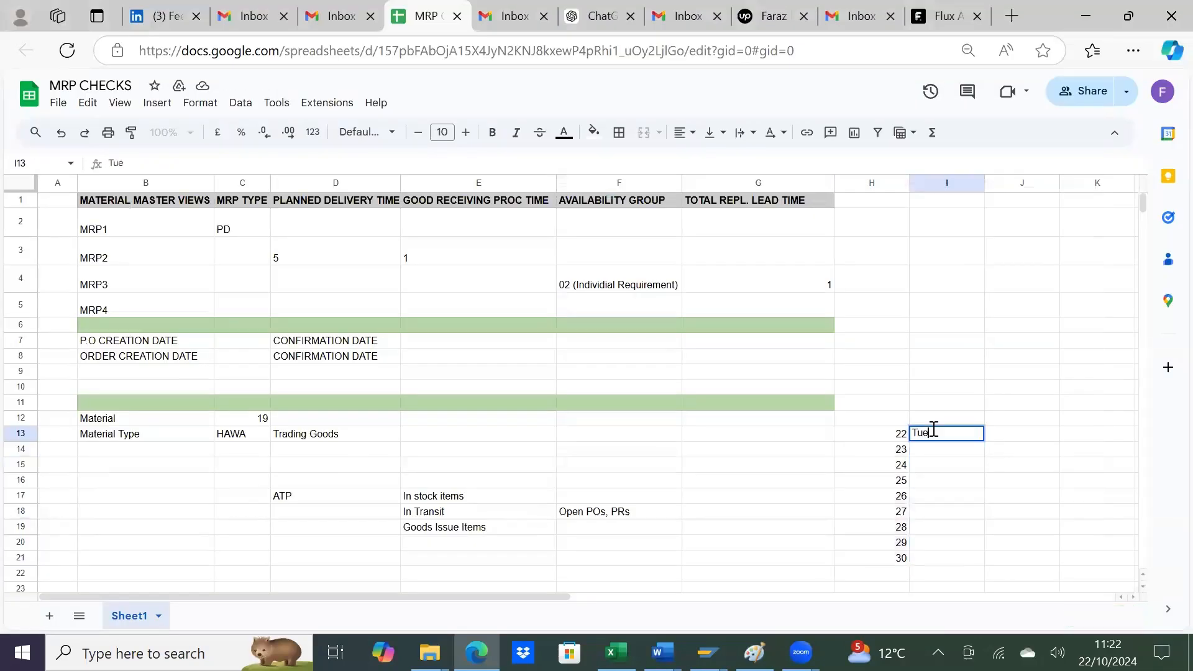
pyautogui.press('Return')
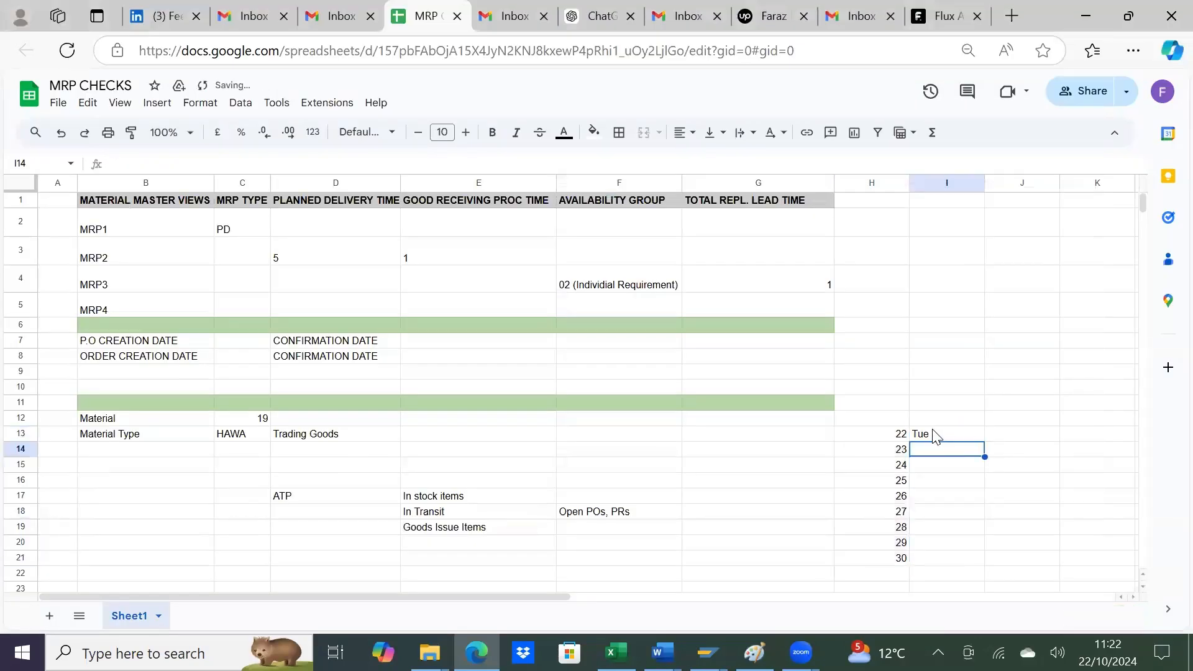
pyautogui.write('Wed')
pyautogui.press('Return')
pyautogui.write('Thu')
pyautogui.press('Return')
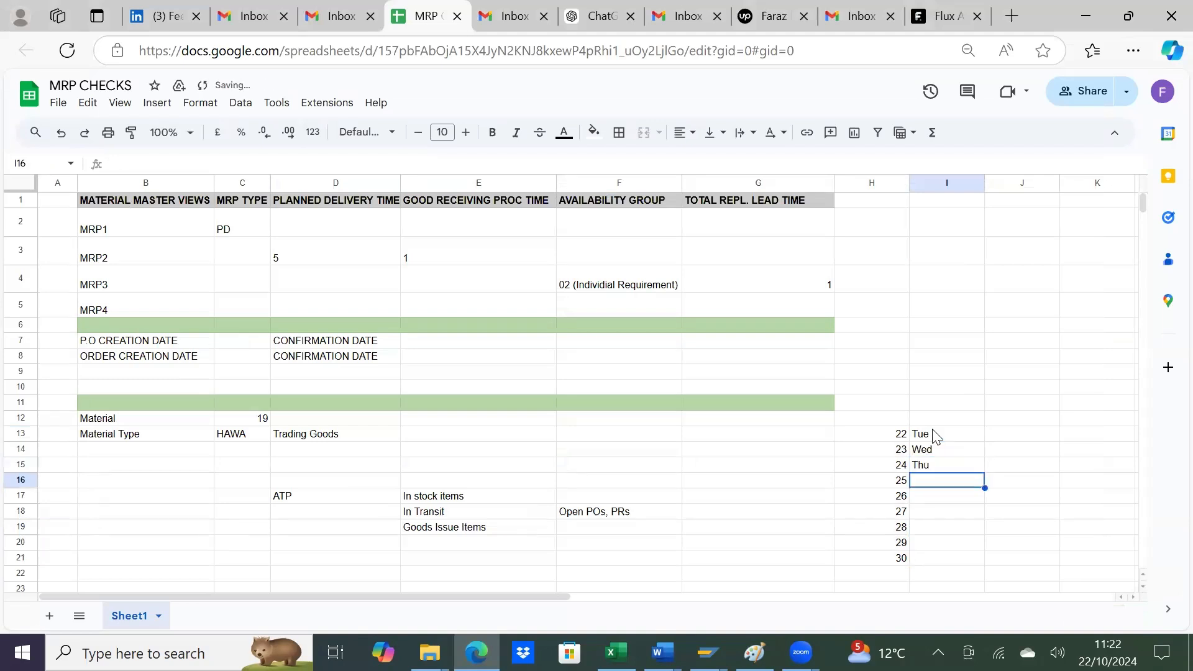
pyautogui.moveTo(939, 437); pyautogui.dragTo(978, 557)
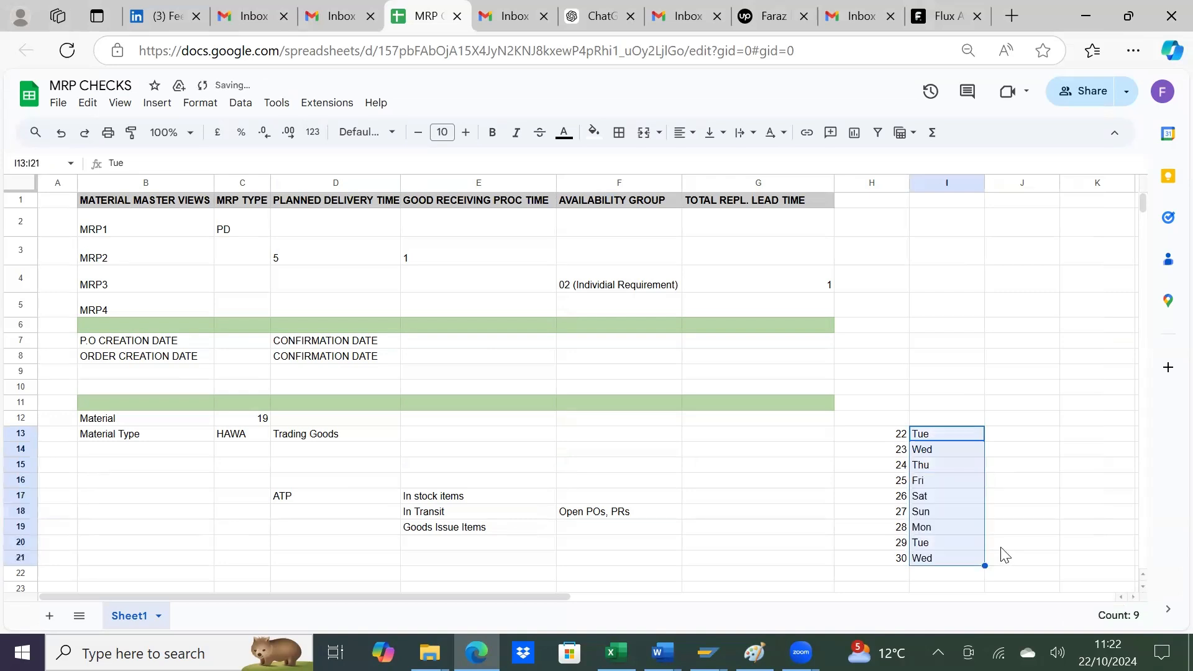
pyautogui.click(1001, 547)
# Step: Apply a grey fill to the Sun and Mon cells I18:I19 and take it back
pyautogui.moveTo(931, 512); pyautogui.dragTo(929, 532)
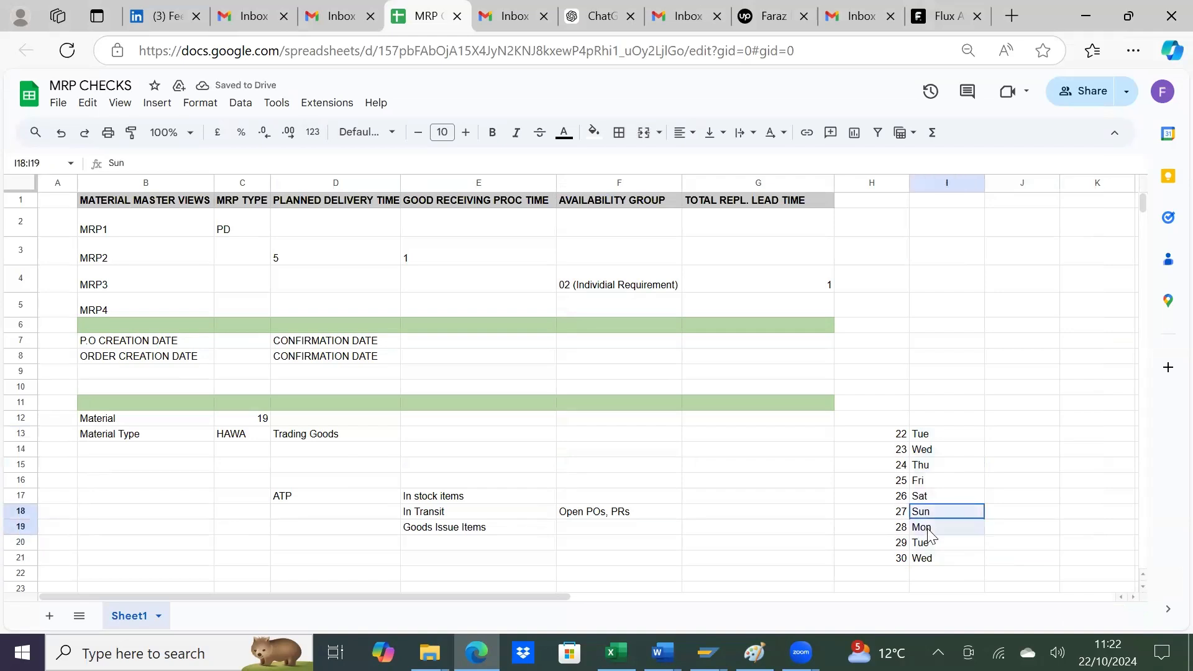
pyautogui.click(594, 132)
pyautogui.click(680, 186)
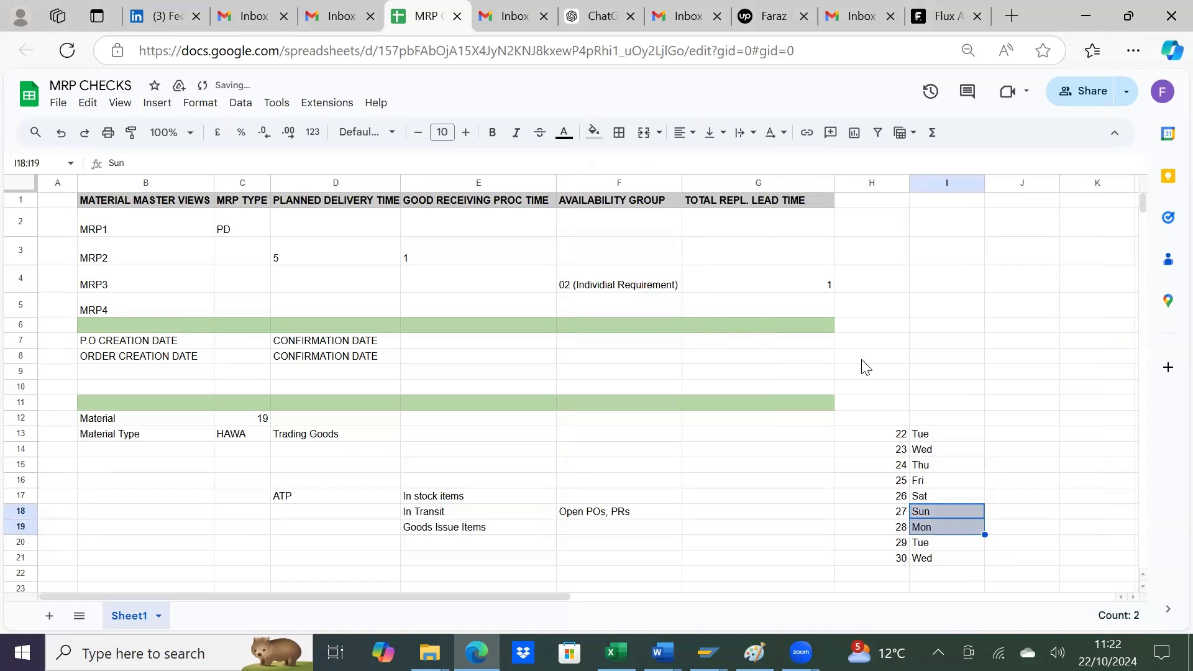
pyautogui.click(973, 327)
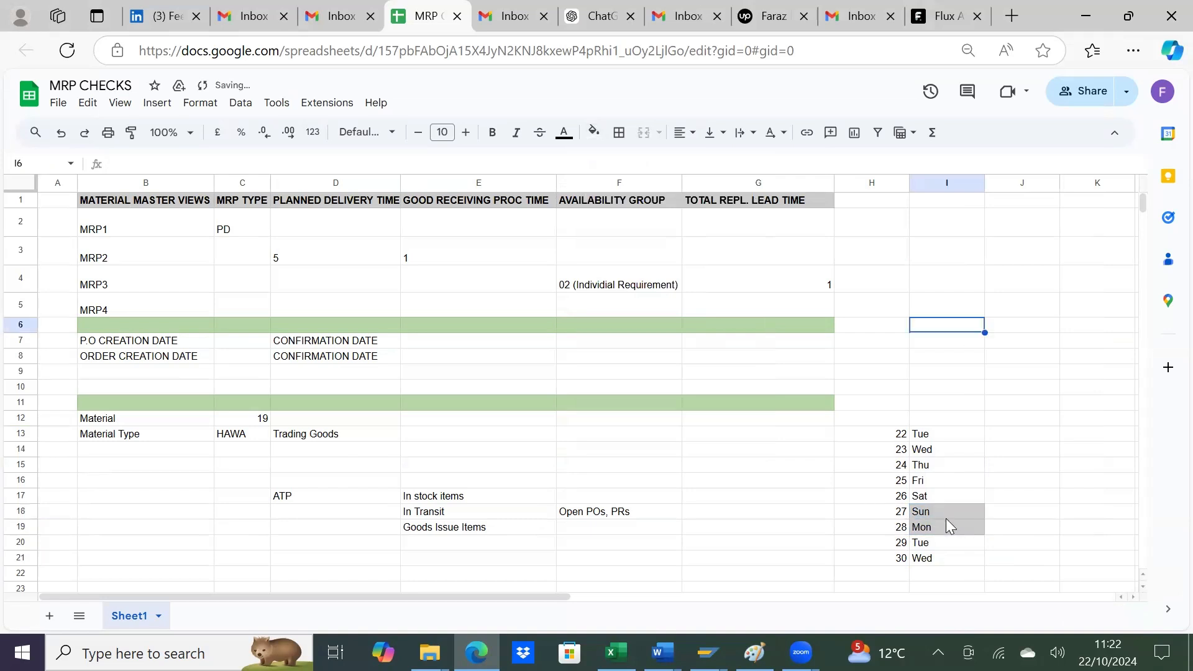
pyautogui.moveTo(945, 518); pyautogui.dragTo(946, 527)
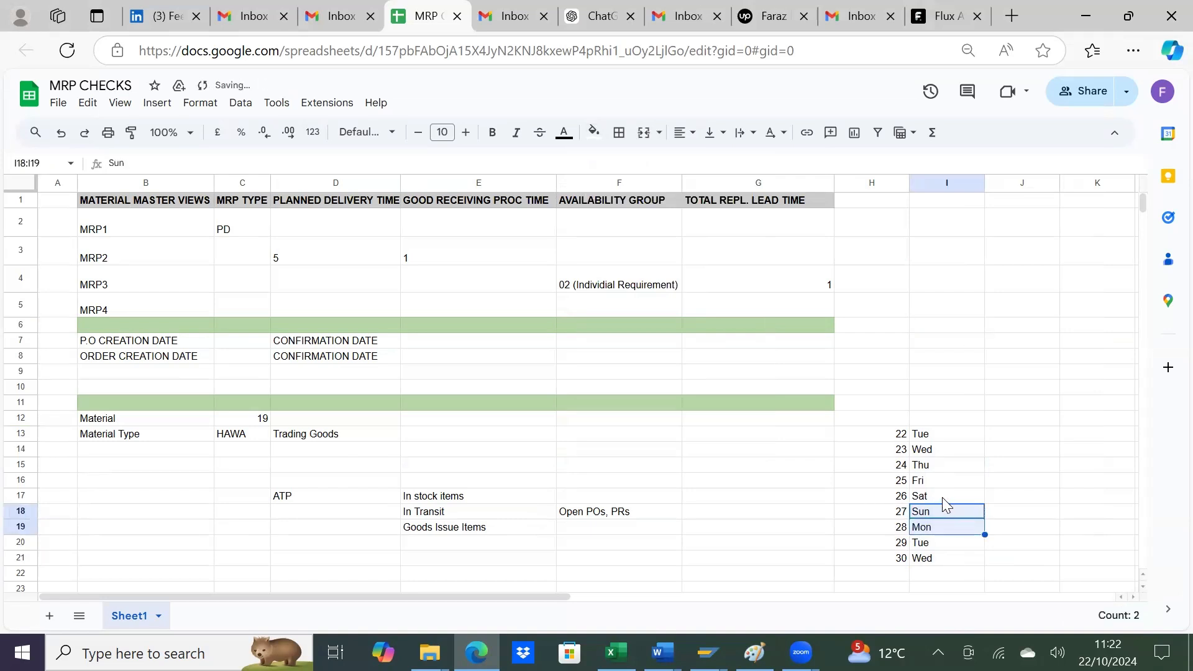
# Step: Shade the weekend cells I17:I18 (Sat and Sun) grey
pyautogui.click(942, 499)
pyautogui.moveTo(944, 501); pyautogui.dragTo(942, 512)
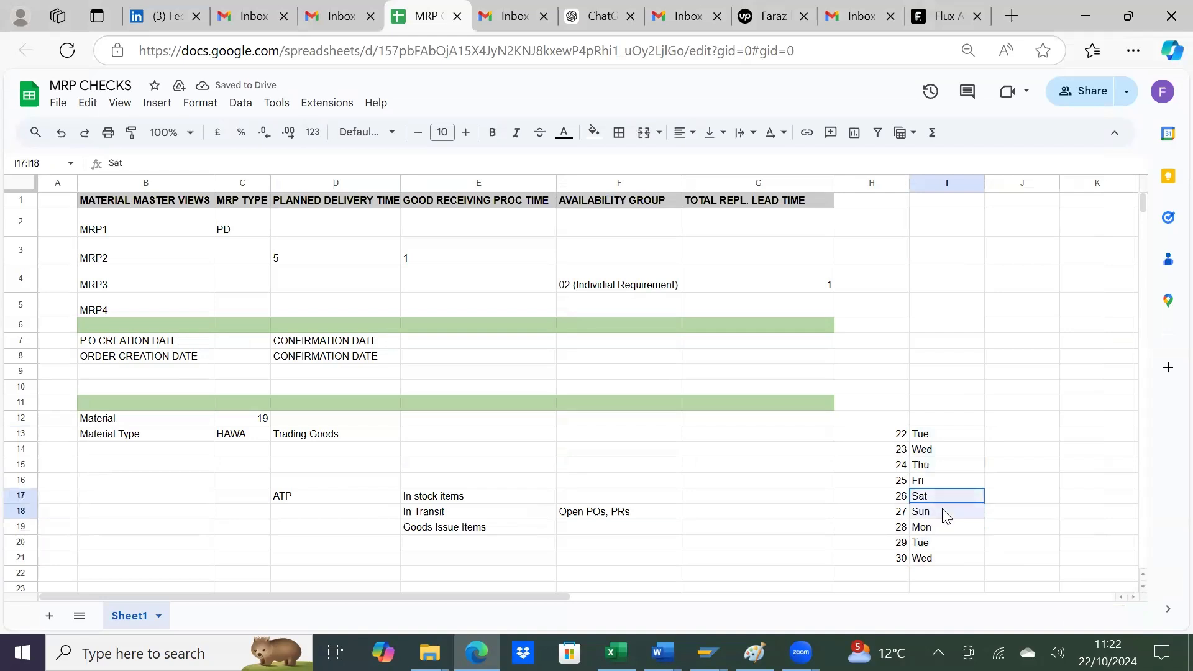
pyautogui.click(595, 133)
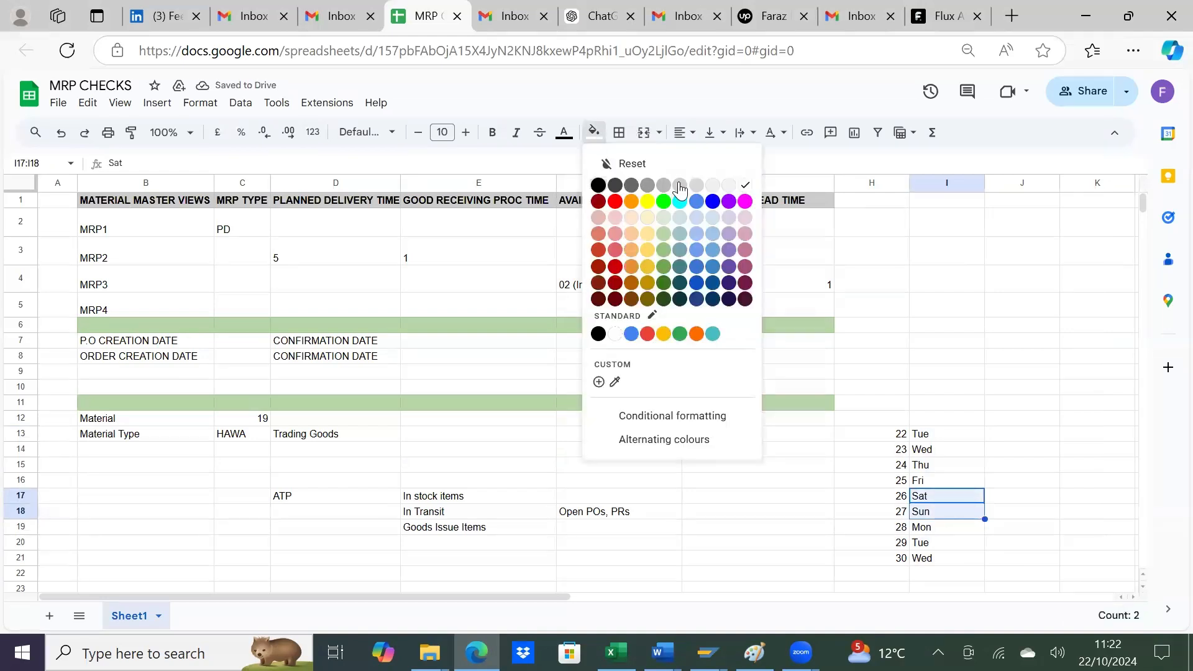
pyautogui.click(679, 186)
pyautogui.click(862, 360)
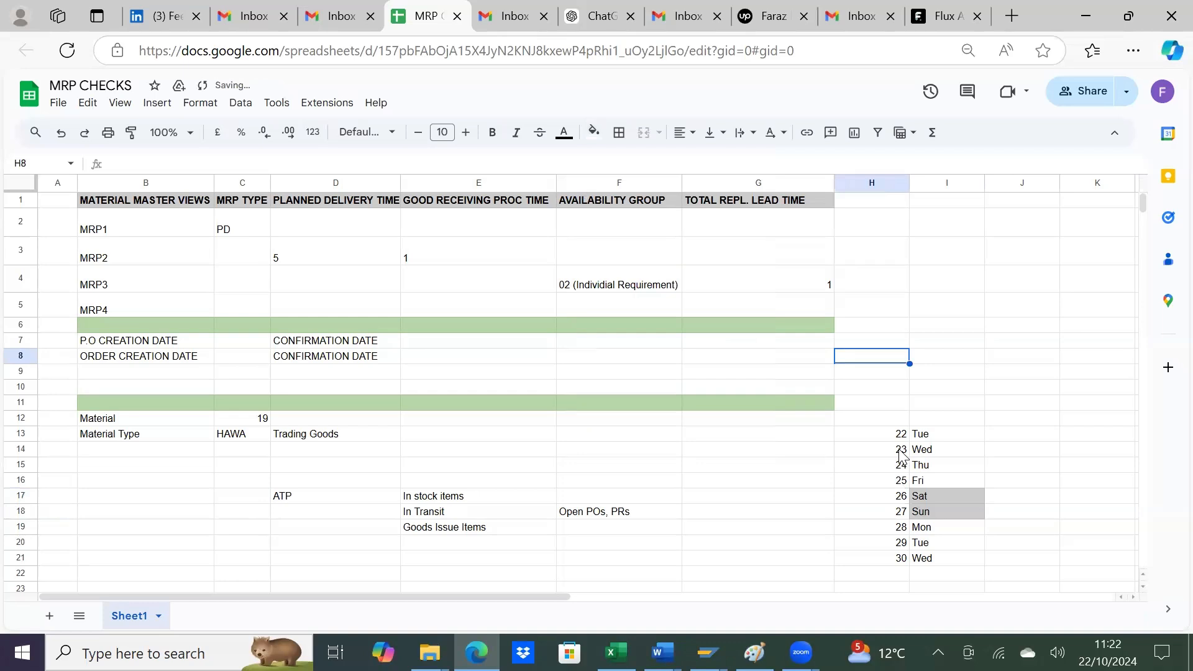
# Step: Number the working days from Tue 22 to Fri 25 as 1 to 4 in cells J13:J16
pyautogui.click(1015, 442)
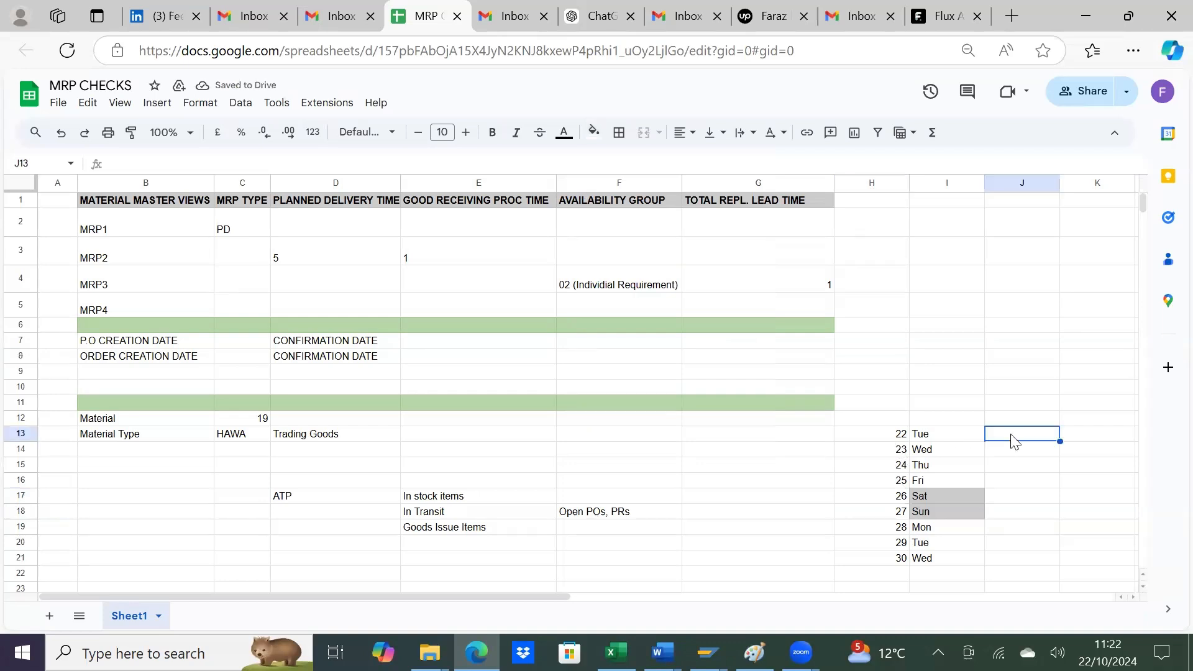
pyautogui.write('1')
pyautogui.press('Return')
pyautogui.write('2')
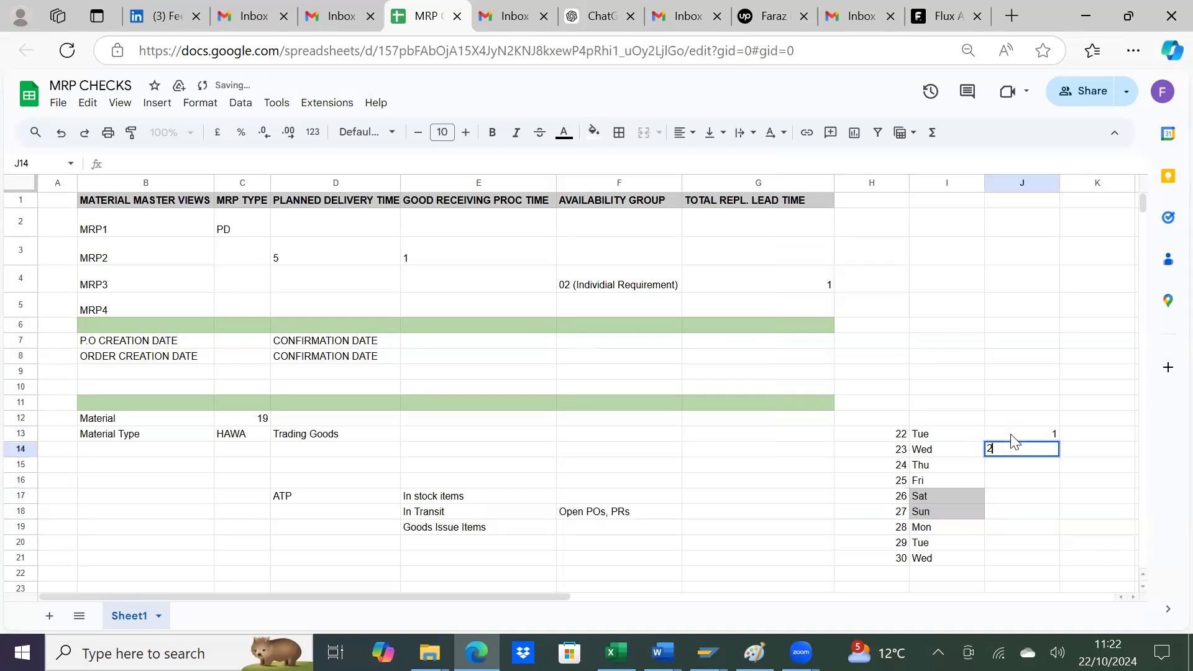
pyautogui.press('Return')
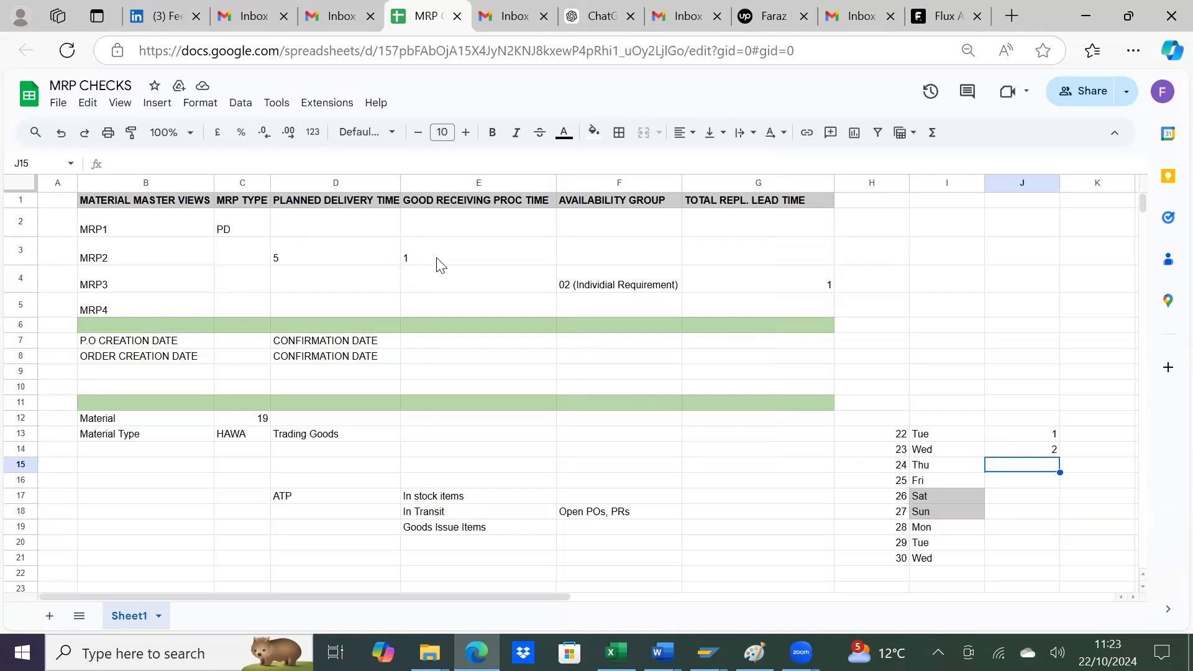
pyautogui.write('3')
pyautogui.press('Return')
pyautogui.press('Down')
pyautogui.press('Down')
pyautogui.press('Return')
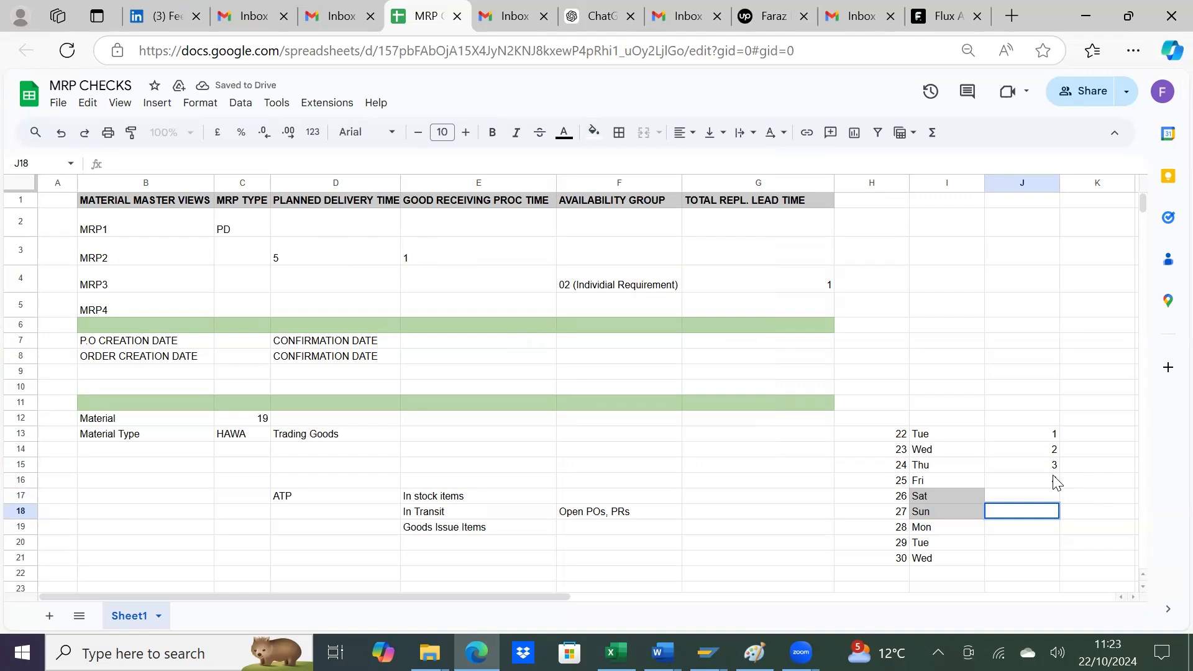
pyautogui.click(1050, 500)
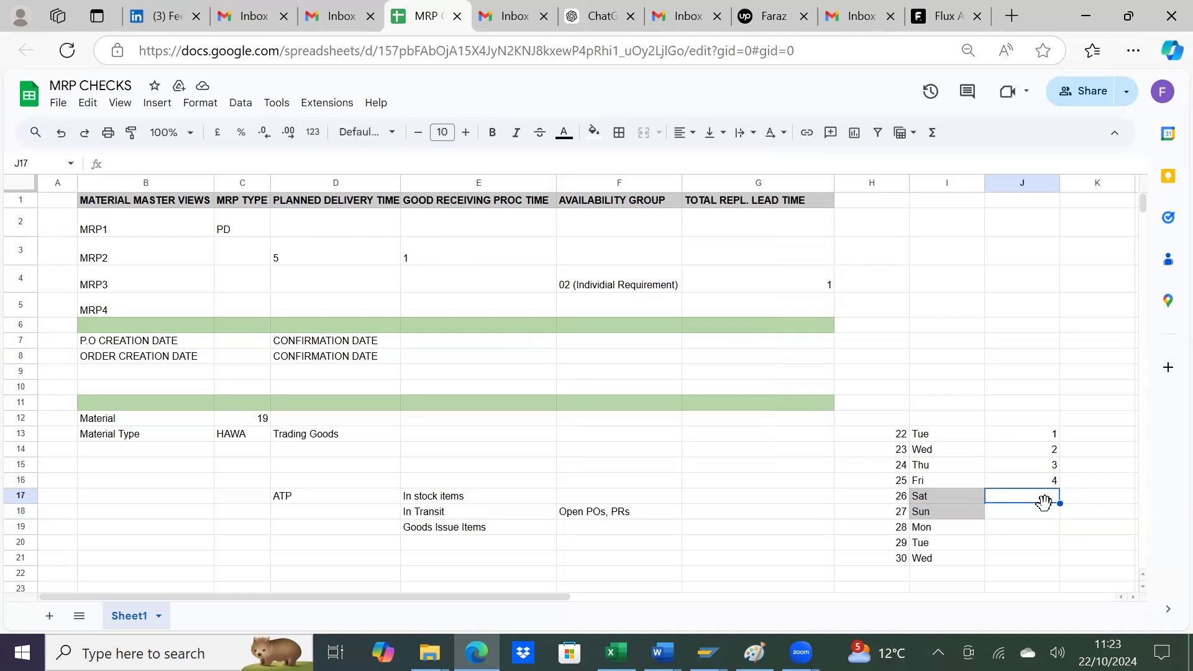
# Step: Skip the weekend rows, continue the working-day count with 5 and 6 in J19:J20, and select the date cell H20
pyautogui.click(1046, 510)
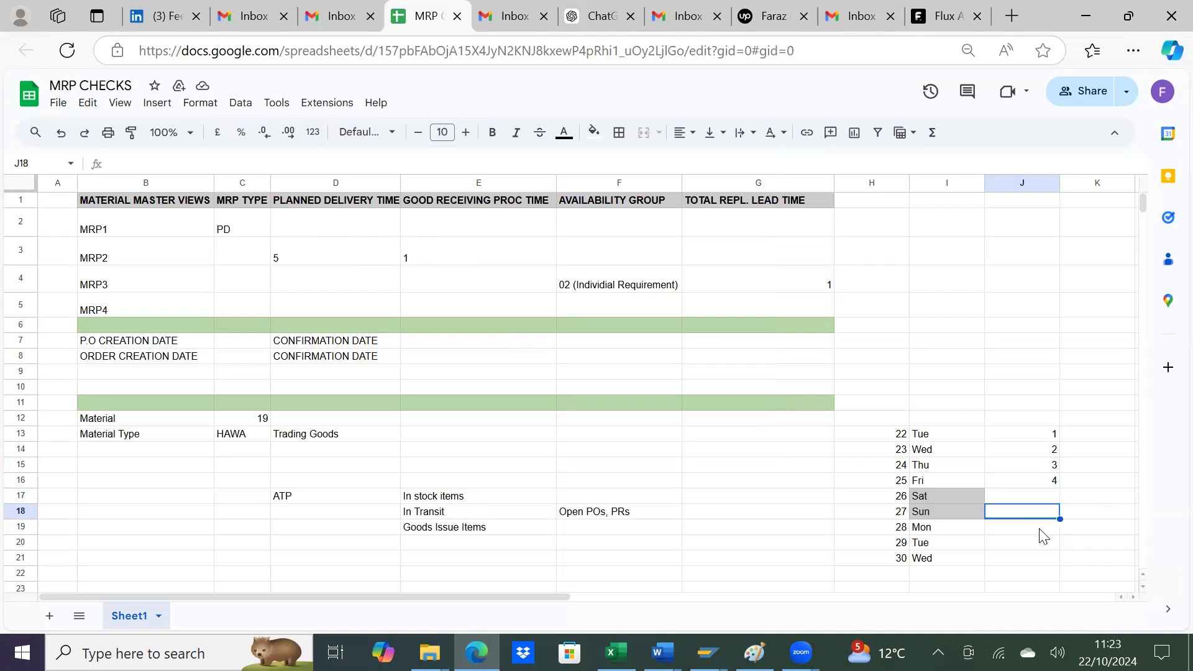
pyautogui.click(1040, 529)
pyautogui.write('5')
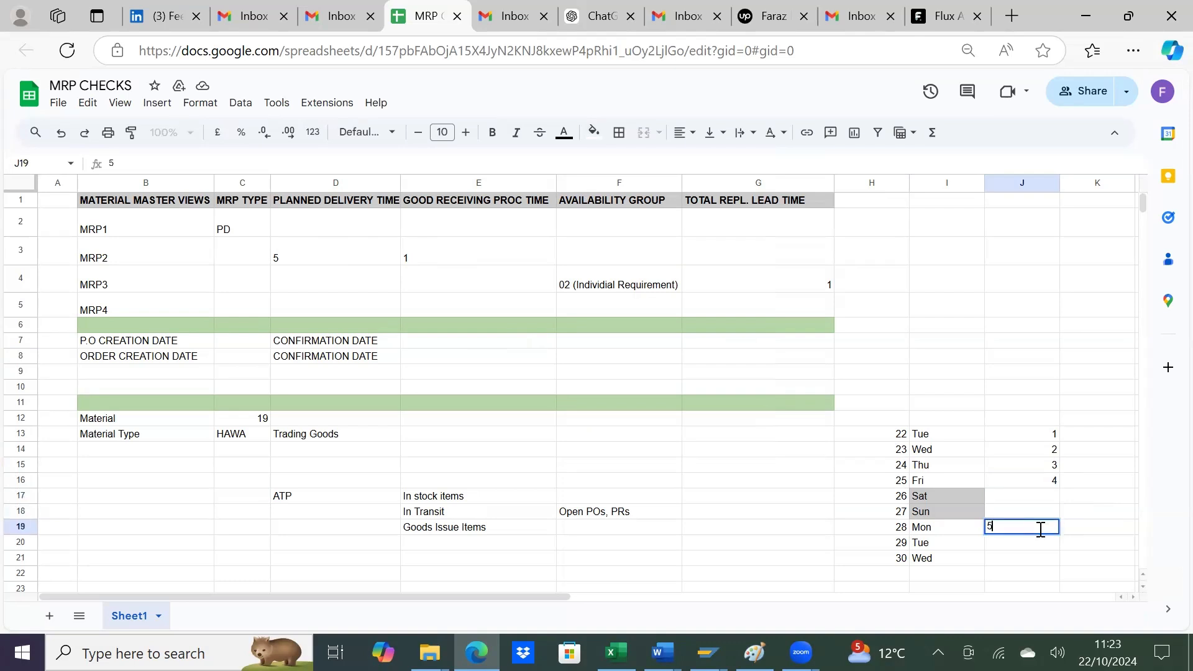
pyautogui.press('Return')
pyautogui.write('6')
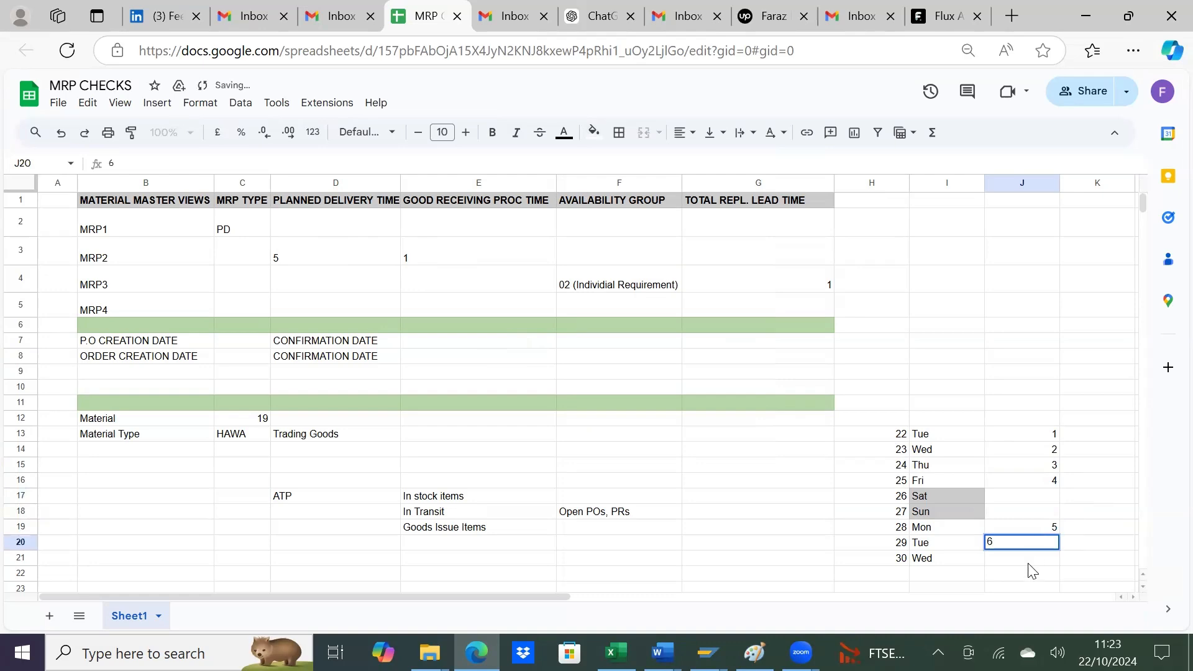
pyautogui.press('Return')
pyautogui.click(896, 547)
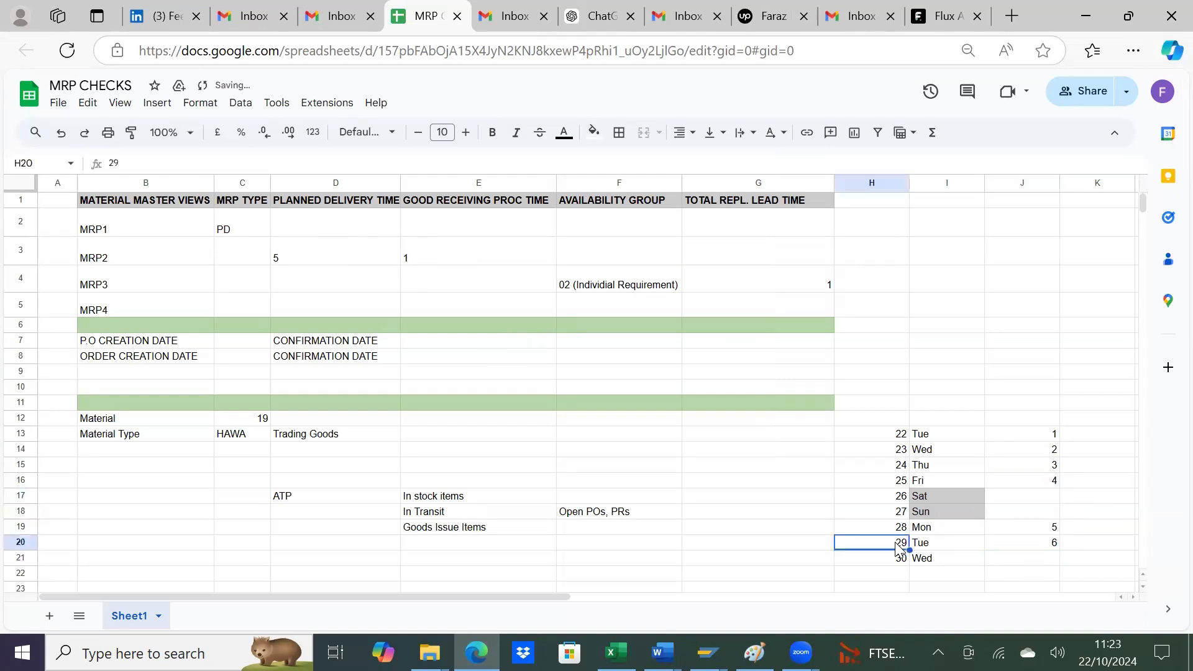
# Step: Compare the purchase order item dates in SAP's stock/requirements list with the working-day count in the sheet
pyautogui.hotkey('alt', 'Tab')
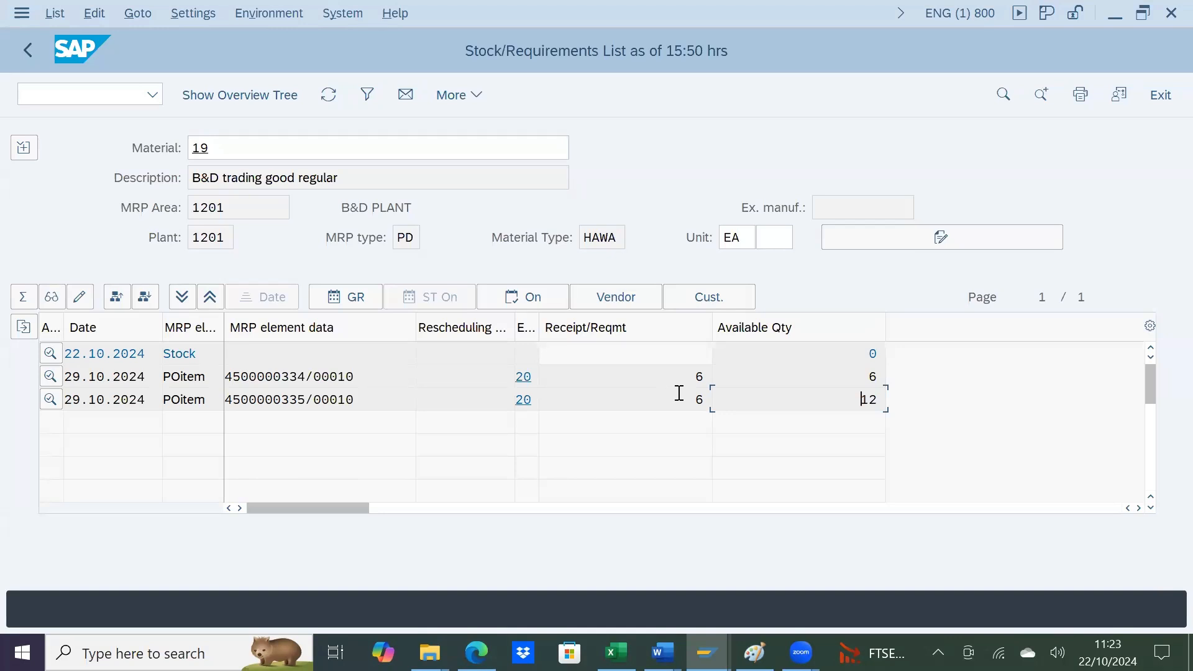
pyautogui.hotkey('alt', 'Tab')
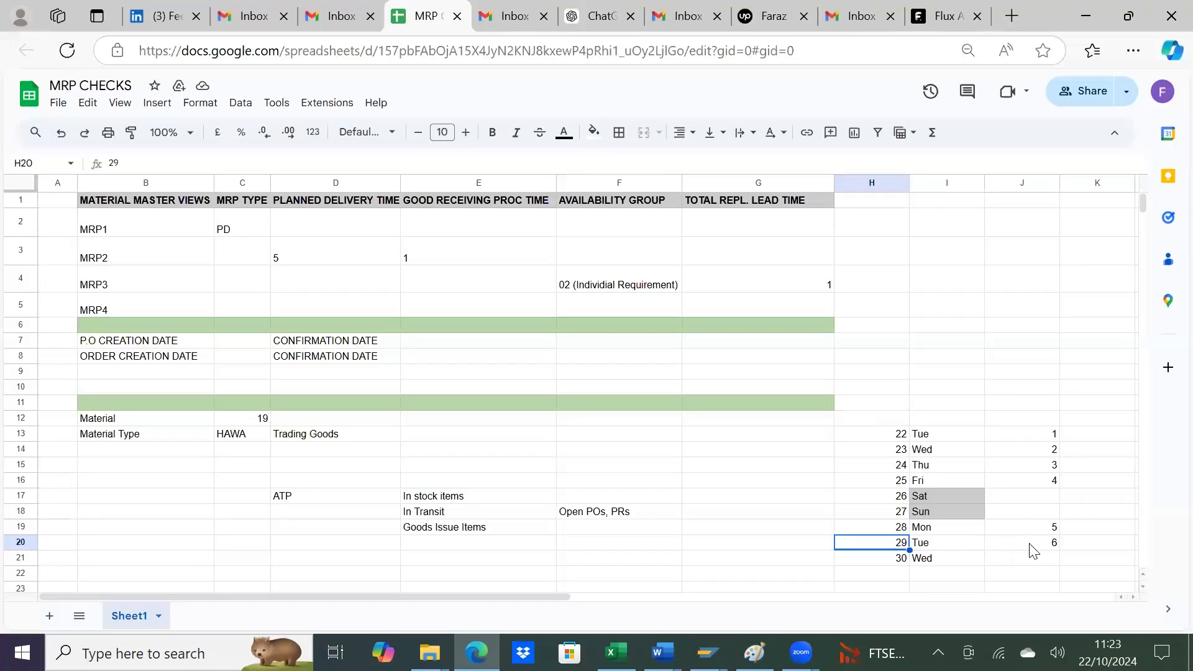
pyautogui.hotkey('alt', 'Tab')
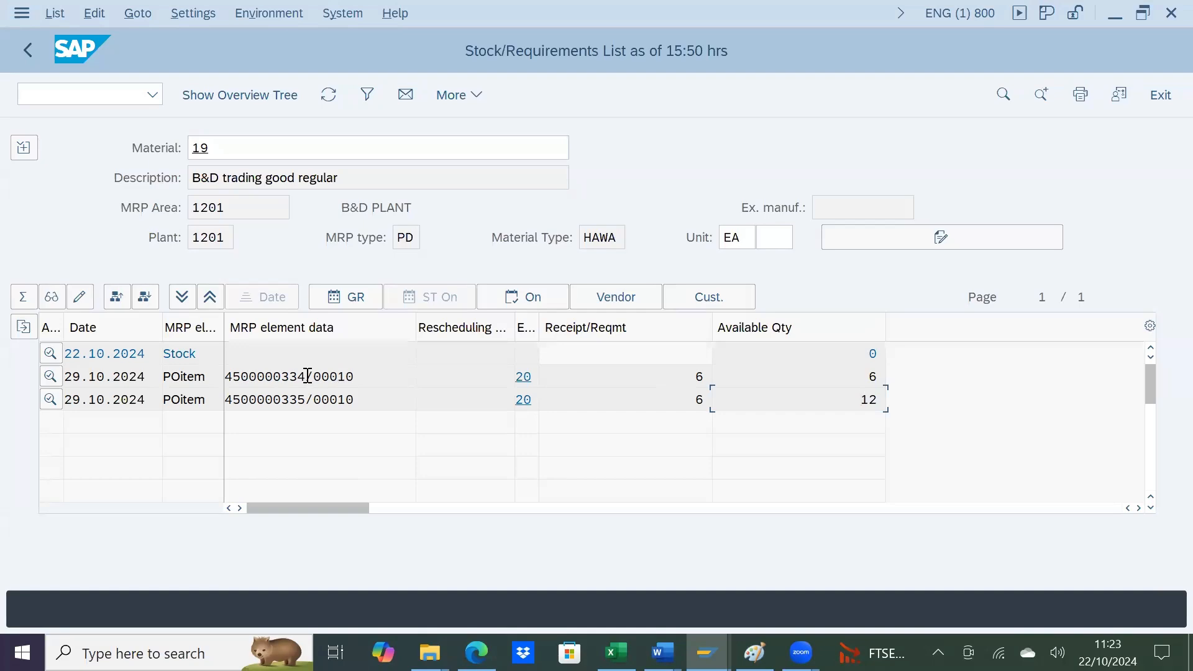
pyautogui.hotkey('alt', 'Tab')
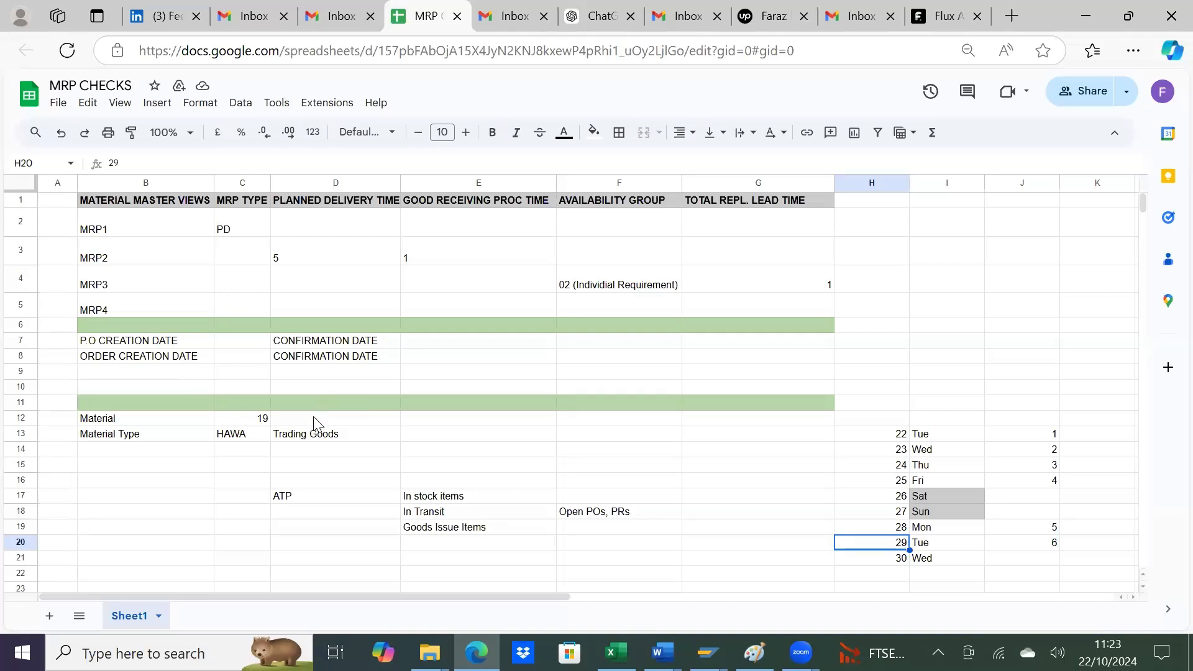
pyautogui.hotkey('alt', 'Tab')
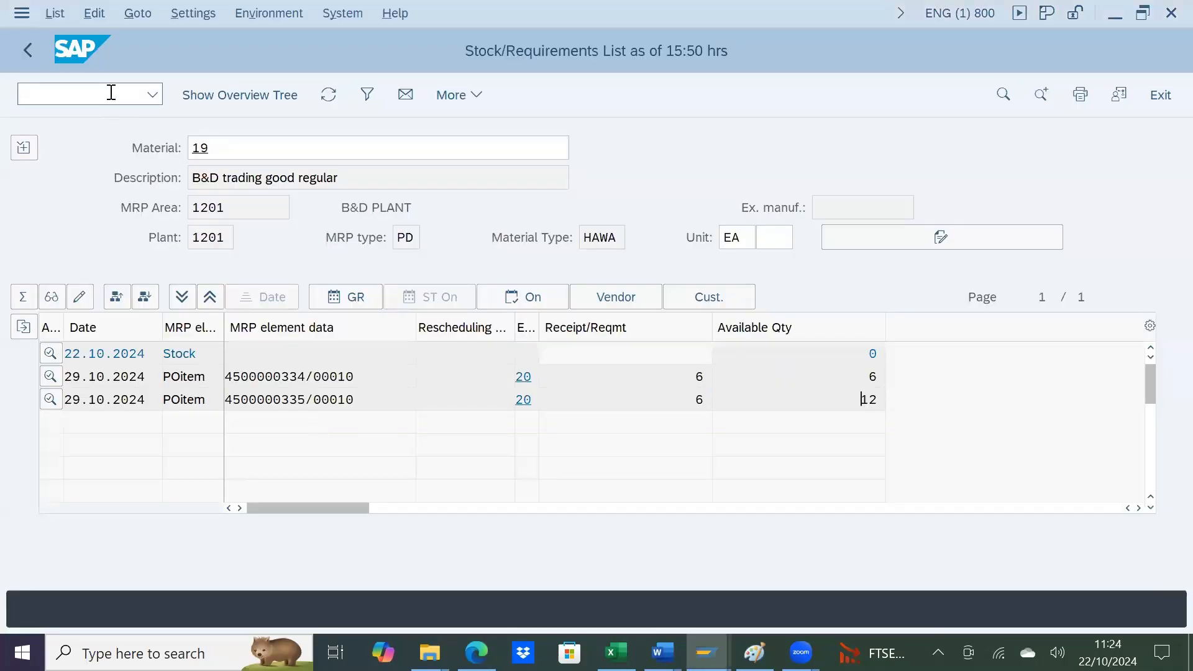
pyautogui.hotkey('alt', 'Tab')
# Step: Recheck the date sheet against the stock/requirements list and switch to the SAP session with the blank Create Purchase Order form
pyautogui.hotkey('alt', 'Tab')
pyautogui.write('/nva')
pyautogui.press('BackSpace')
pyautogui.press('BackSpace')
pyautogui.press('BackSpace')
pyautogui.press('BackSpace')
pyautogui.hotkey('alt', 'Tab')
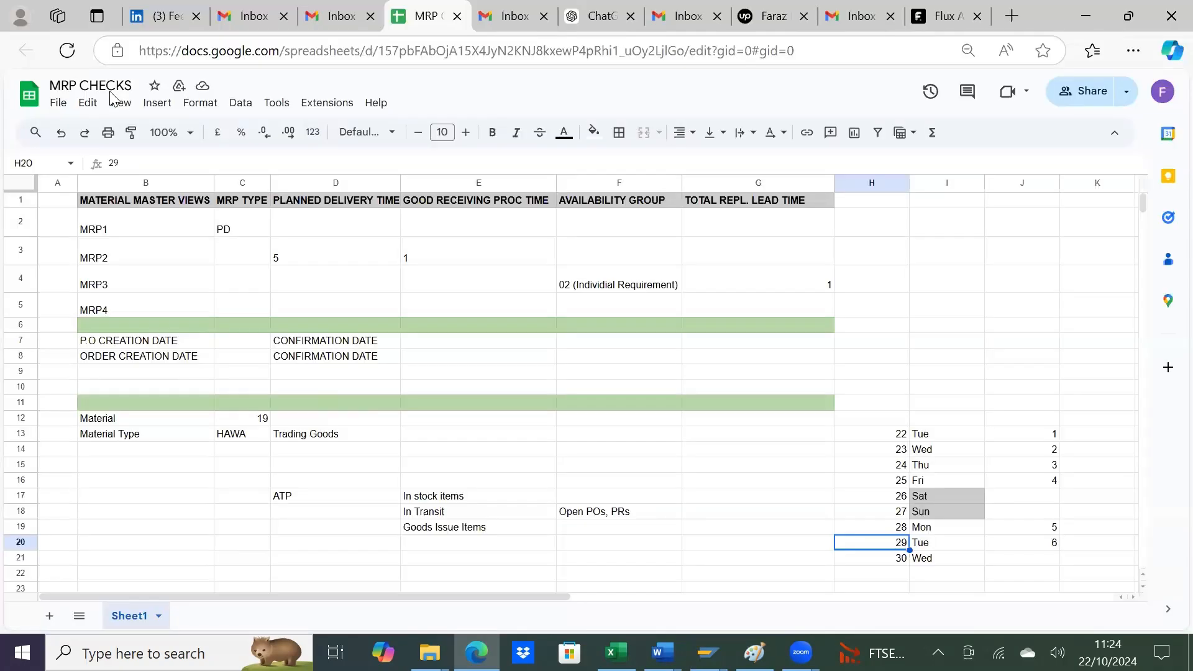
pyautogui.hotkey('alt', 'Tab')
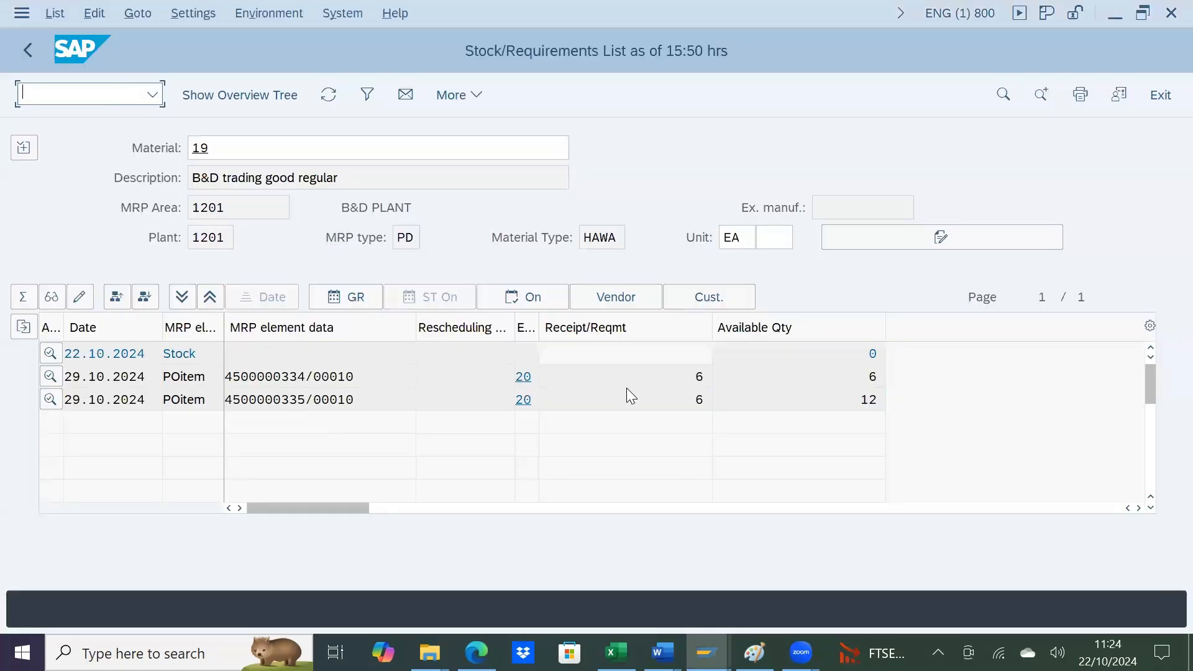
pyautogui.hotkey('alt', 'Tab')
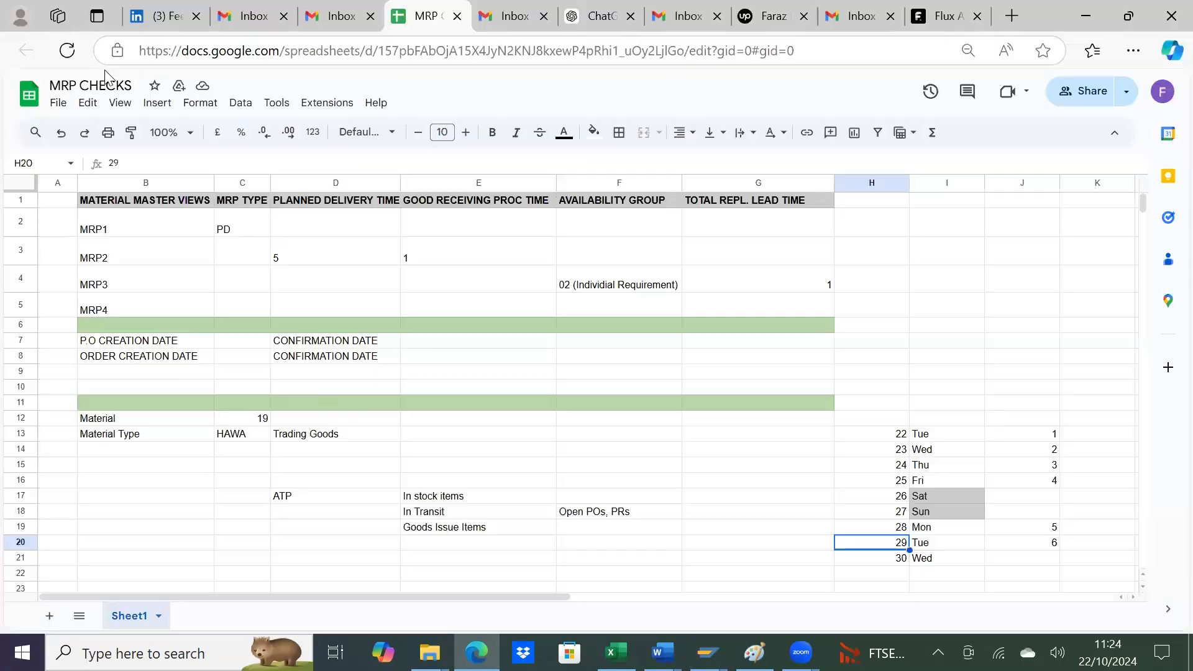
pyautogui.hotkey('alt', 'Tab')
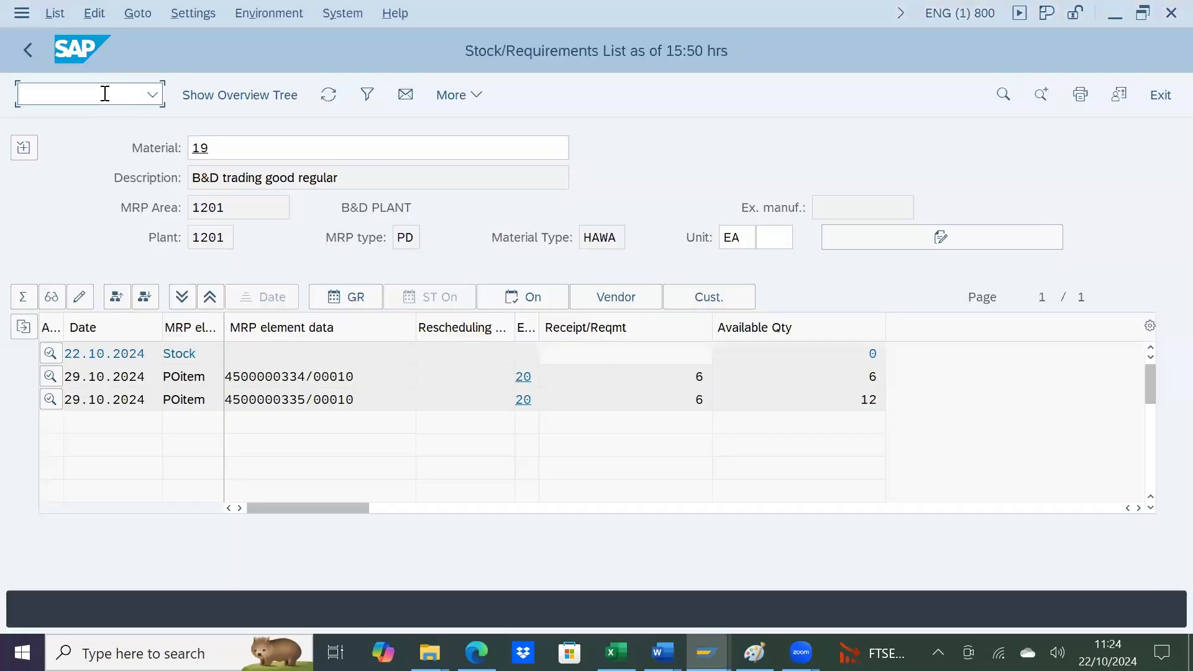
pyautogui.hotkey('alt', 'Tab')
pyautogui.press('Tab')
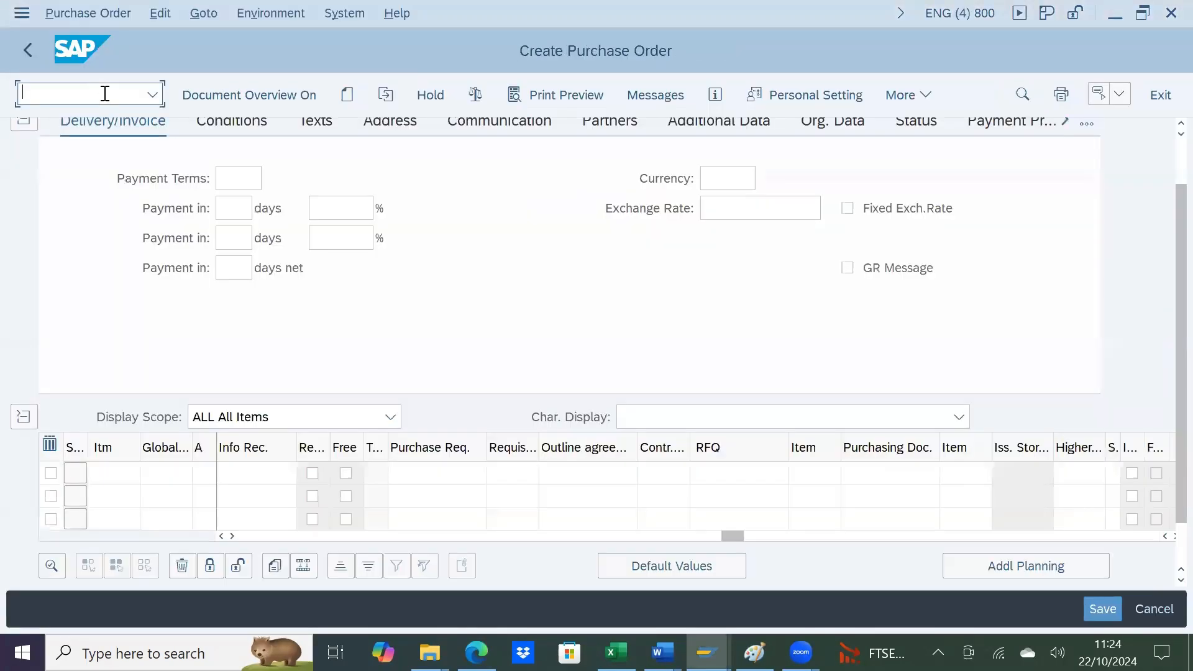
# Step: Start creating a new sales document with order type or and sales organization 1201
pyautogui.write('/nME21N')
pyautogui.press('Return')
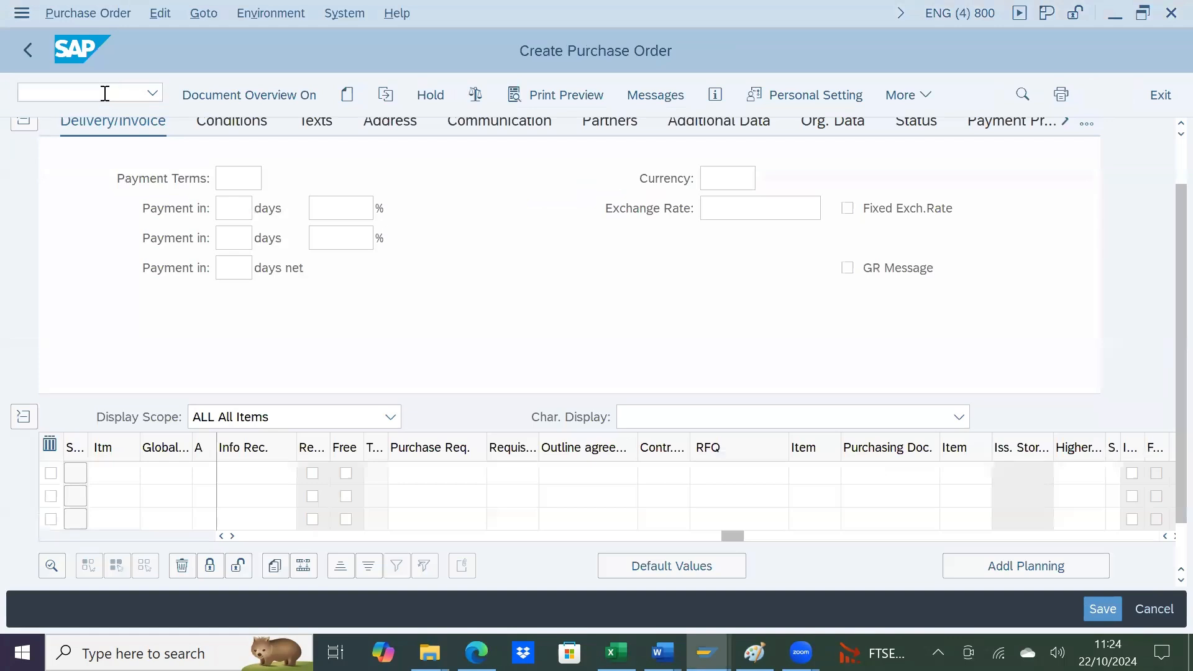
pyautogui.write('or')
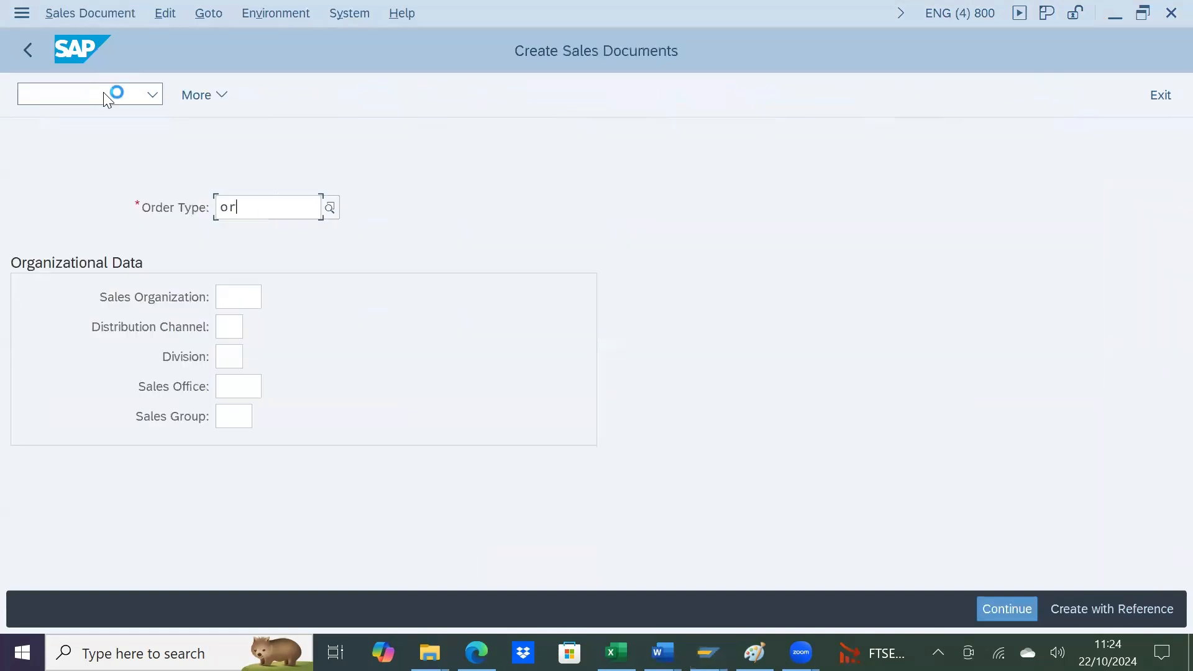
pyautogui.press('Tab')
pyautogui.press('Tab')
pyautogui.hotkey('shift', 'Tab')
pyautogui.write('120')
pyautogui.press('Tab')
pyautogui.hotkey('shift', 'Tab')
pyautogui.press('End')
pyautogui.write('1')
# Step: Set the distribution channel to 01 and the division to 00, and continue to the standard order overview
pyautogui.press('Tab')
pyautogui.press('Tab')
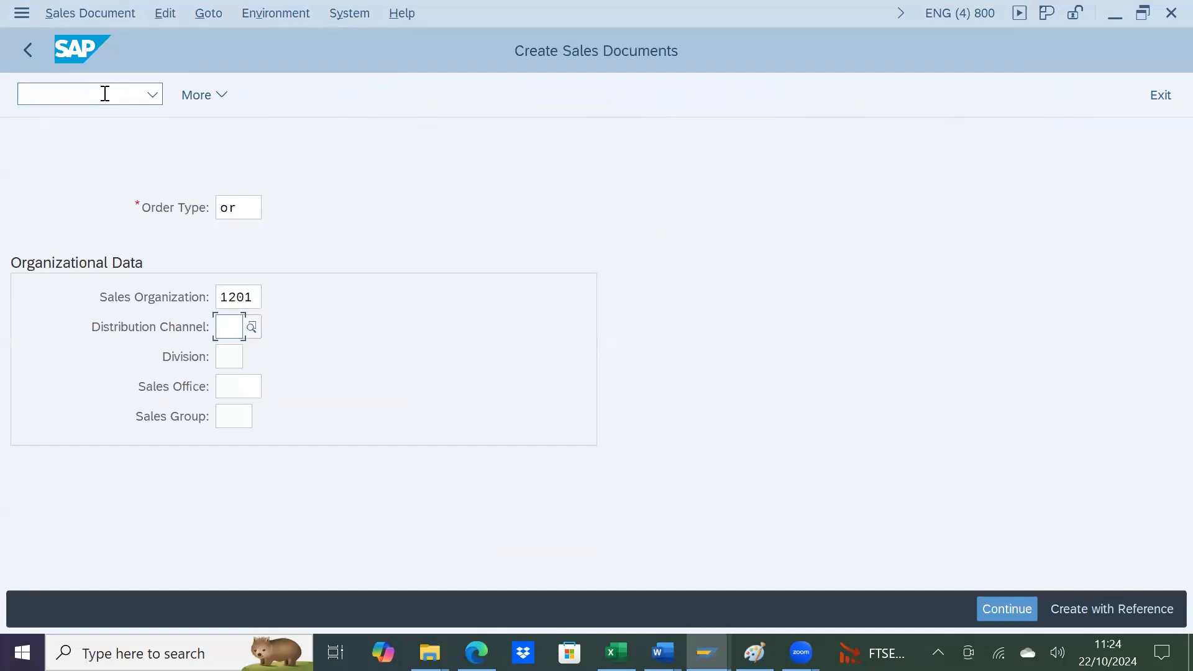
pyautogui.hotkey('shift', 'Tab')
pyautogui.write('01')
pyautogui.press('Tab')
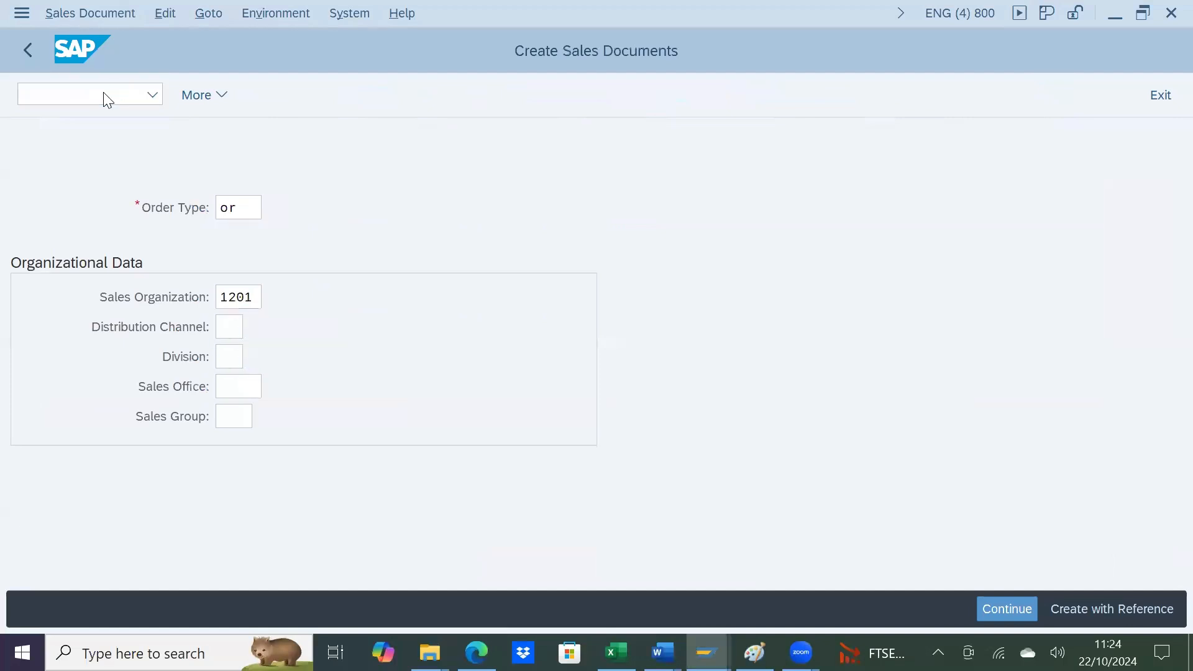
pyautogui.write('00')
pyautogui.click(105, 93)
pyautogui.press('Return')
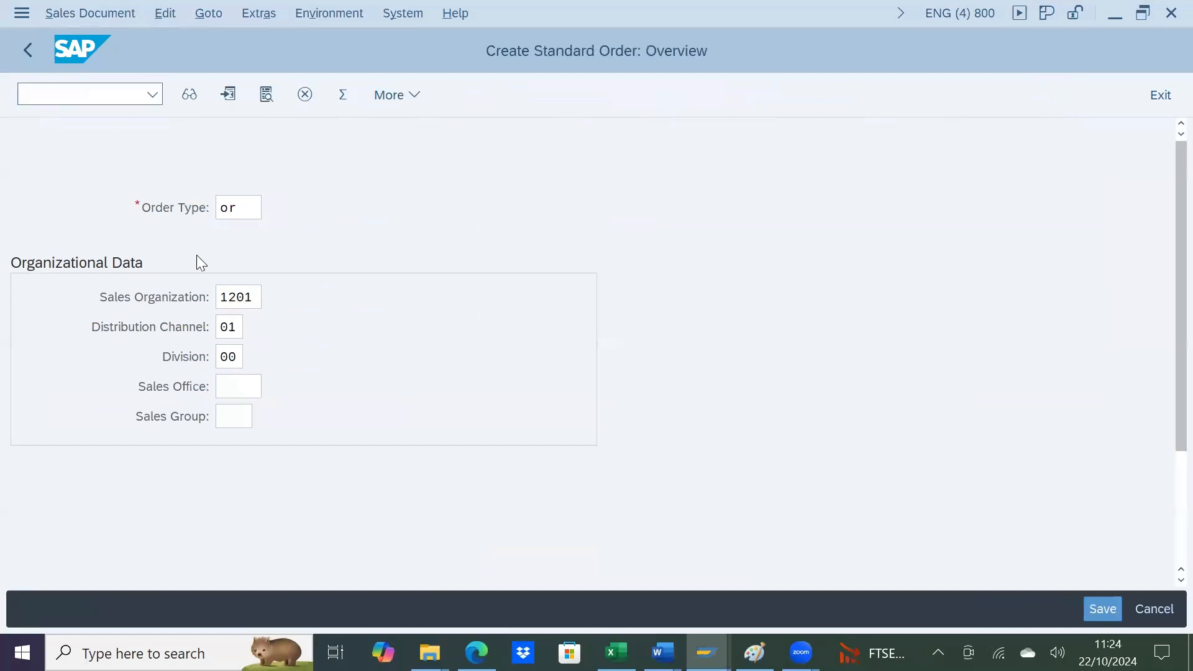
# Step: Enter the customer's number as sold-to and ship-to party, with Testing ATP as the customer reference
pyautogui.click(228, 185)
pyautogui.click(219, 205)
pyautogui.click(218, 207)
pyautogui.click(220, 234)
pyautogui.write('Testing ATP')
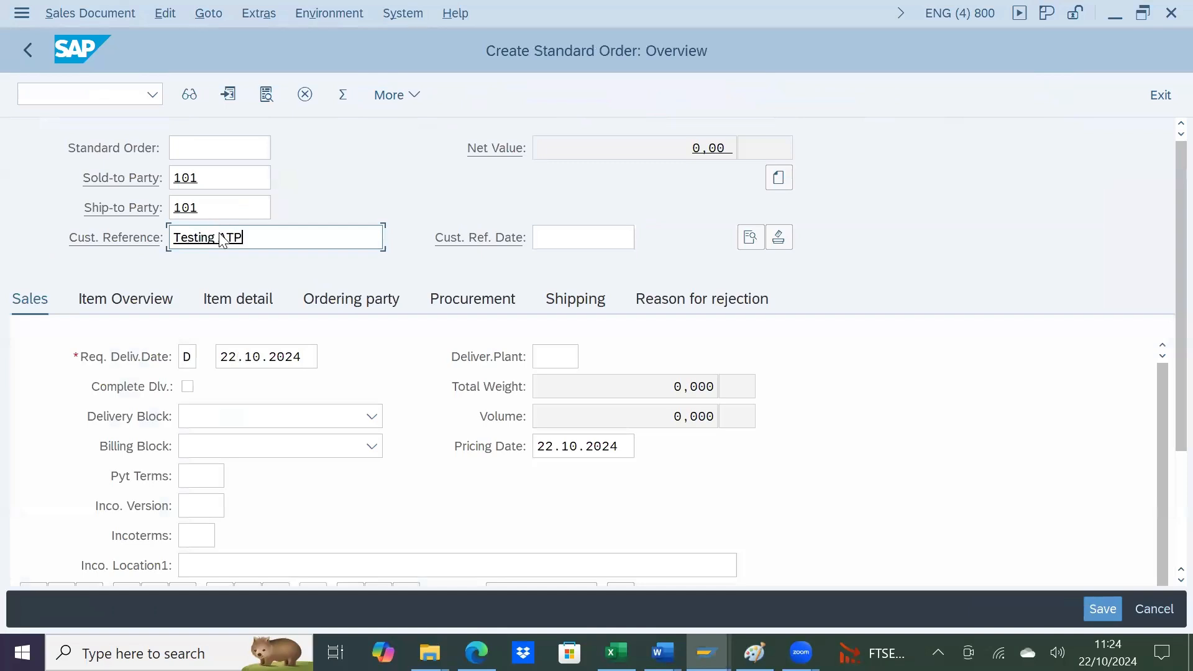
pyautogui.press('Return')
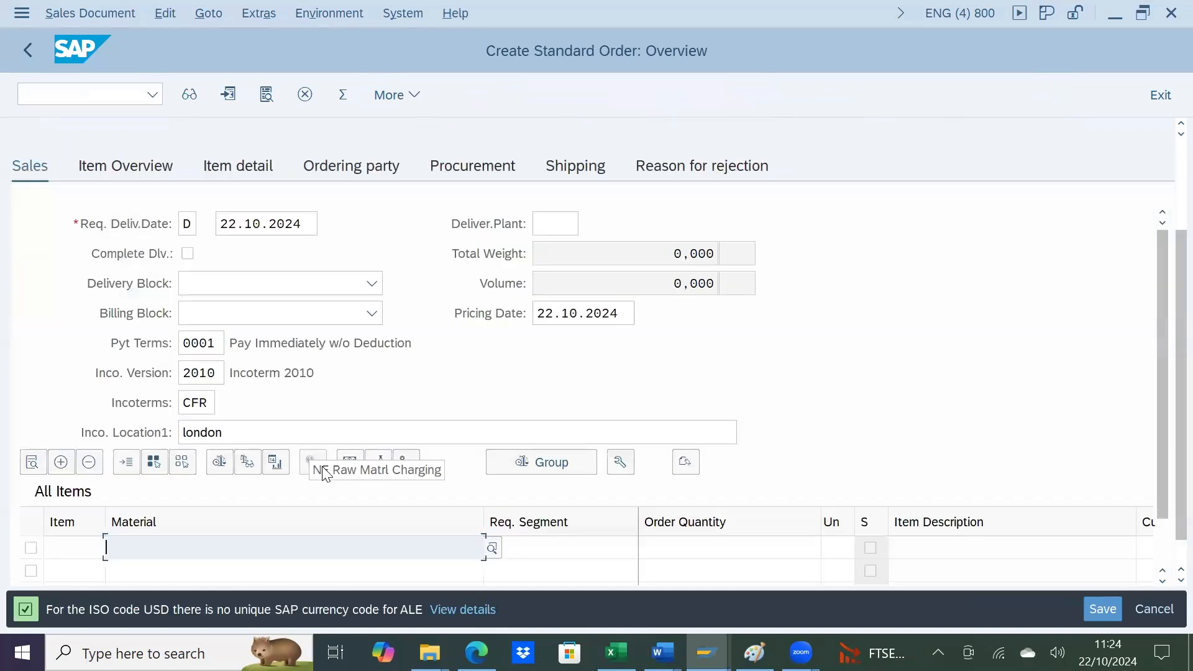
# Step: Add material 19 with an order quantity of 6 as the first item and accept the complete delivery proposal
pyautogui.write('19')
pyautogui.press('Tab')
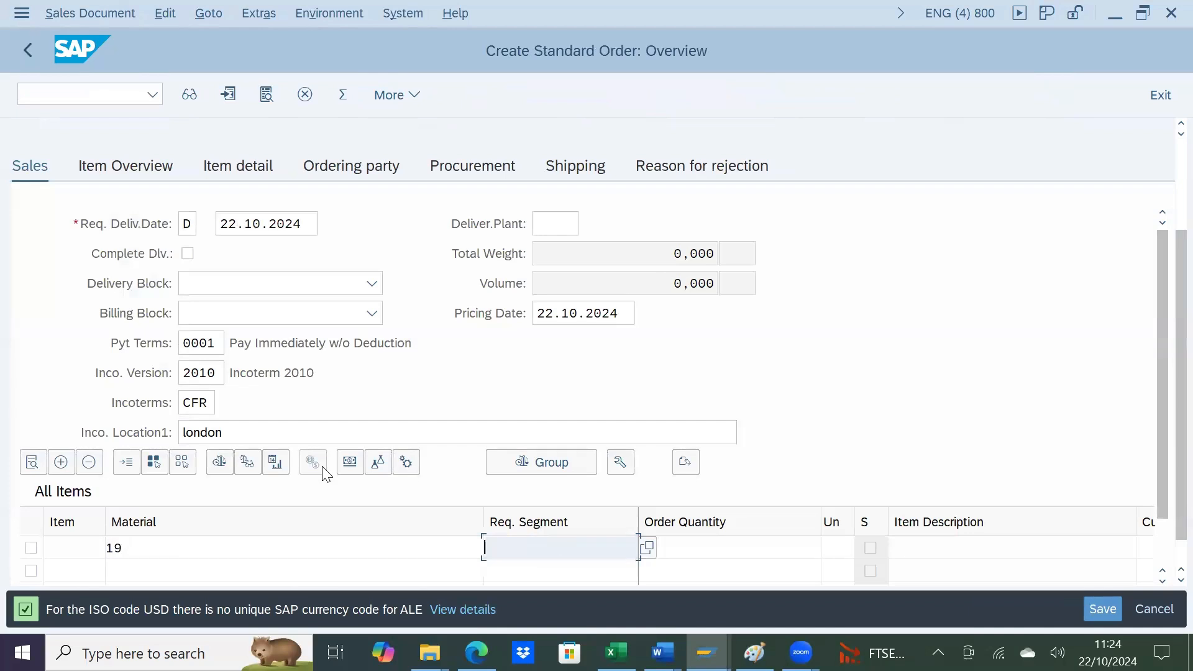
pyautogui.press('Tab')
pyautogui.write('6')
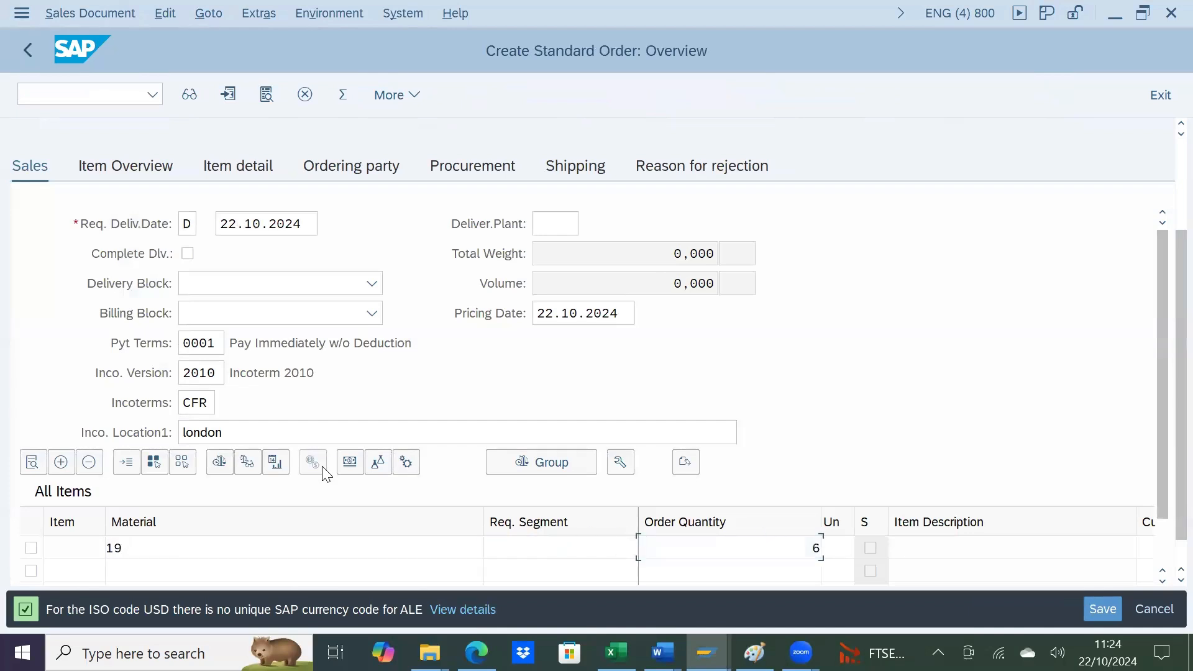
pyautogui.press('Return')
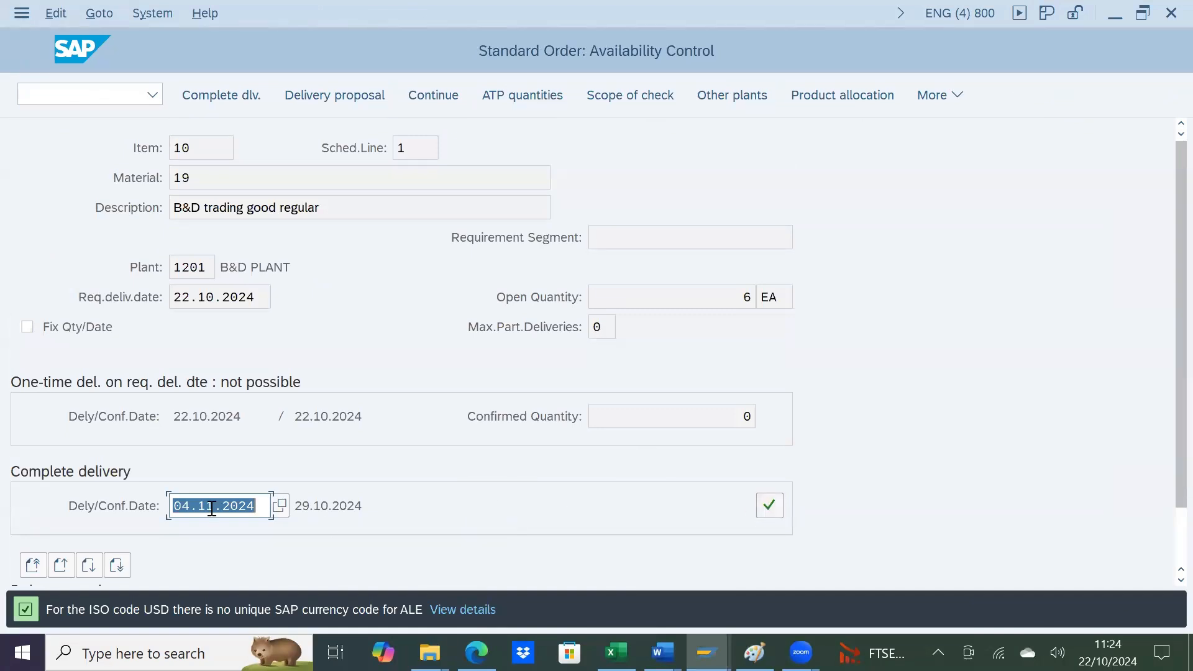
pyautogui.click(777, 504)
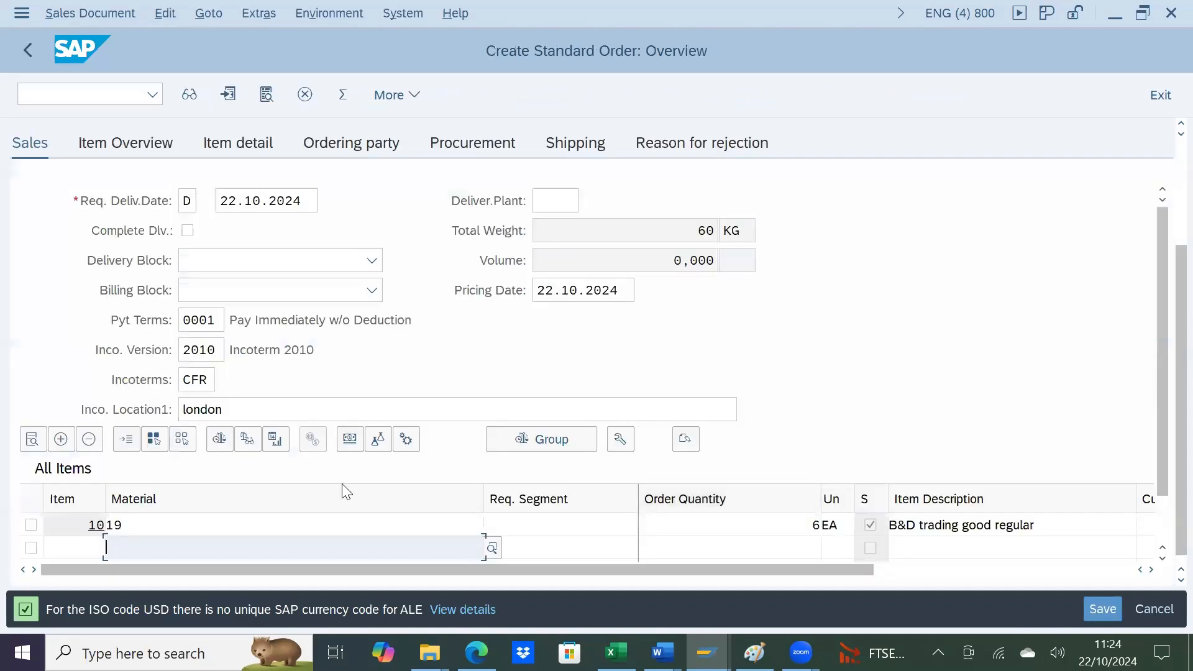
# Step: Open the schedule lines of item 10 and compare their delivery dates and confirmed quantities with the stock/requirements list
pyautogui.click(243, 525)
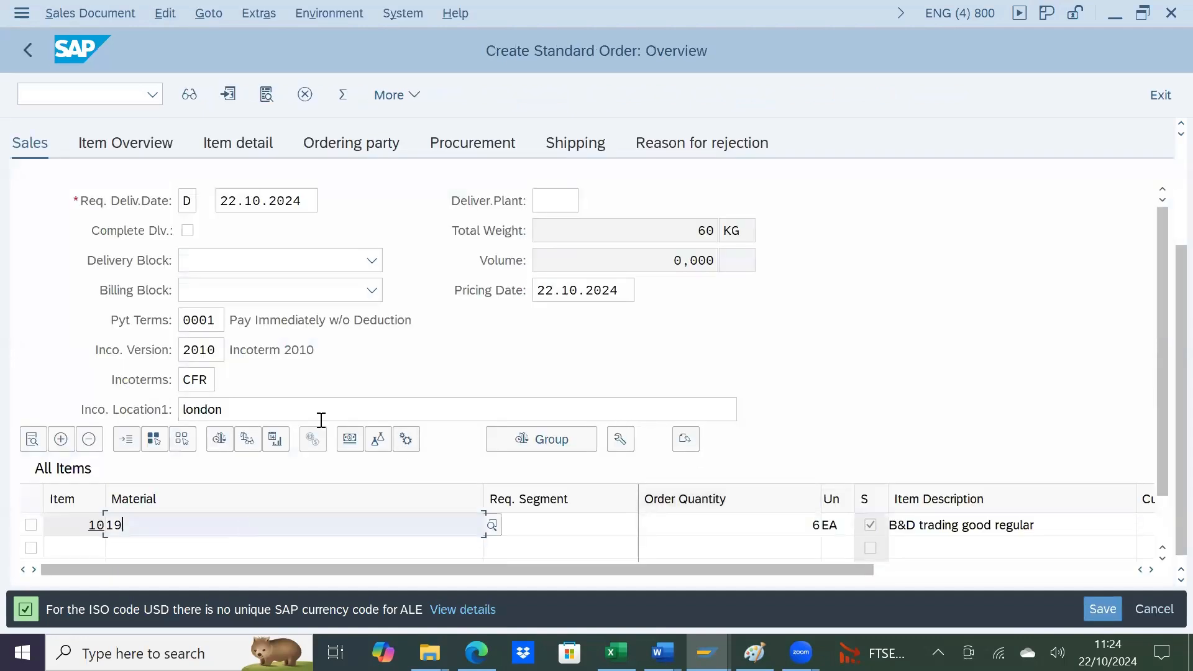
pyautogui.doubleClick(232, 526)
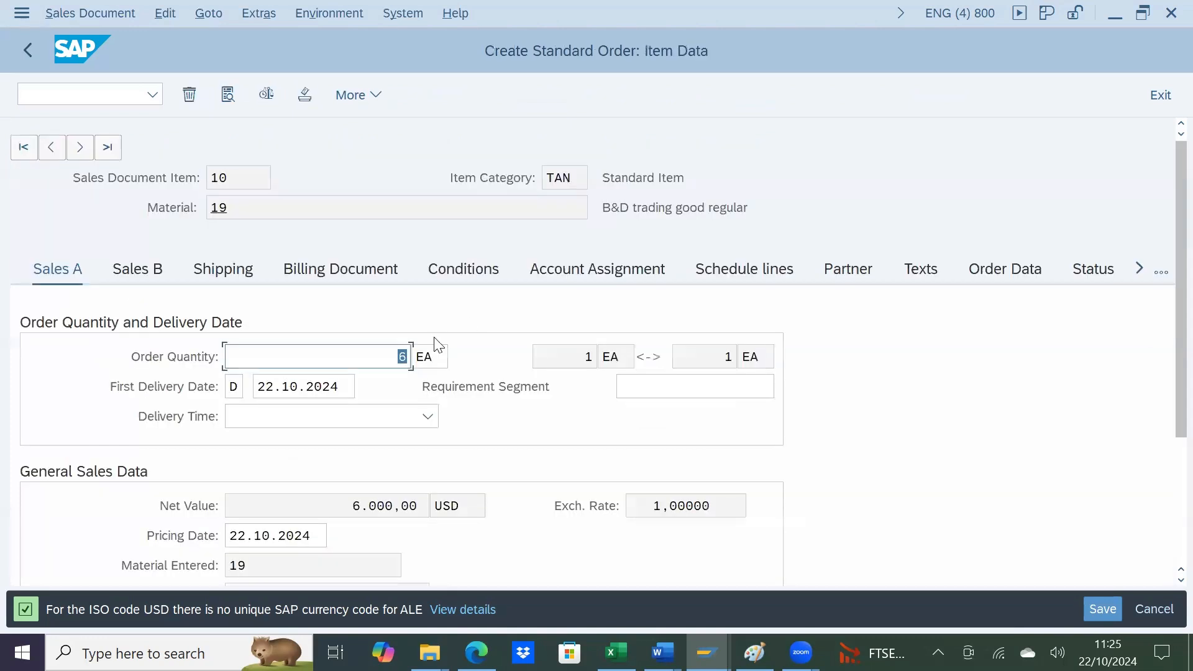
pyautogui.click(743, 272)
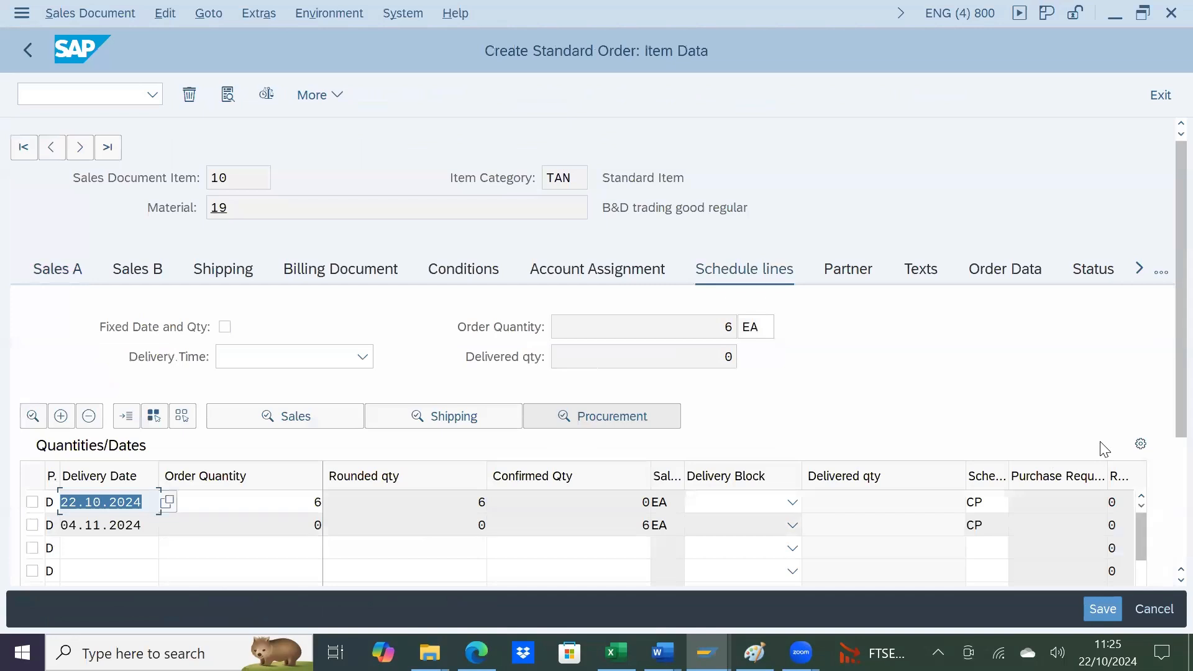
pyautogui.moveTo(1167, 417); pyautogui.dragTo(1163, 514)
pyautogui.click(120, 373)
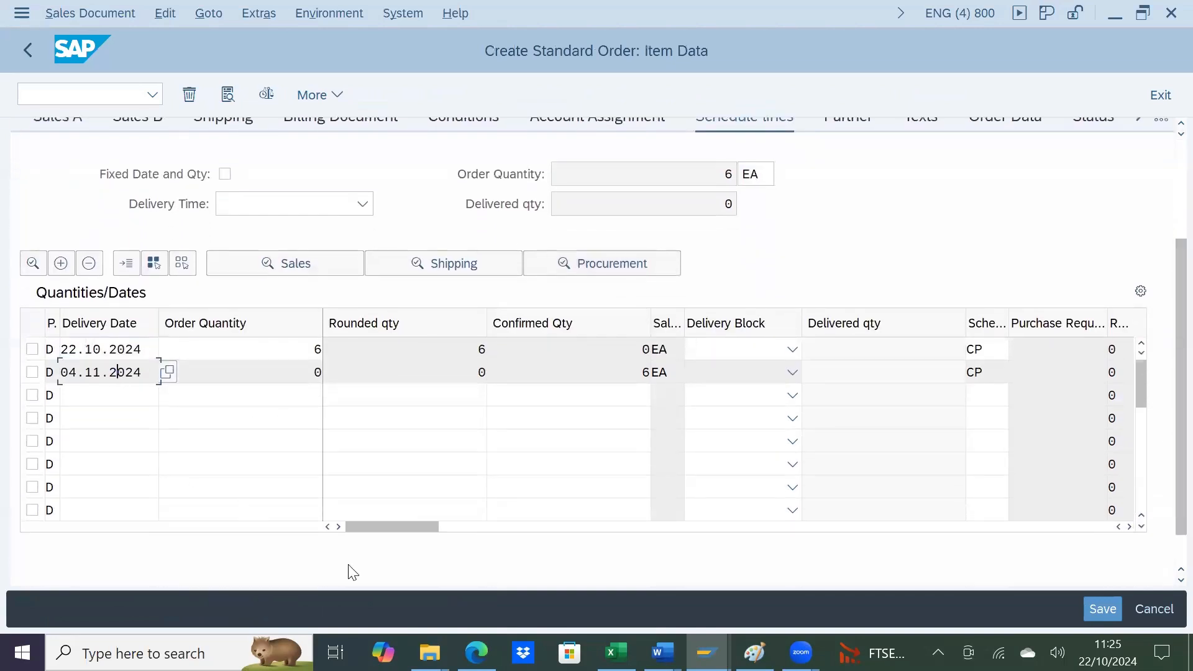
pyautogui.click(620, 353)
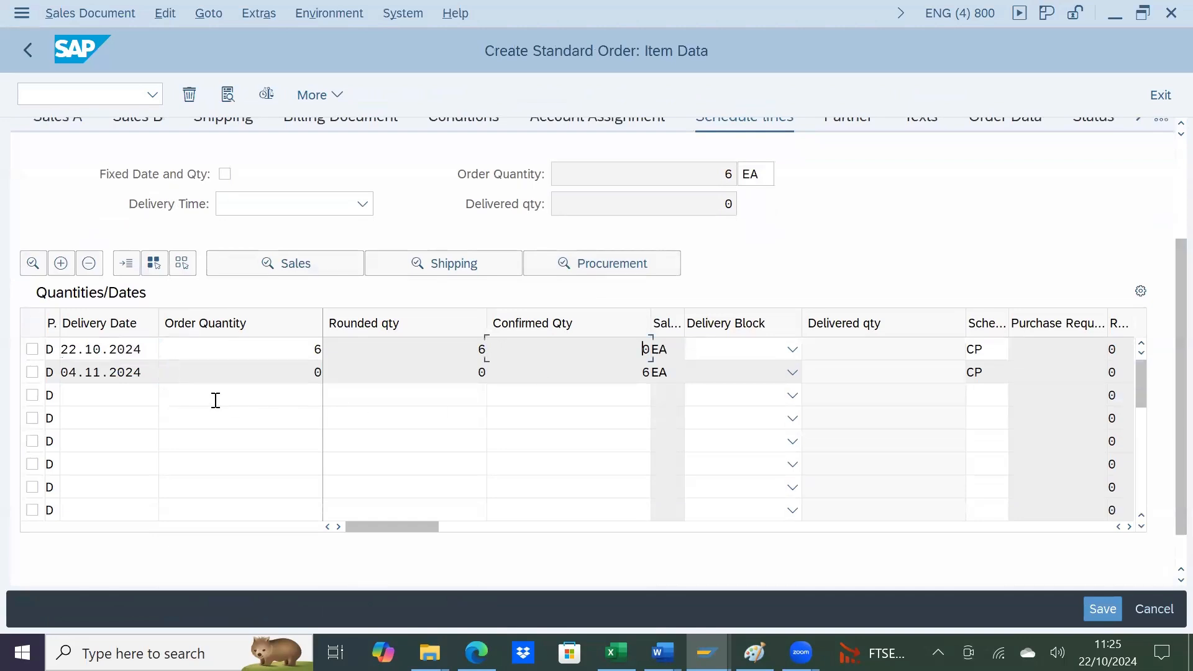
pyautogui.click(148, 366)
pyautogui.hotkey('alt', 'Tab')
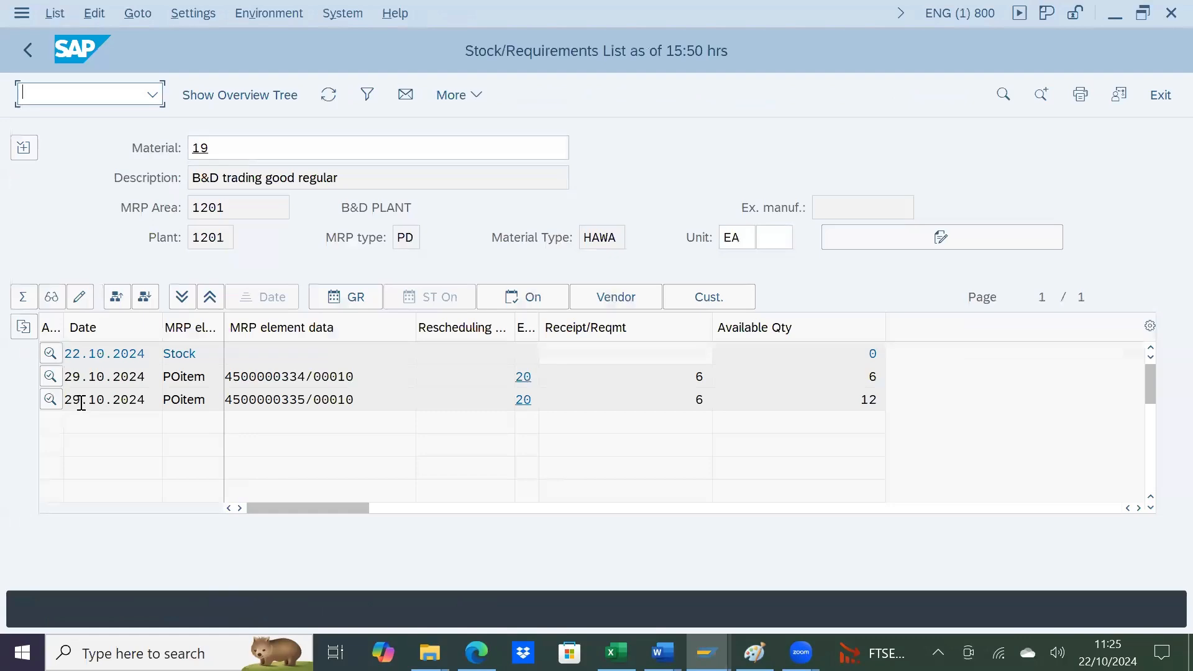
# Step: Switch to the MRP CHECKS sheet and continue the date column with 31, 1, 2, 3 and 4 in H22:H26
pyautogui.hotkey('alt', 'Tab')
pyautogui.hotkey('alt', 'Tab')
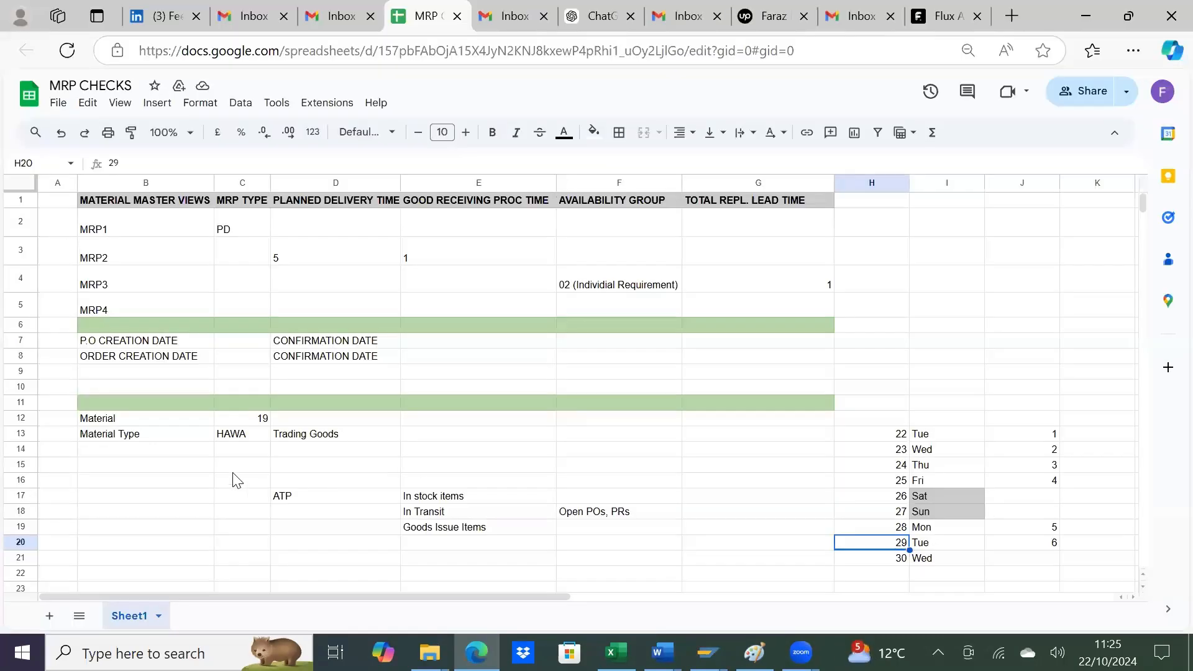
pyautogui.scroll(-3, 735, 388)
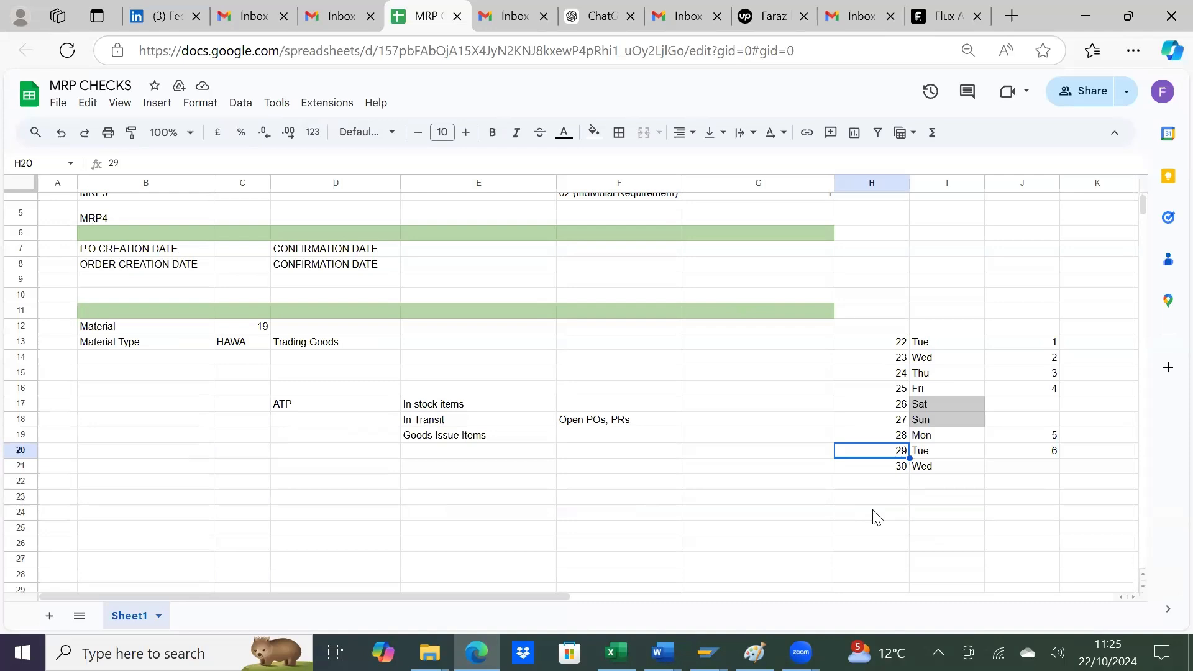
pyautogui.click(895, 487)
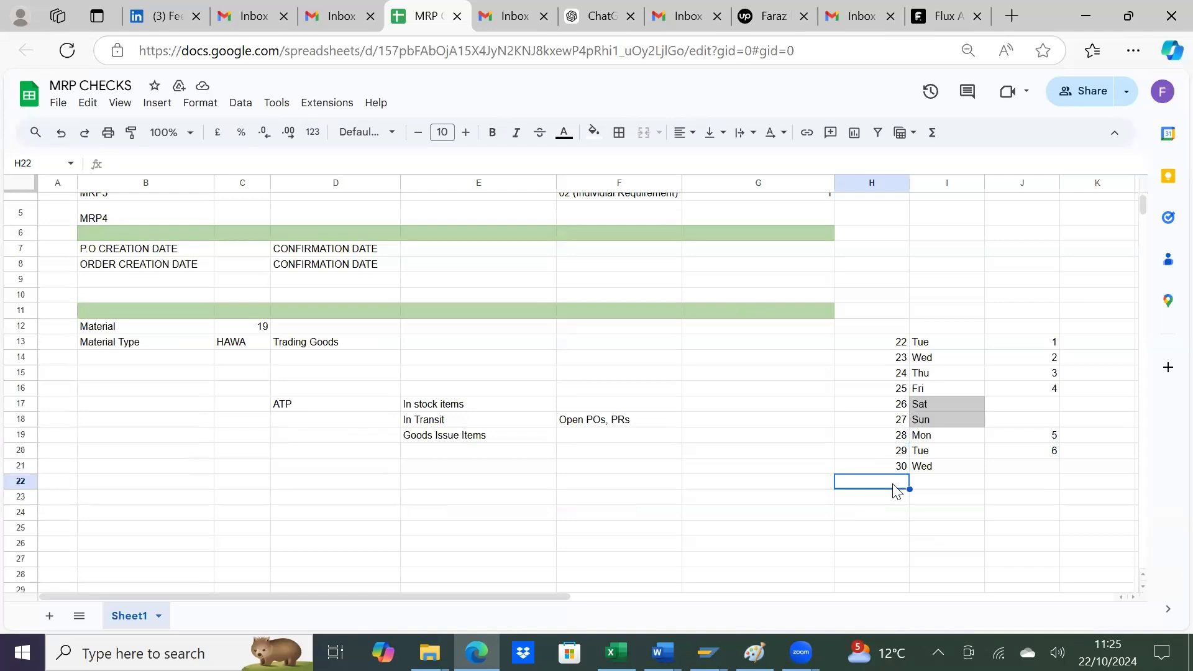
pyautogui.write('31')
pyautogui.press('Return')
pyautogui.write('1')
pyautogui.press('Return')
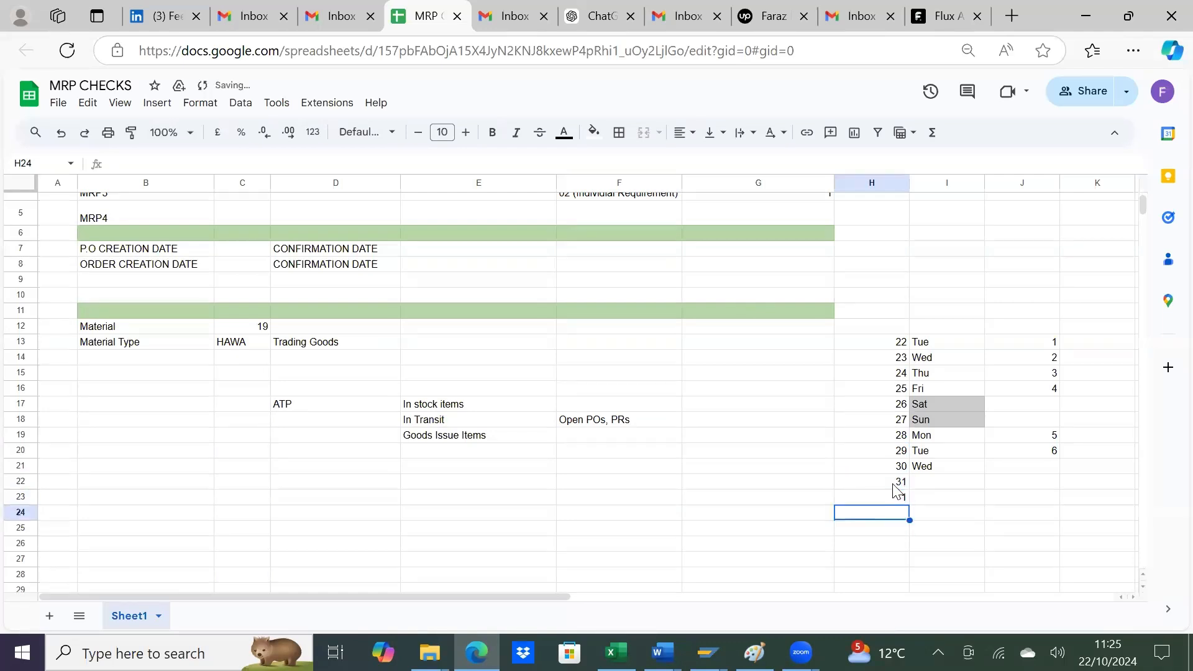
pyautogui.write('2')
pyautogui.press('Return')
pyautogui.write('3')
pyautogui.press('Return')
pyautogui.write('4')
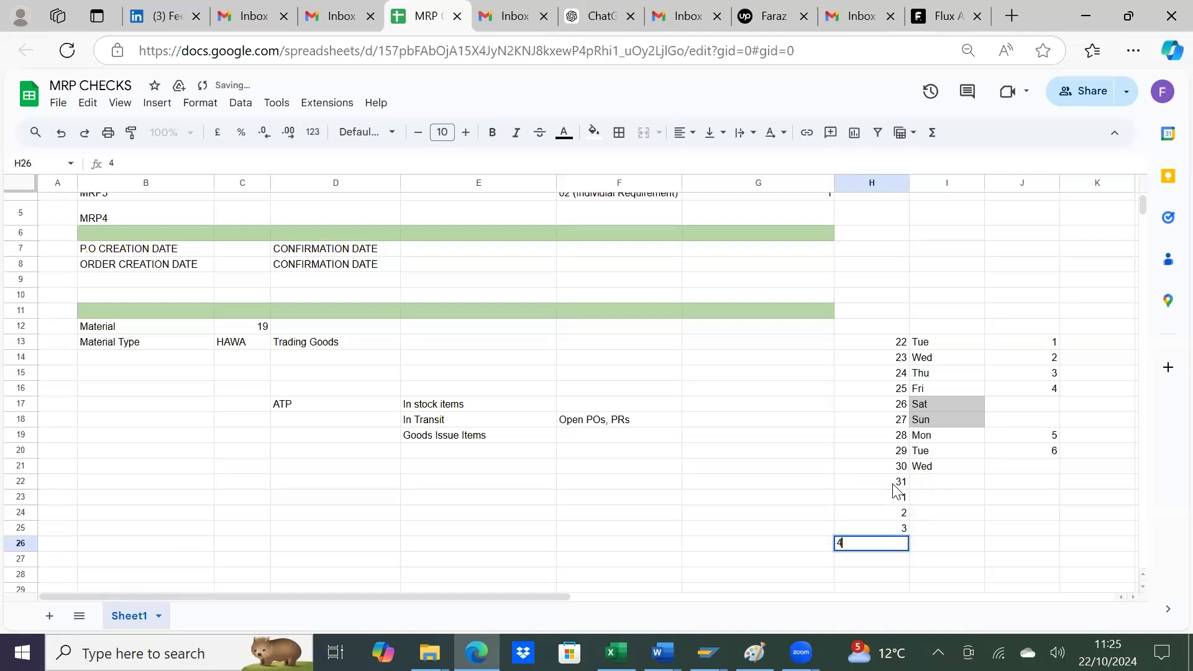
pyautogui.press('Return')
# Step: Fill the weekday names down to Mon in I26 and shade the Sat and Sun cells I24:I25 gray
pyautogui.moveTo(949, 451); pyautogui.dragTo(950, 533)
pyautogui.click(963, 533)
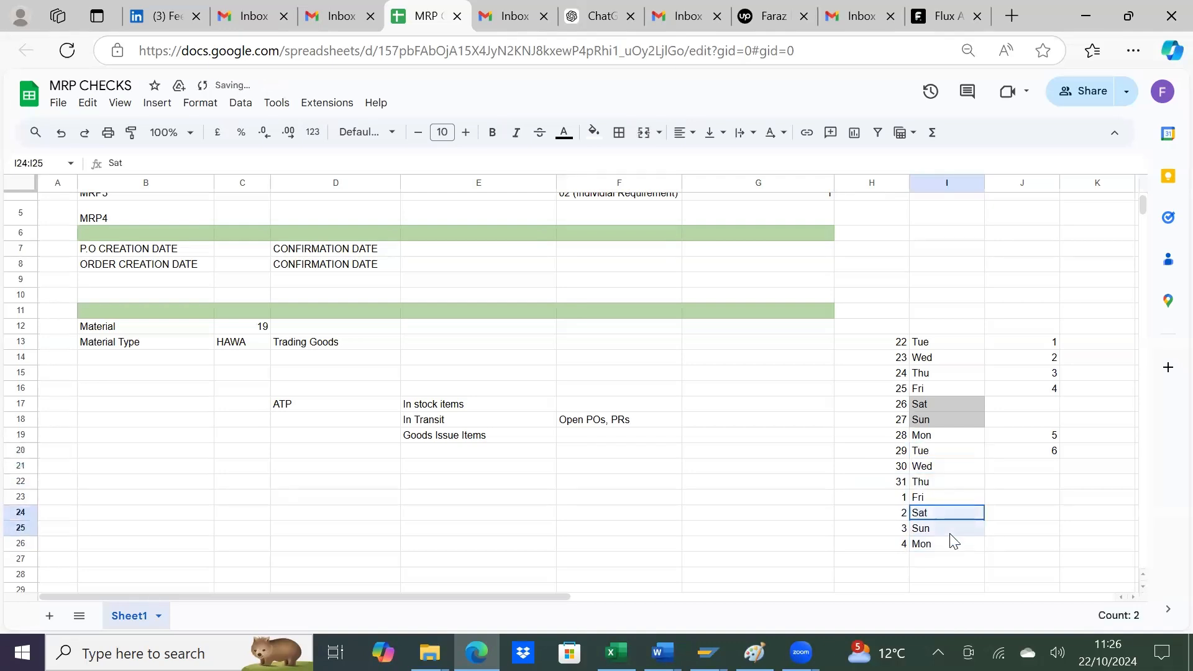
pyautogui.click(594, 132)
pyautogui.click(639, 184)
# Step: Number the working days after the 29th as 1 to 3 in J21:J23 and 4 in J26, skipping the weekend rows
pyautogui.click(882, 451)
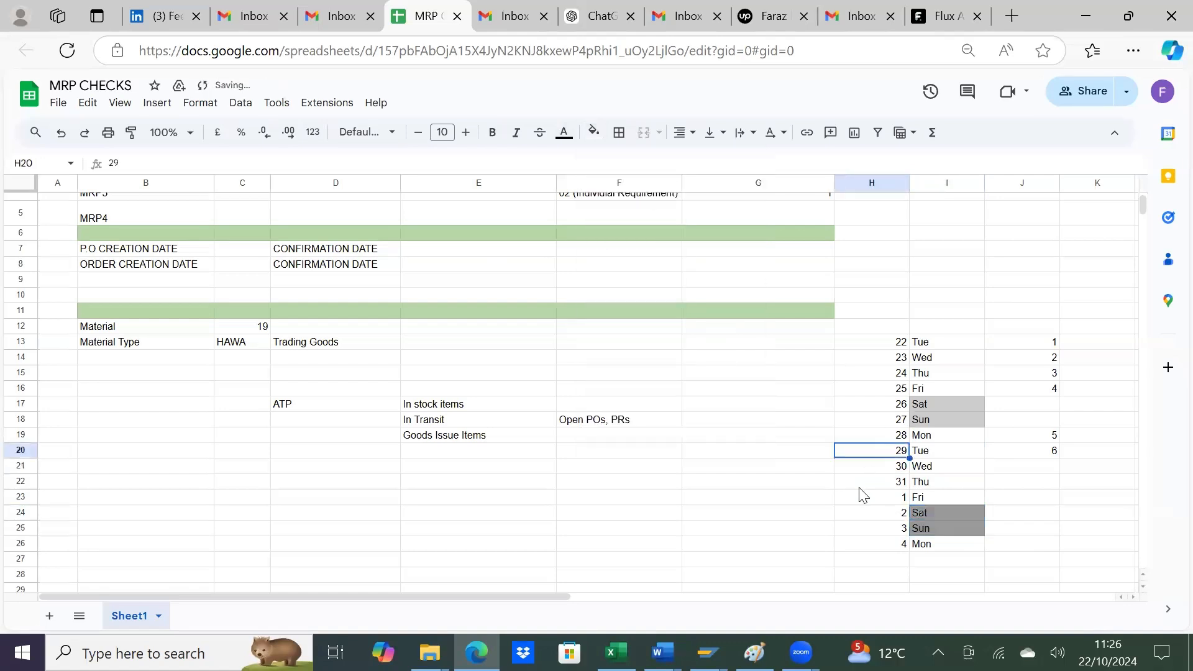
pyautogui.click(1031, 470)
pyautogui.write('1')
pyautogui.press('Return')
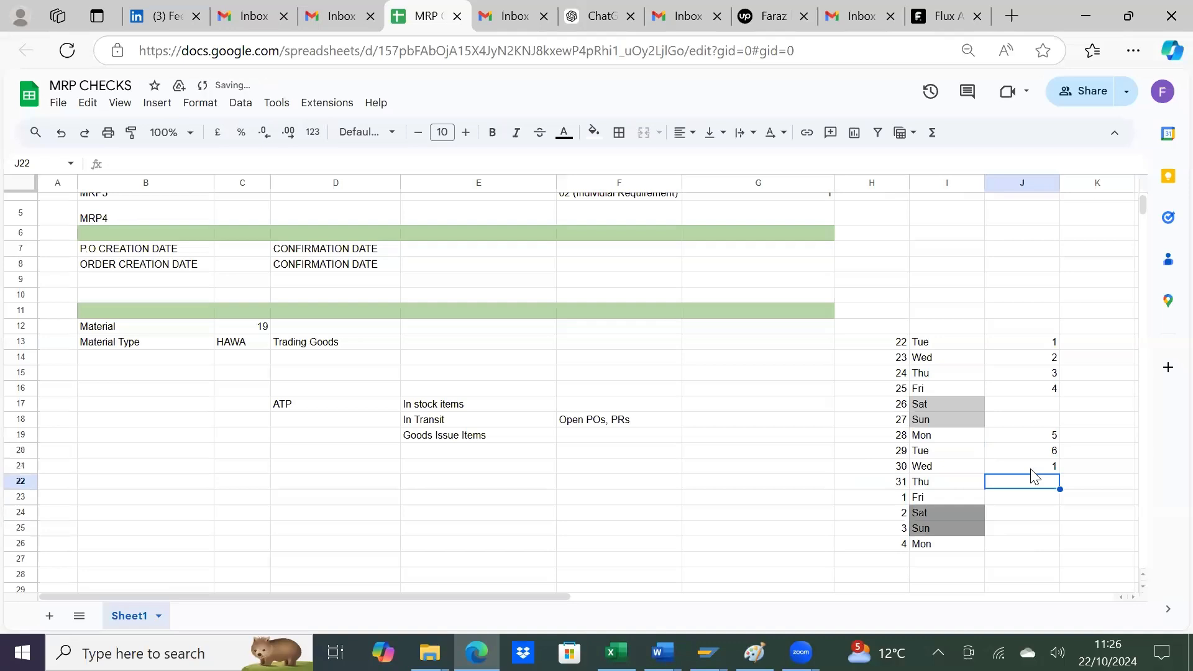
pyautogui.write('2')
pyautogui.press('Return')
pyautogui.write('3')
pyautogui.press('Return')
pyautogui.press('Down')
pyautogui.press('Down')
pyautogui.write('4')
pyautogui.press('Return')
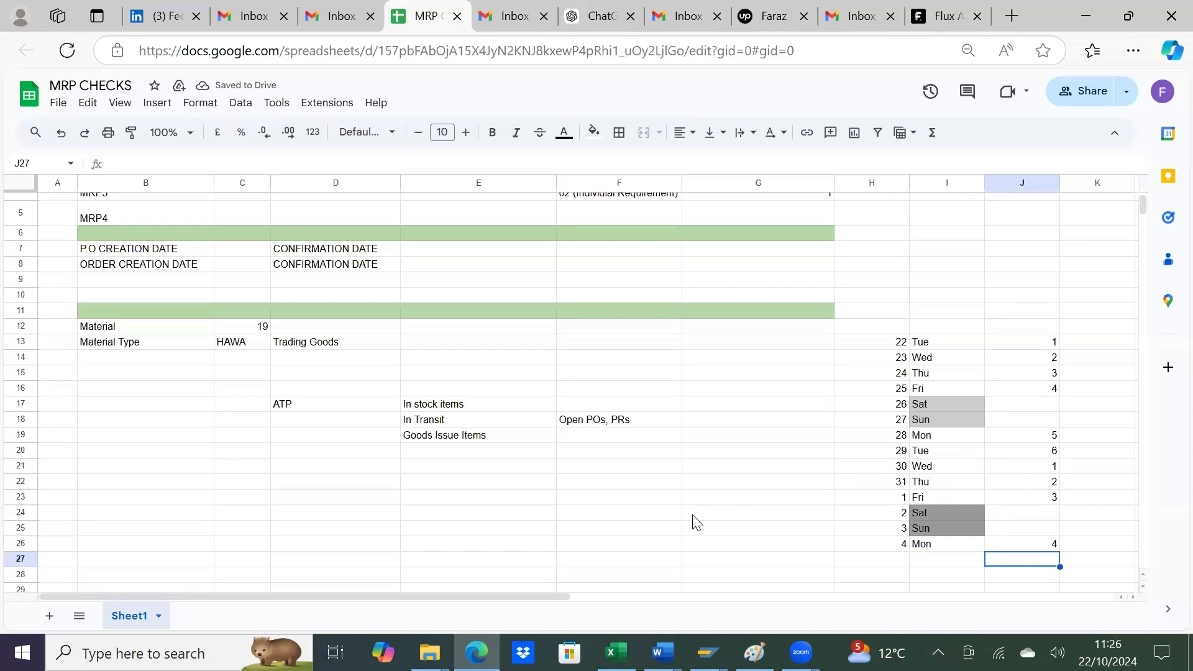
# Step: Refresh SAP's stock/requirements list and compare its receipt dates and the order's schedule lines with the working-day count in the sheet
pyautogui.hotkey('alt', 'Tab')
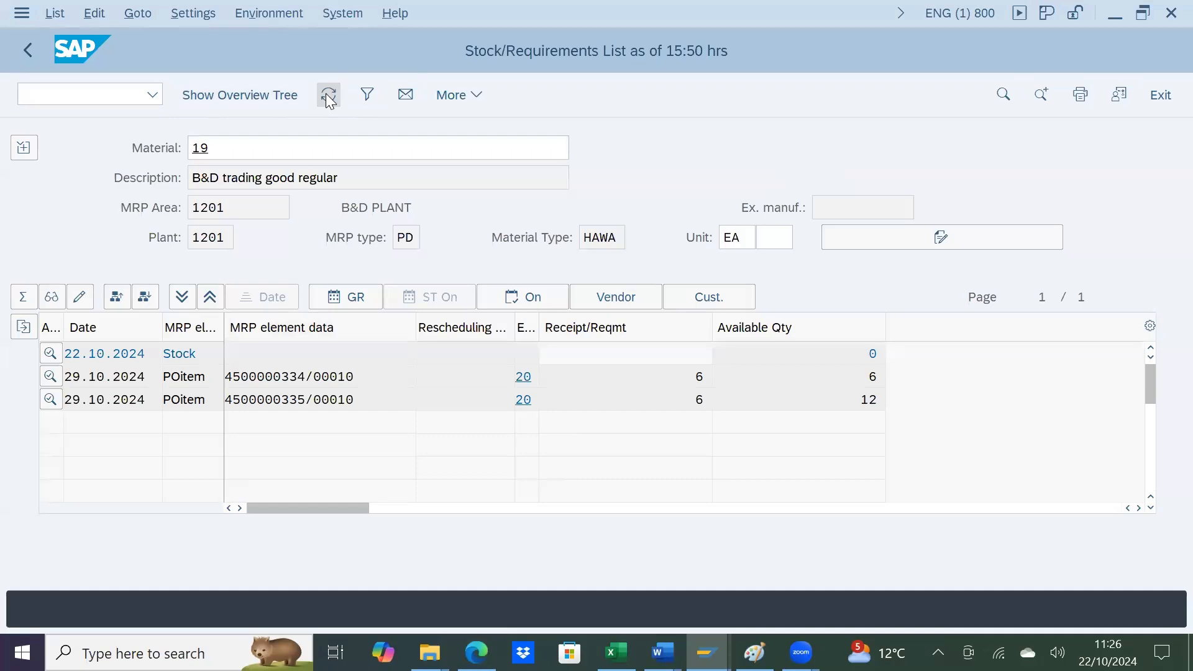
pyautogui.click(329, 99)
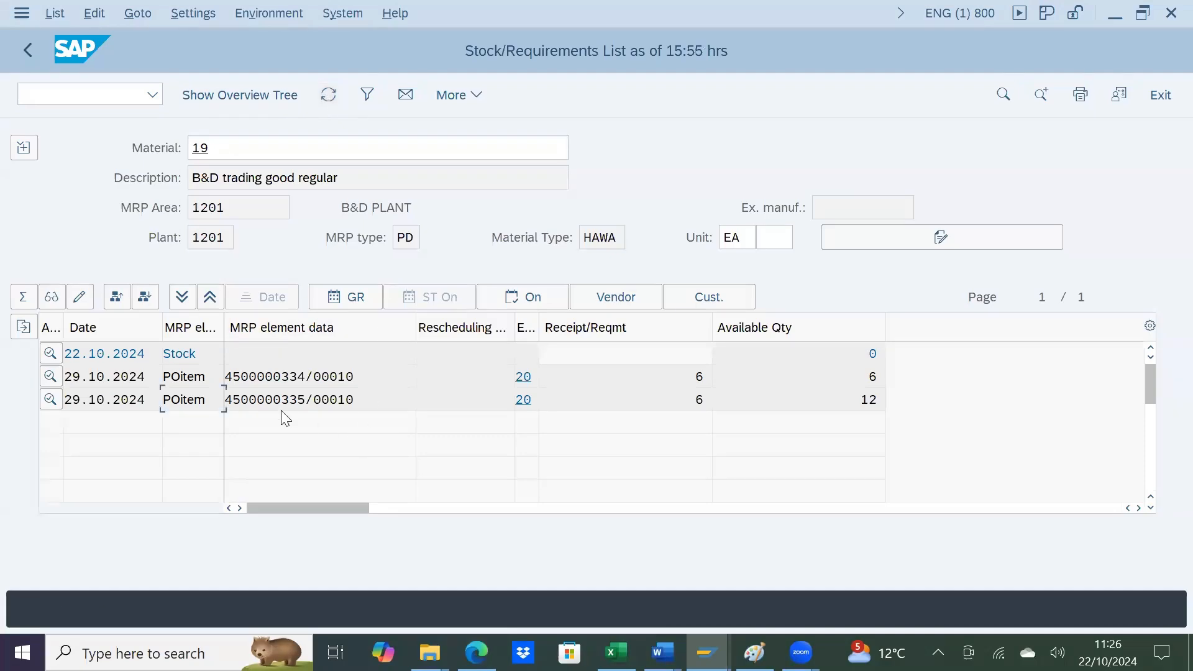
pyautogui.hotkey('alt', 'Tab')
pyautogui.hotkey('alt', 'Tab')
pyautogui.press('Tab')
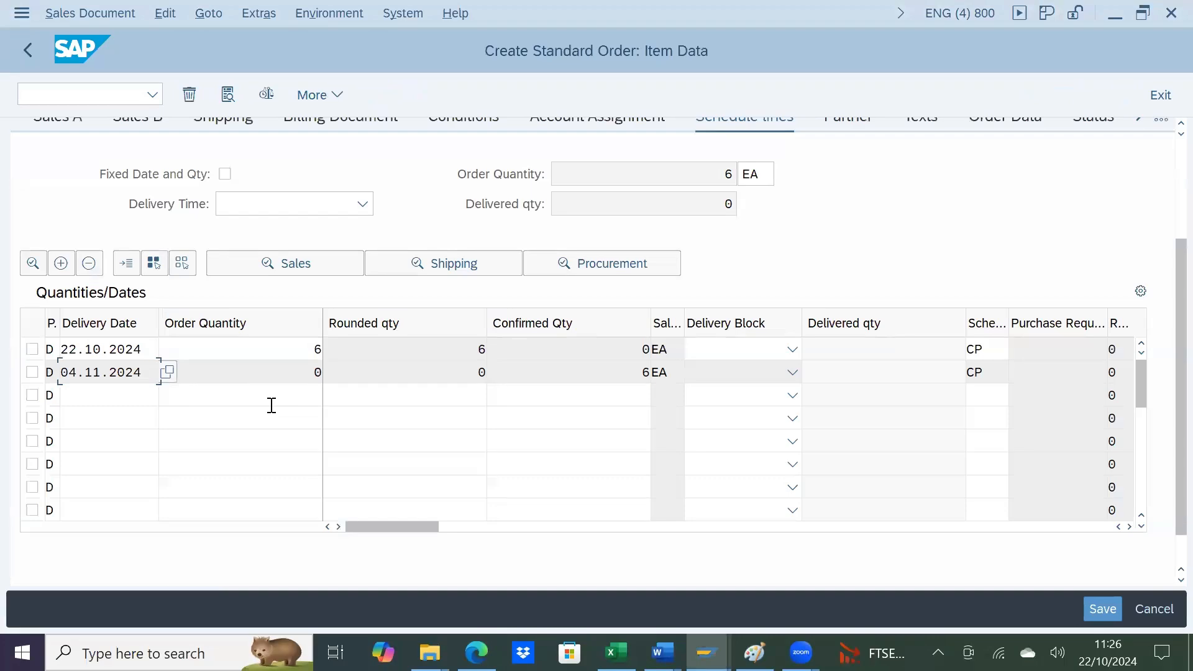
pyautogui.hotkey('alt', 'Tab')
pyautogui.hotkey('alt', 'Tab')
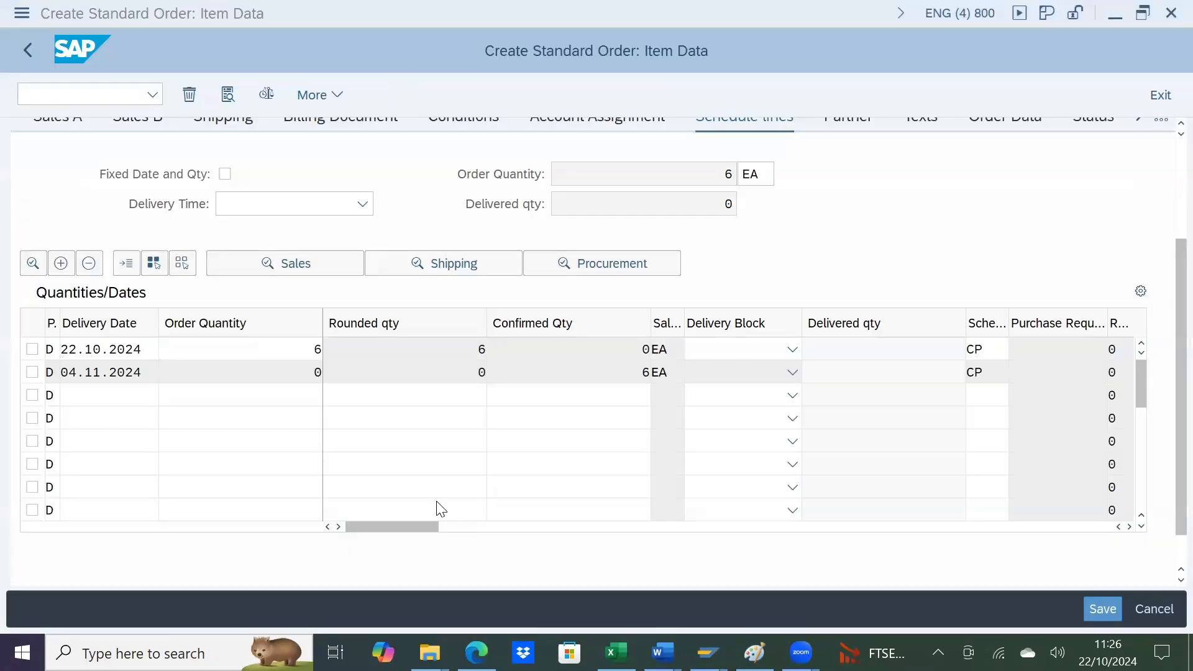
pyautogui.hotkey('alt', 'Tab')
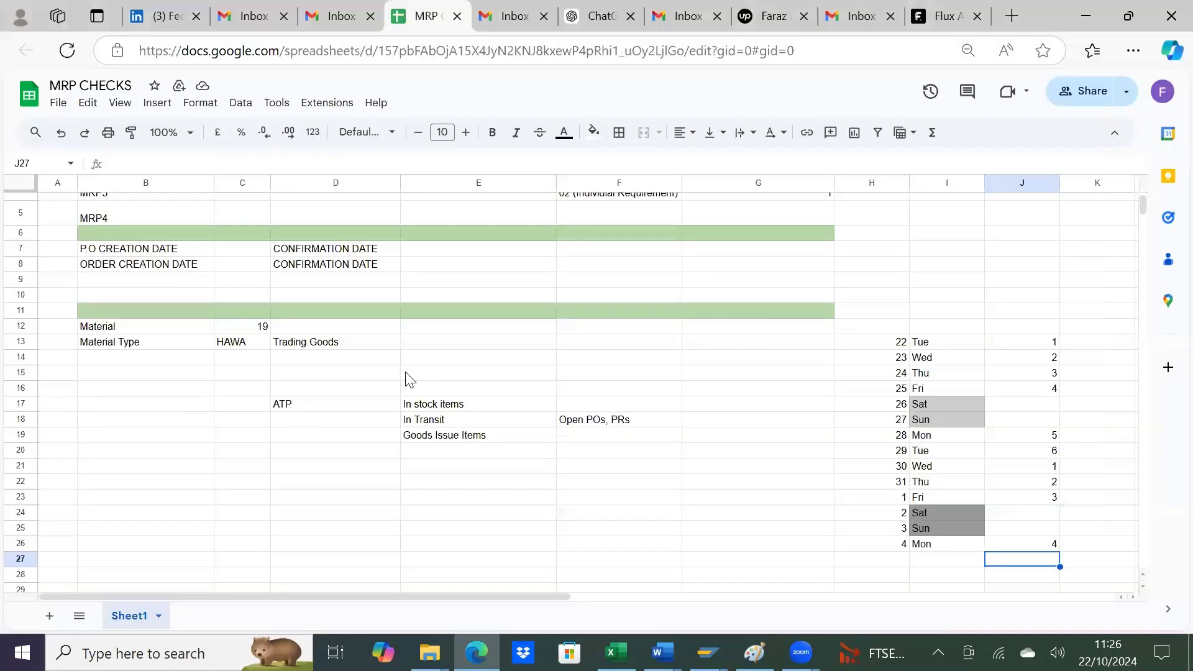
pyautogui.hotkey('alt', 'Tab')
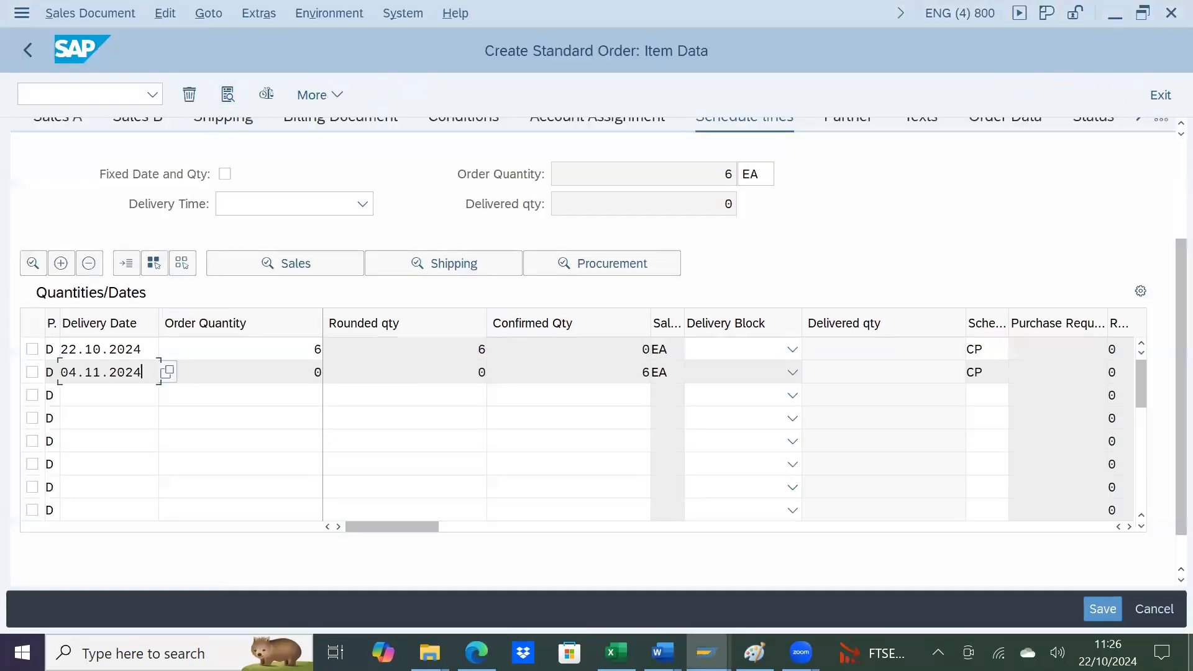
# Step: Save the standard order and refresh the stock/requirements list for material 19
pyautogui.click(1108, 606)
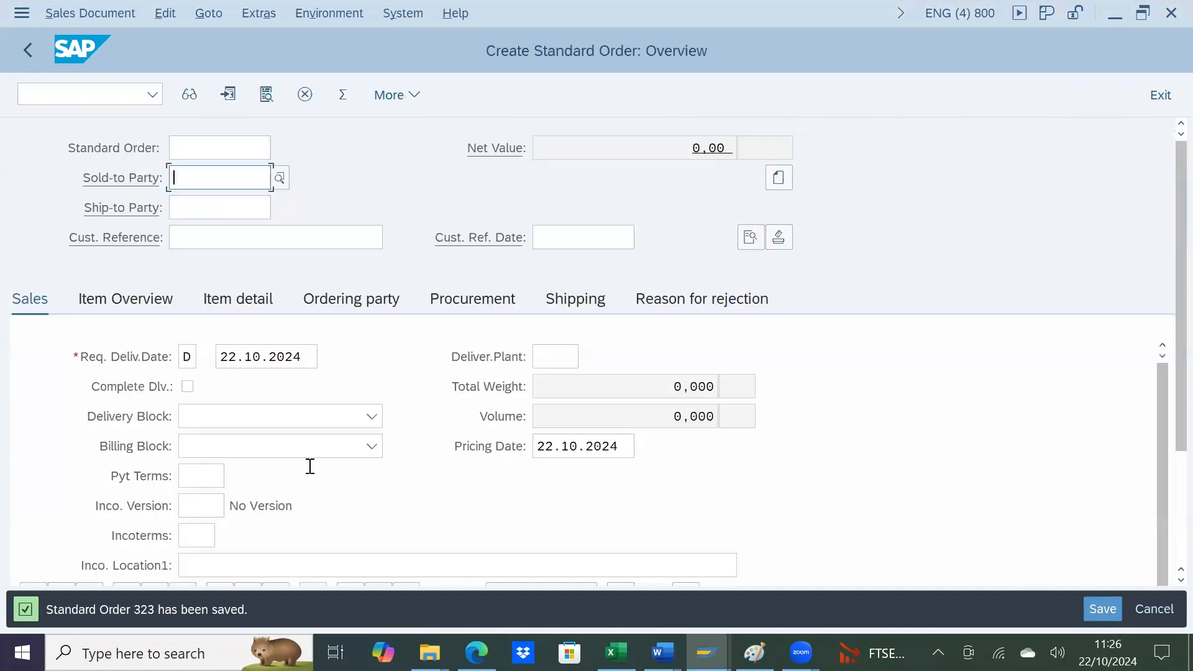
pyautogui.hotkey('alt', 'Tab')
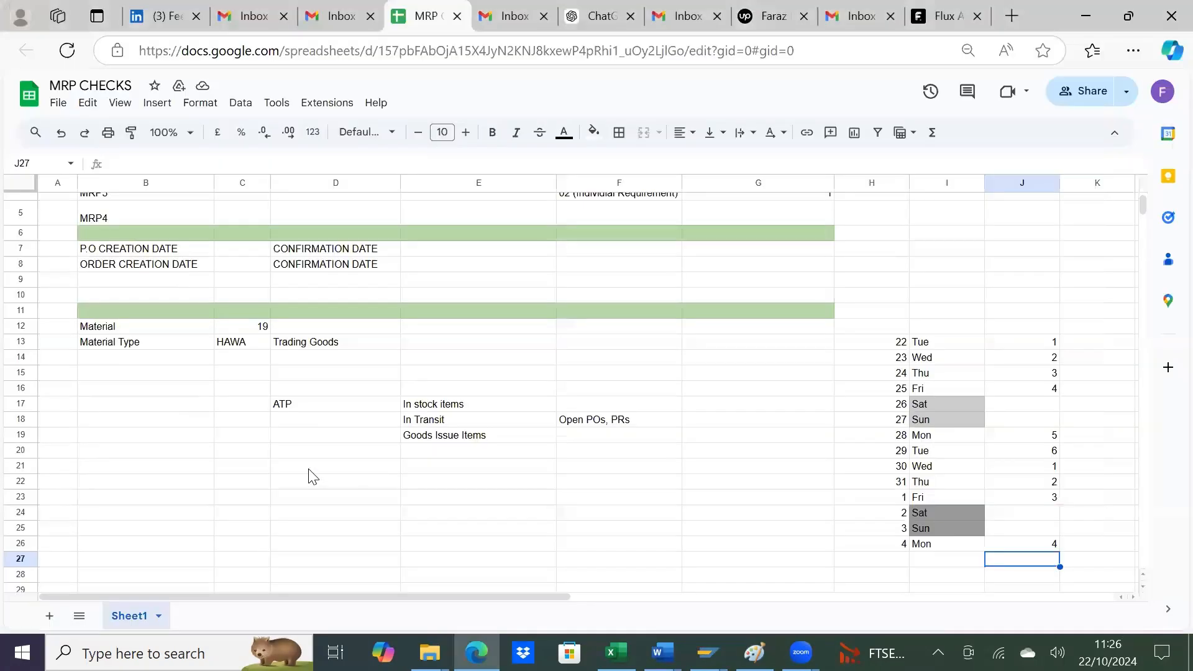
pyautogui.hotkey('alt', 'Tab')
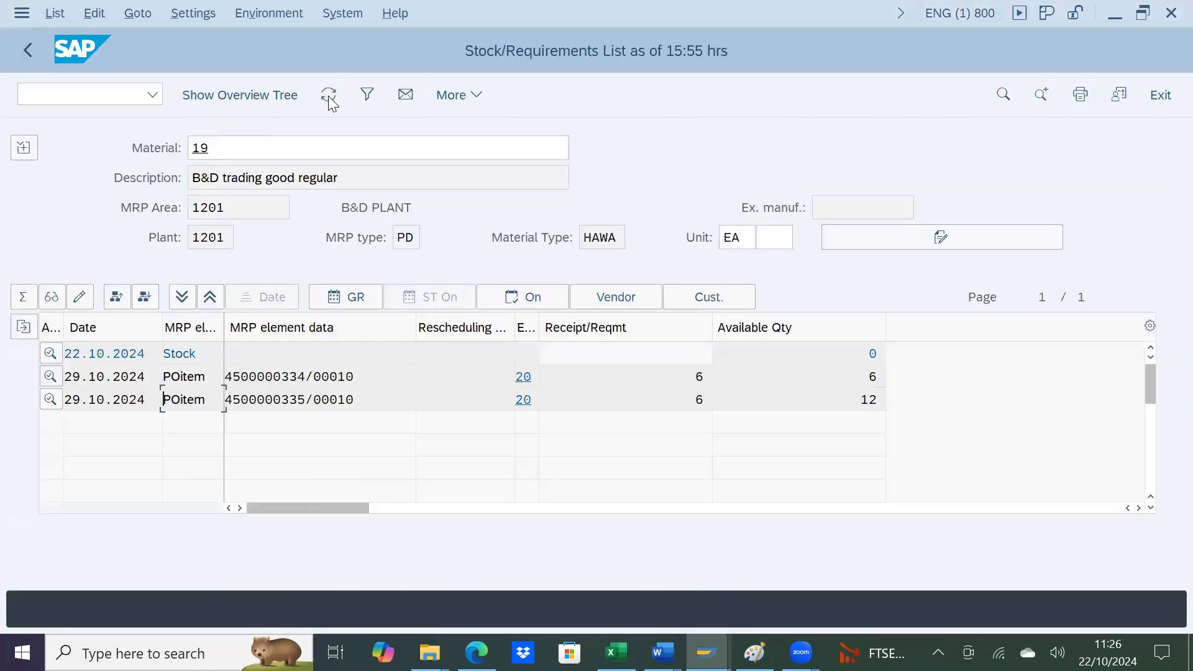
pyautogui.click(329, 97)
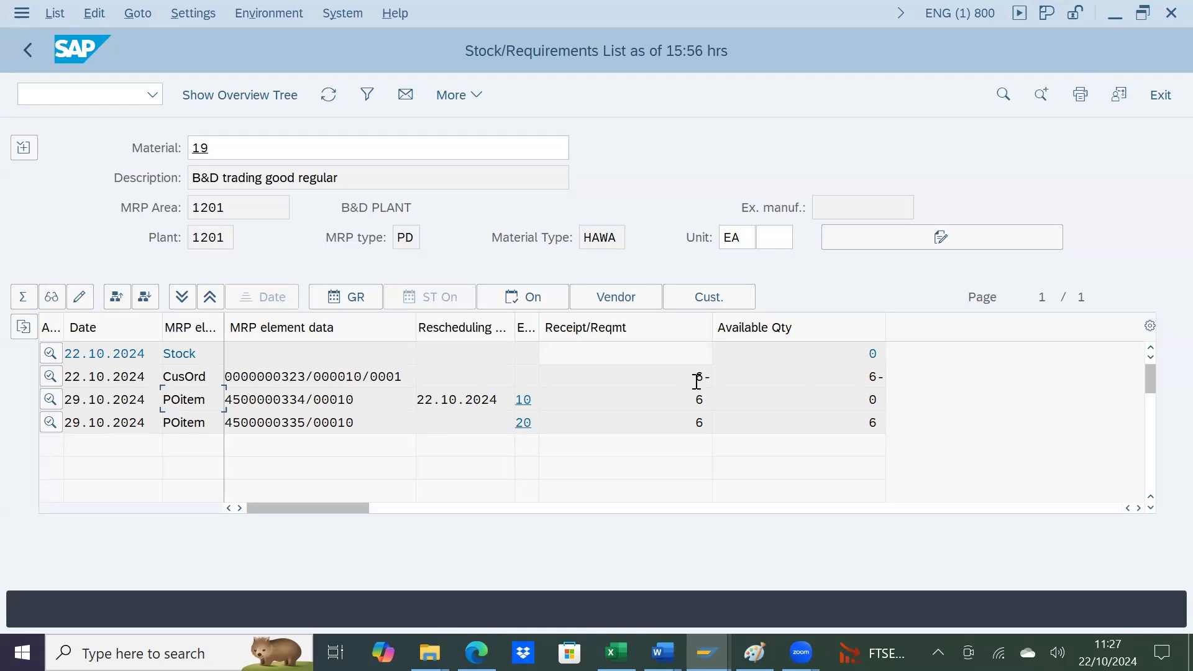
# Step: Switch to the sales order session, start transaction SPRO and display the SAP Reference IMG
pyautogui.hotkey('alt', 'Tab')
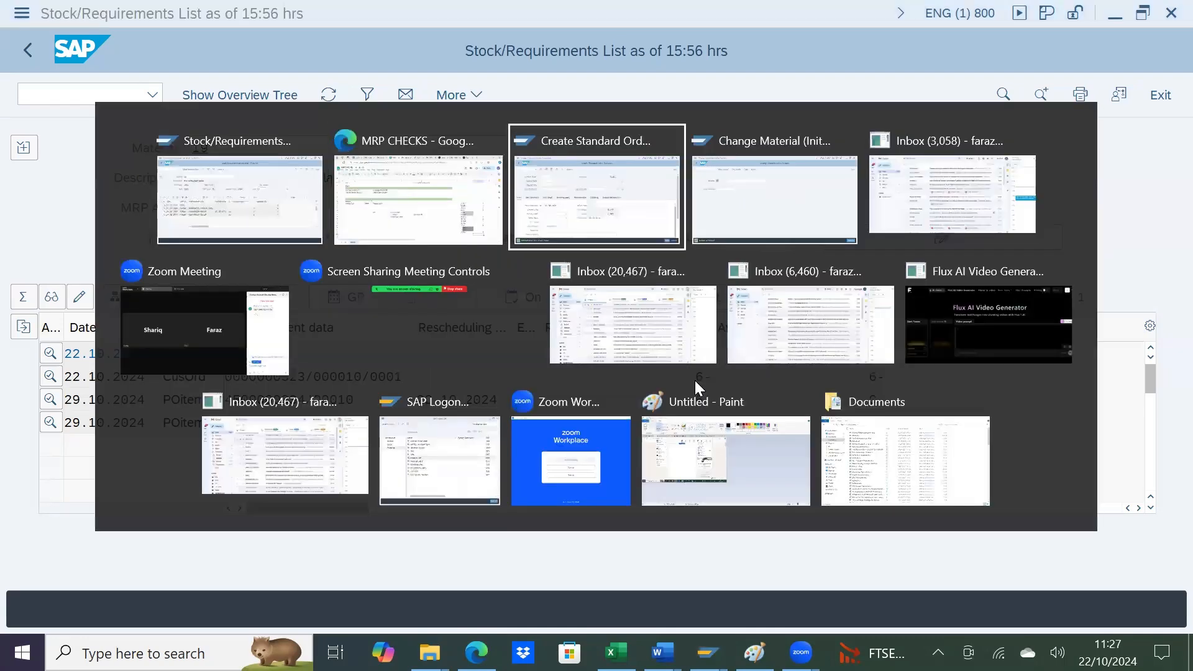
pyautogui.click(92, 89)
pyautogui.write('/nspro')
pyautogui.press('Return')
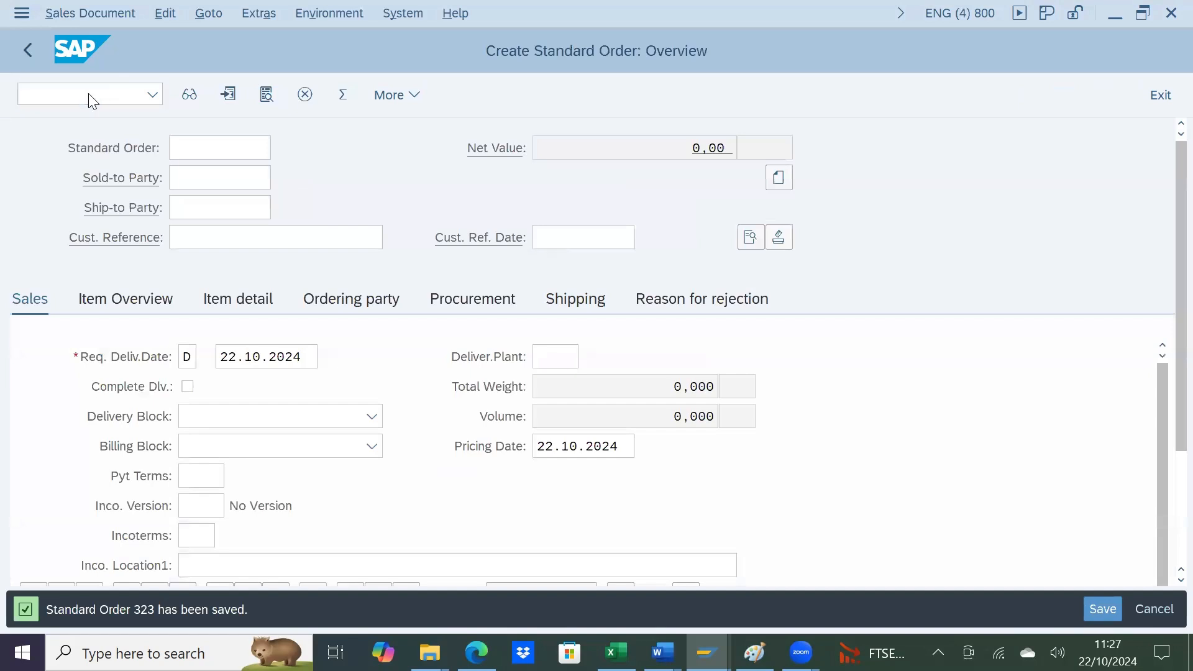
pyautogui.click(274, 92)
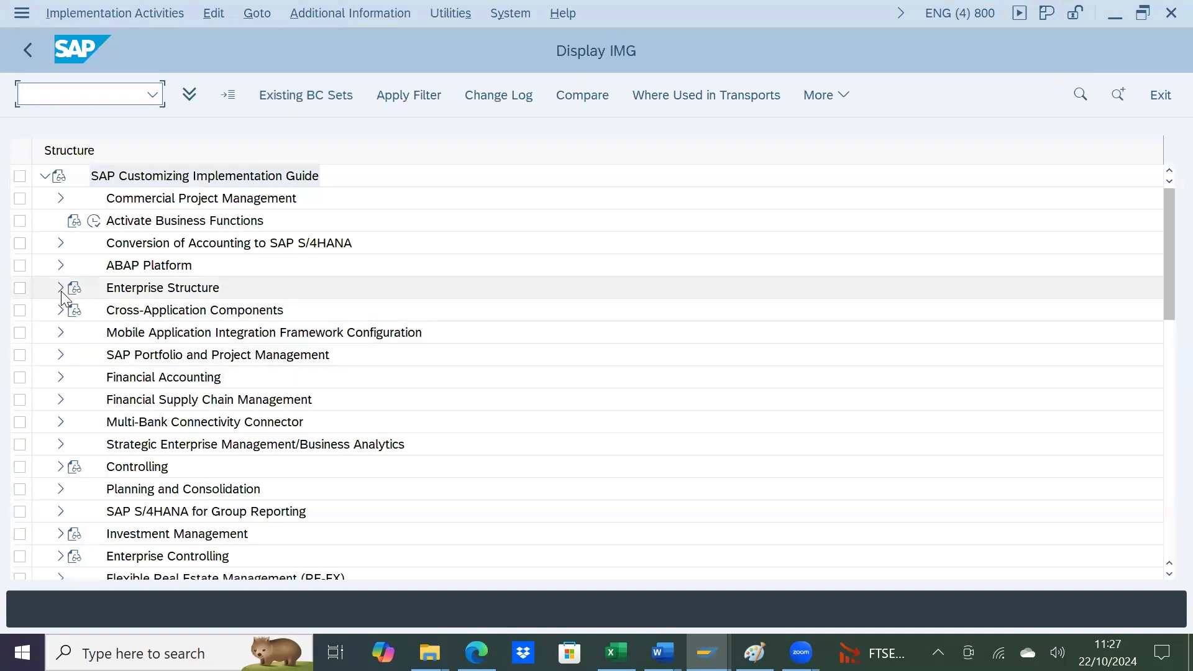
pyautogui.scroll(-2, 129, 509)
pyautogui.scroll(-4, 99, 497)
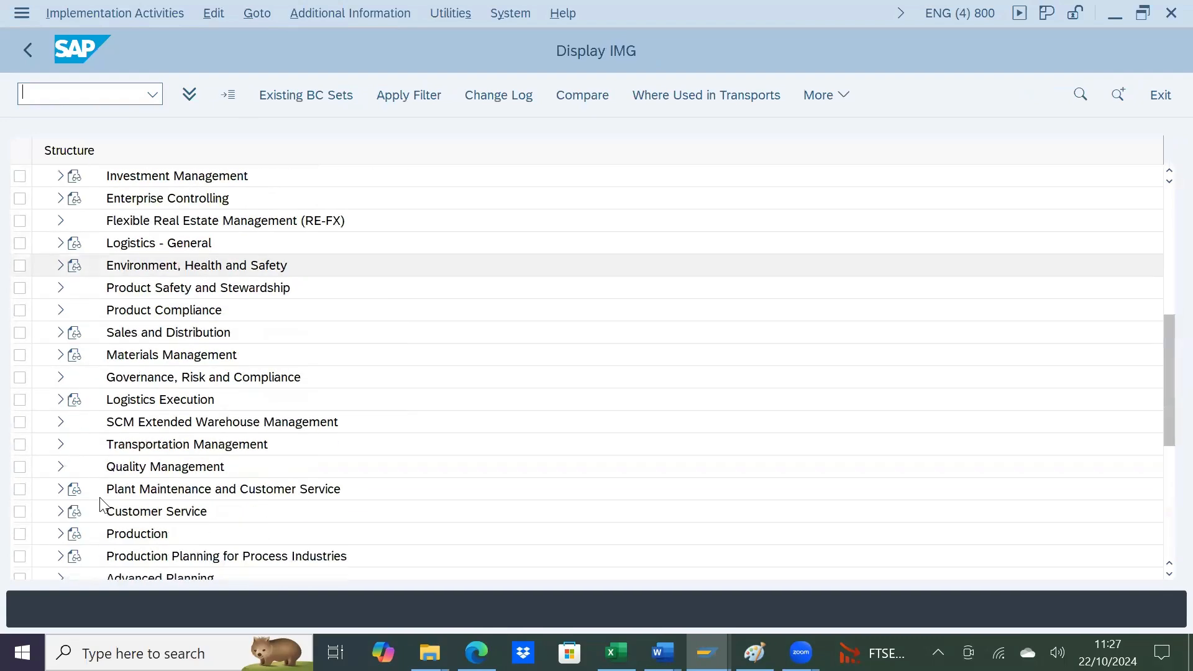
pyautogui.scroll(2, 99, 497)
pyautogui.scroll(-2, 100, 497)
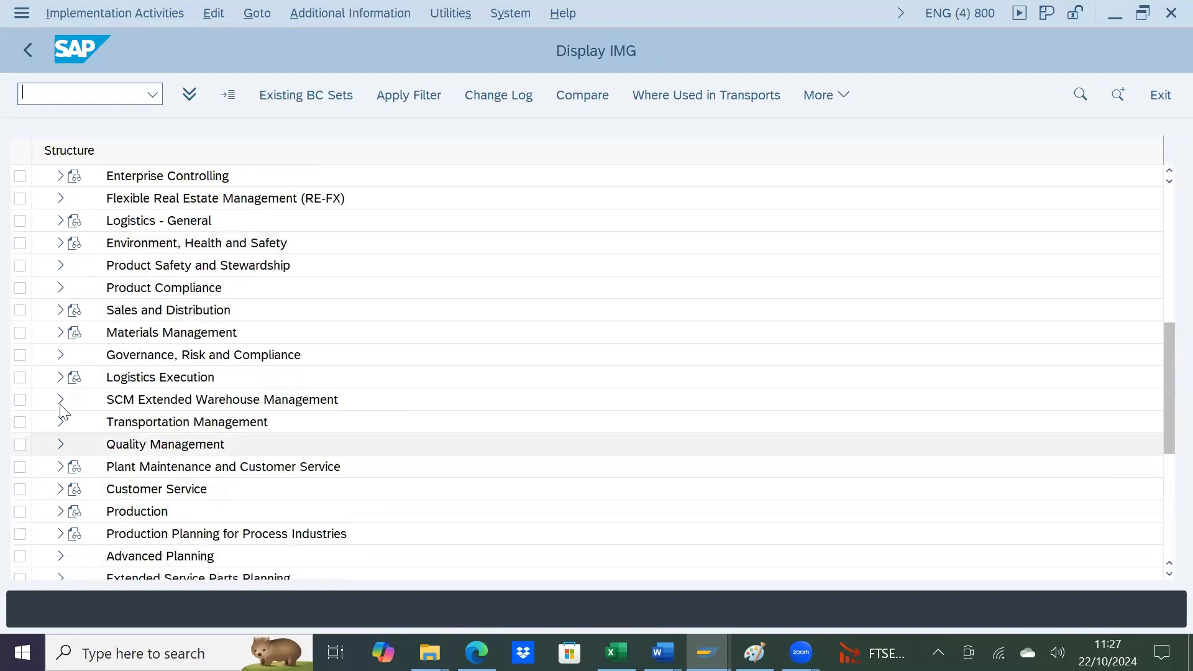
pyautogui.click(60, 377)
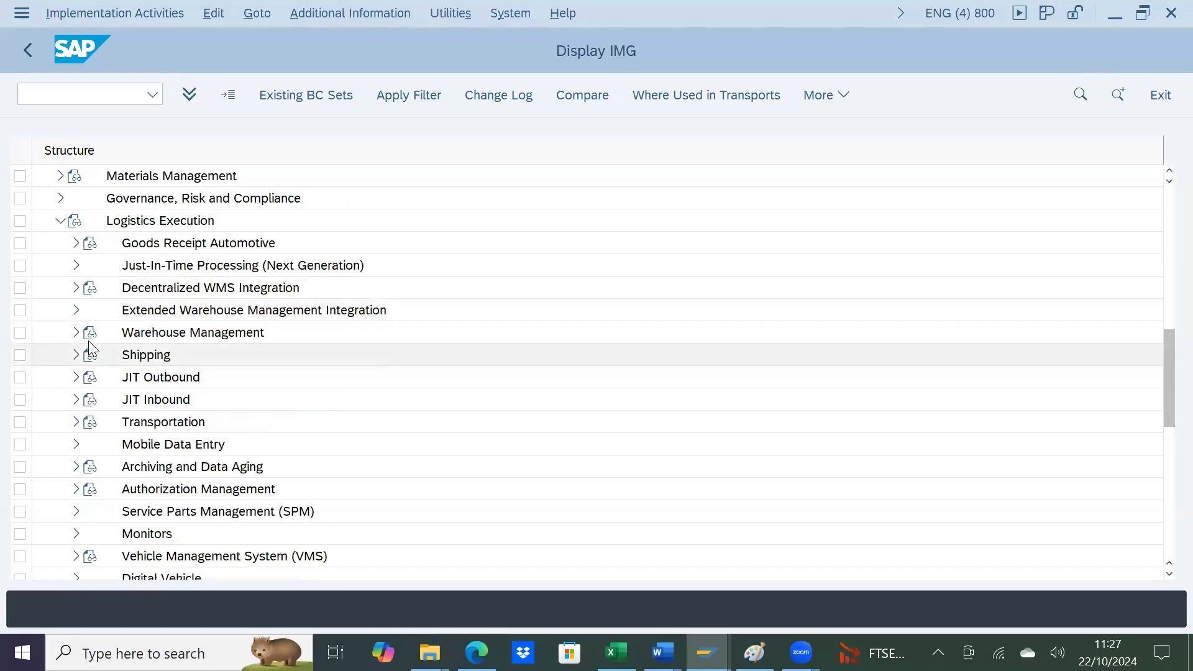
pyautogui.scroll(10, 79, 358)
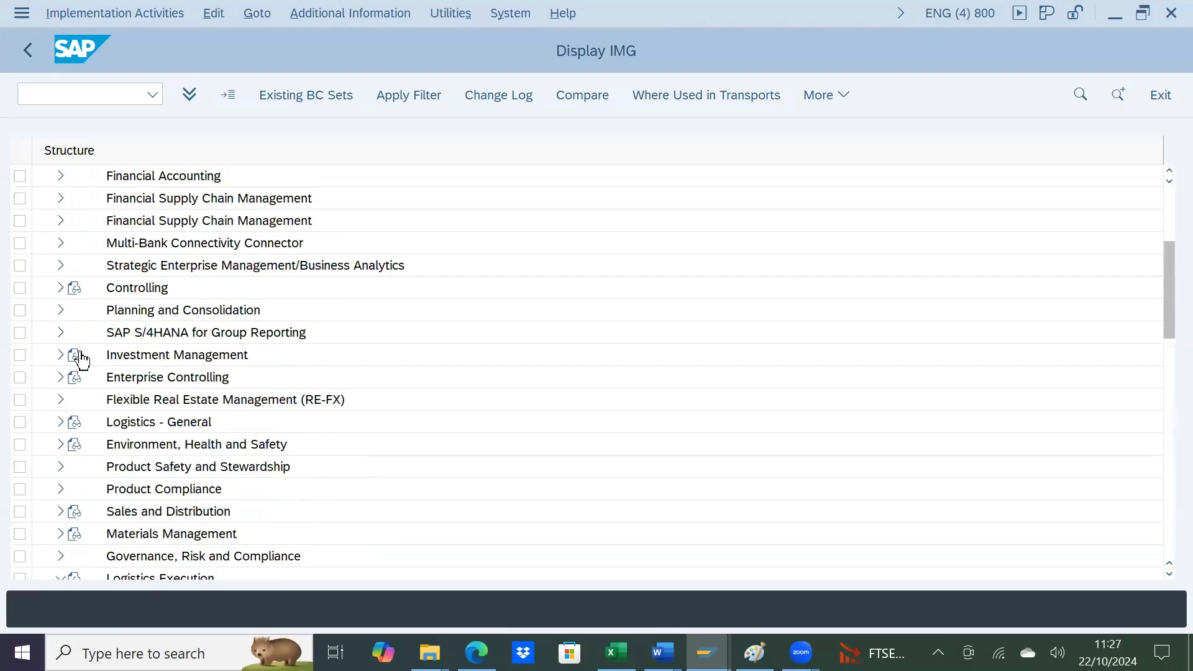
# Step: Open the Define Shipping Point activity under Enterprise Structure, Definition, Logistics Execution
pyautogui.click(60, 289)
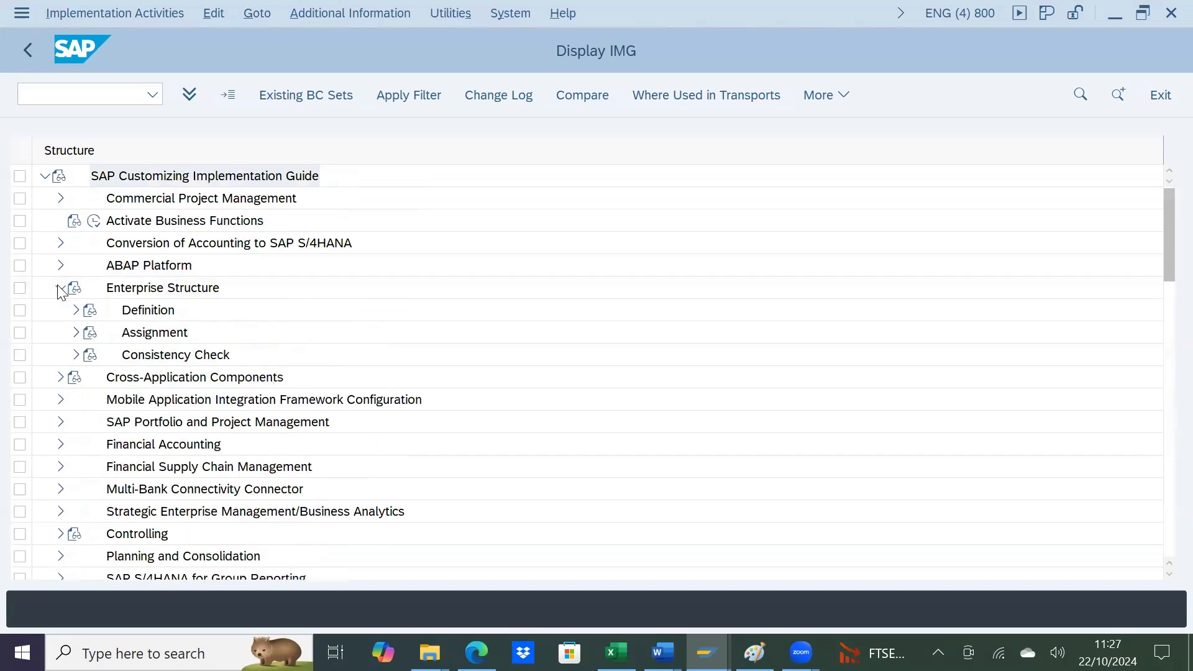
pyautogui.click(76, 311)
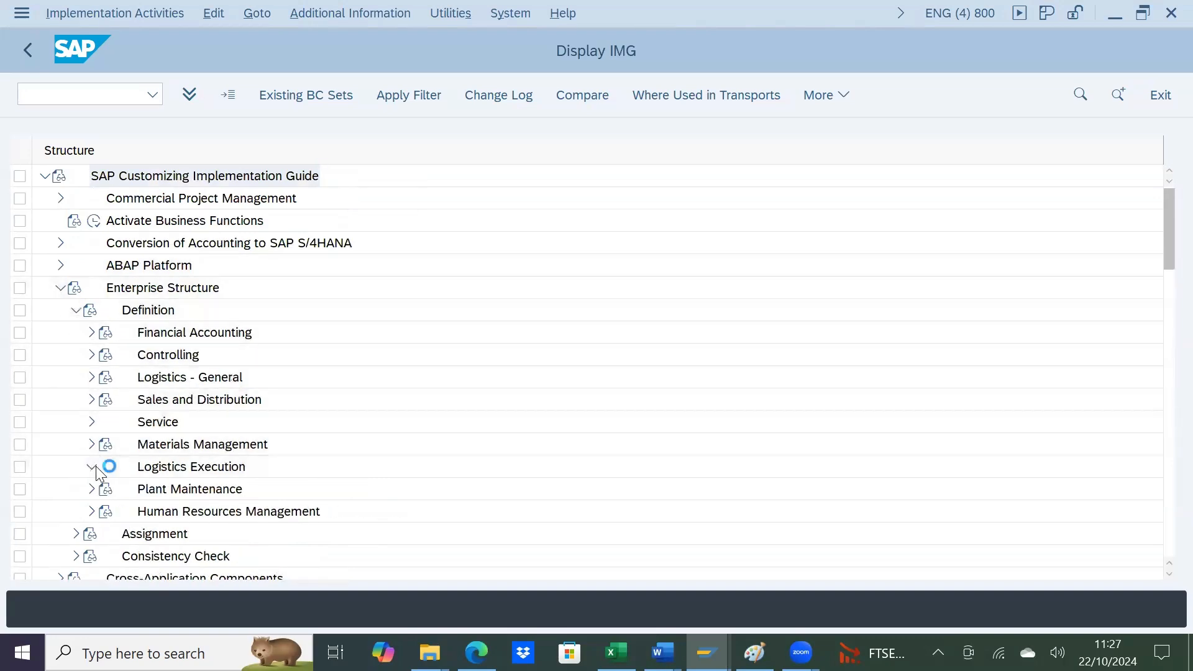
pyautogui.click(93, 467)
pyautogui.scroll(-4, 97, 471)
pyautogui.scroll(2, 98, 471)
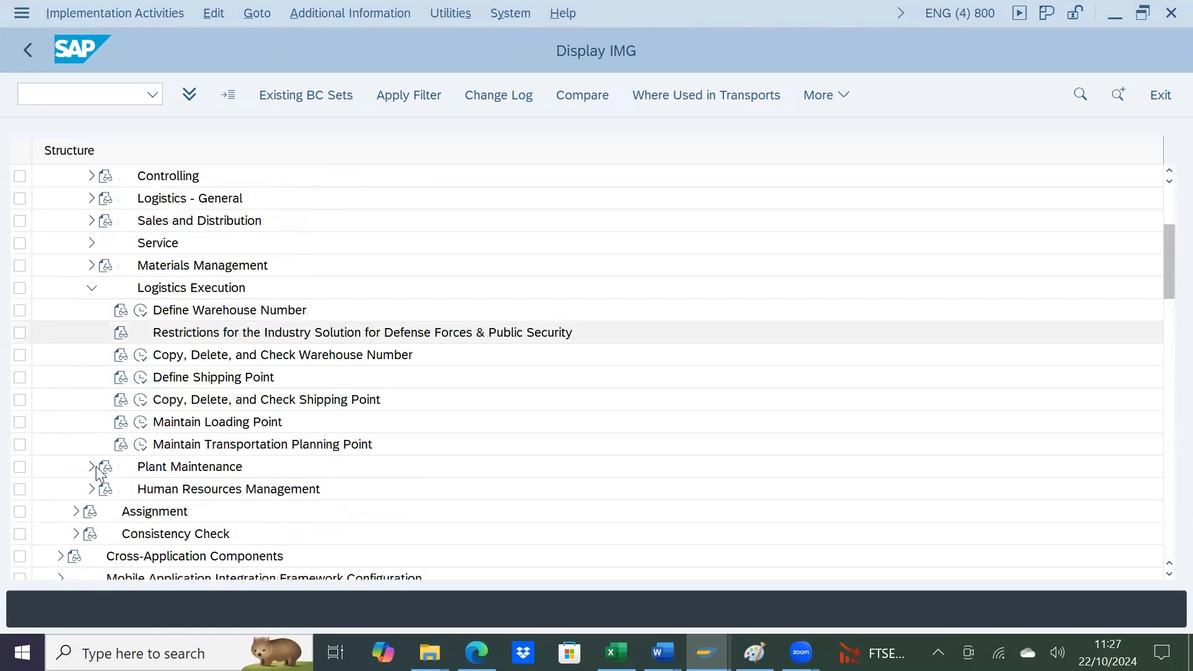
pyautogui.click(141, 401)
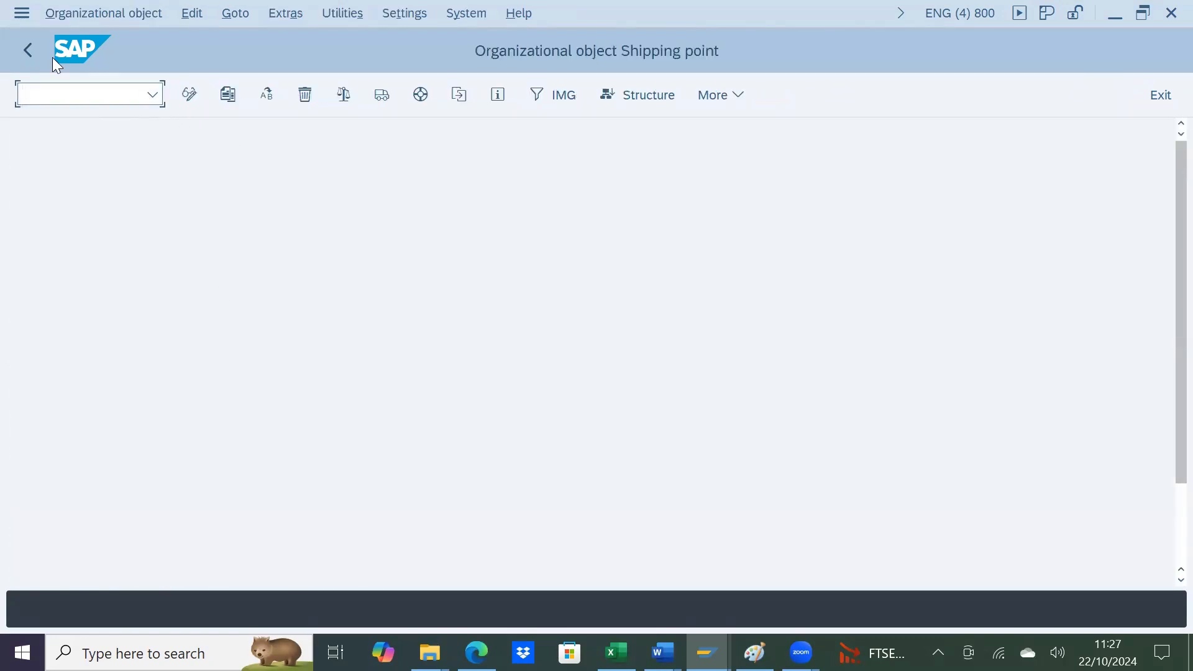
pyautogui.click(32, 51)
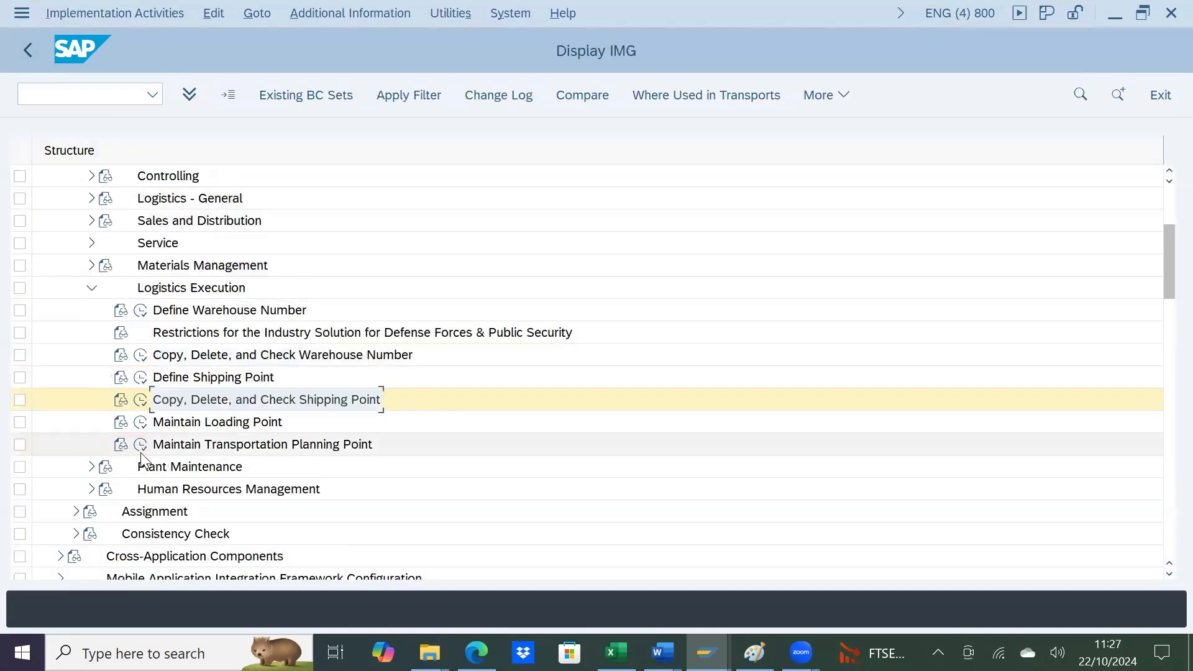
pyautogui.click(141, 376)
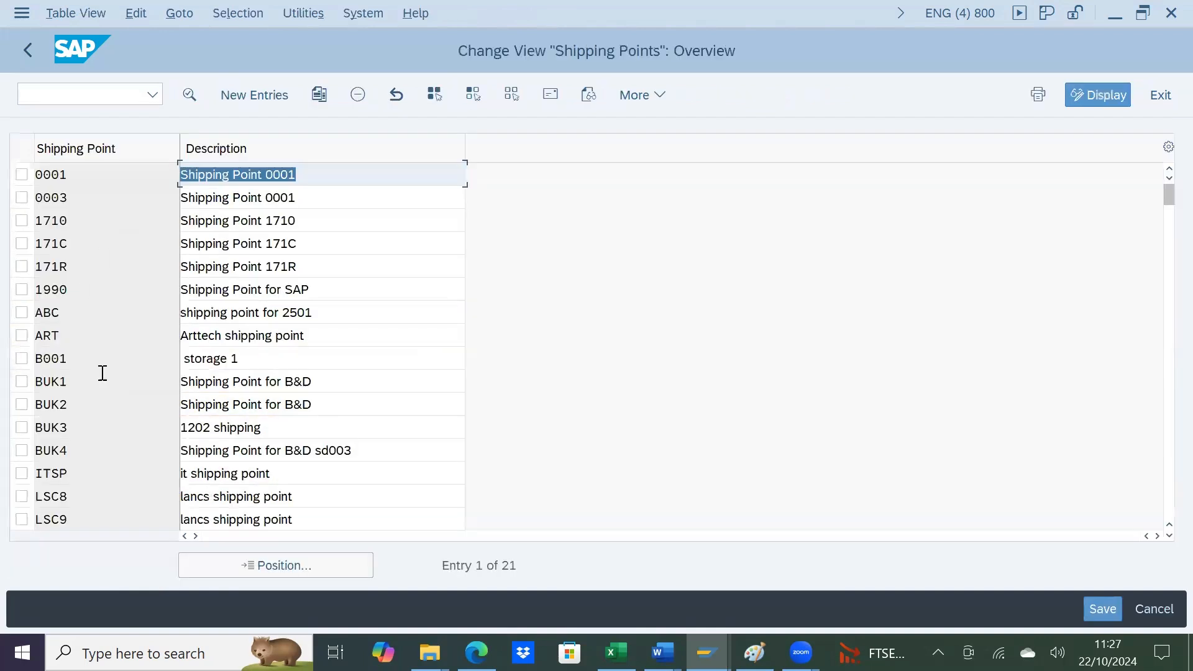
pyautogui.click(226, 568)
pyautogui.write('1201')
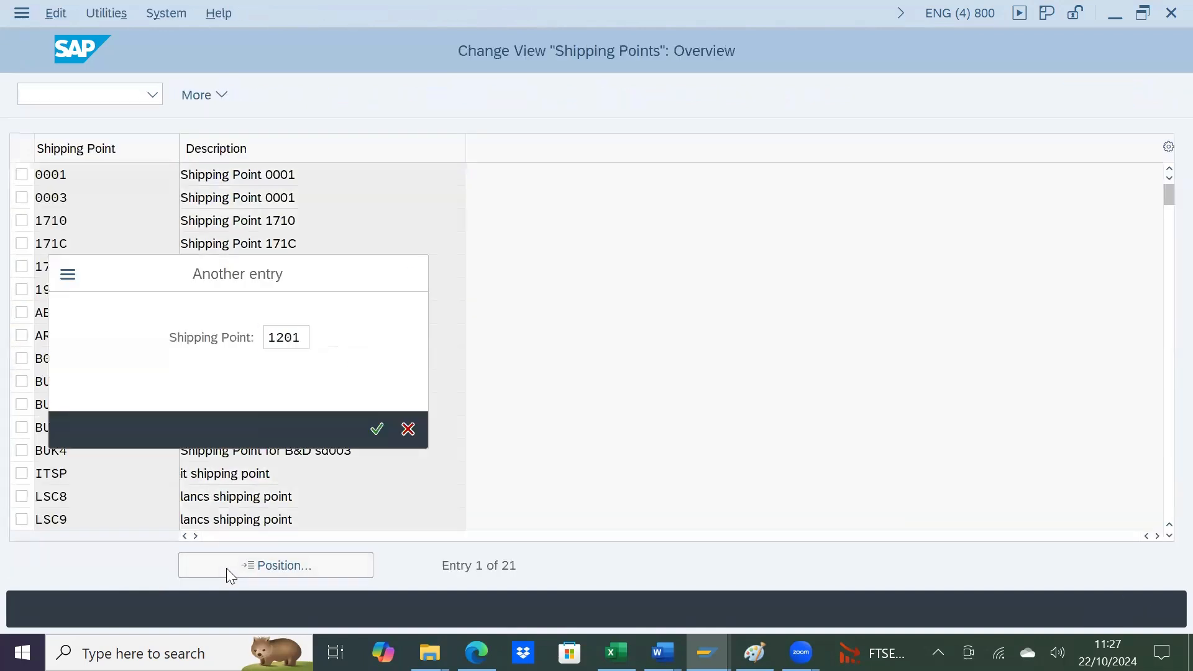
pyautogui.press('Return')
# Step: Position the list on shipping point BUK1 and open its details to examine the loading and pick/pack times
pyautogui.click(255, 572)
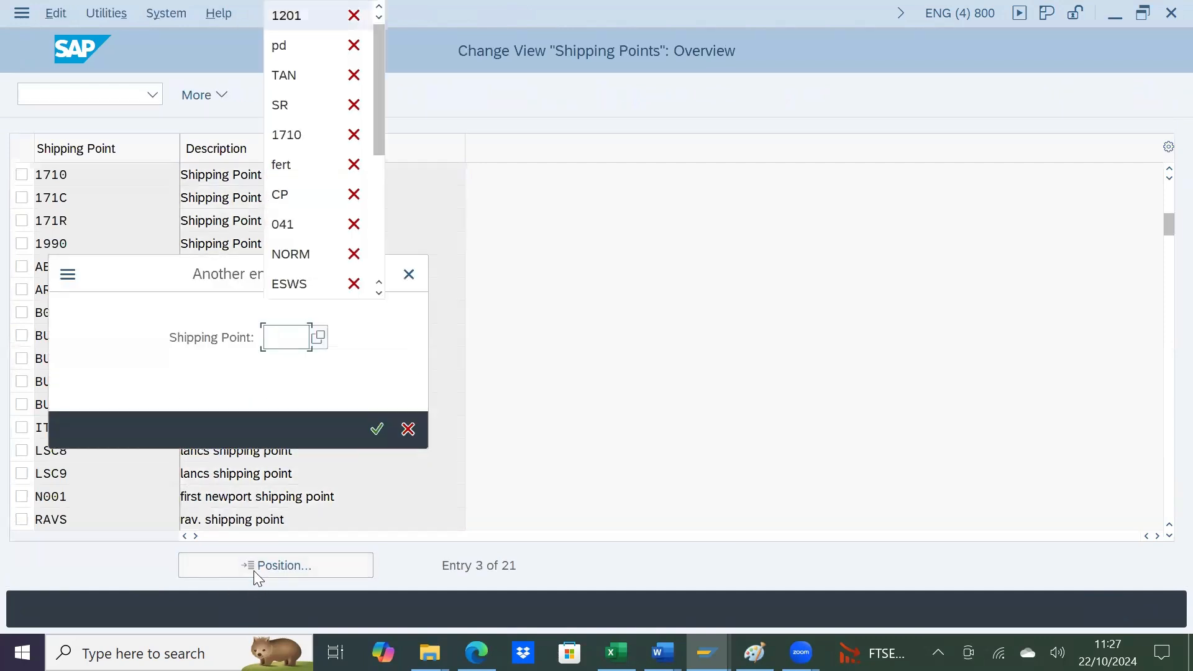
pyautogui.write('BUK1')
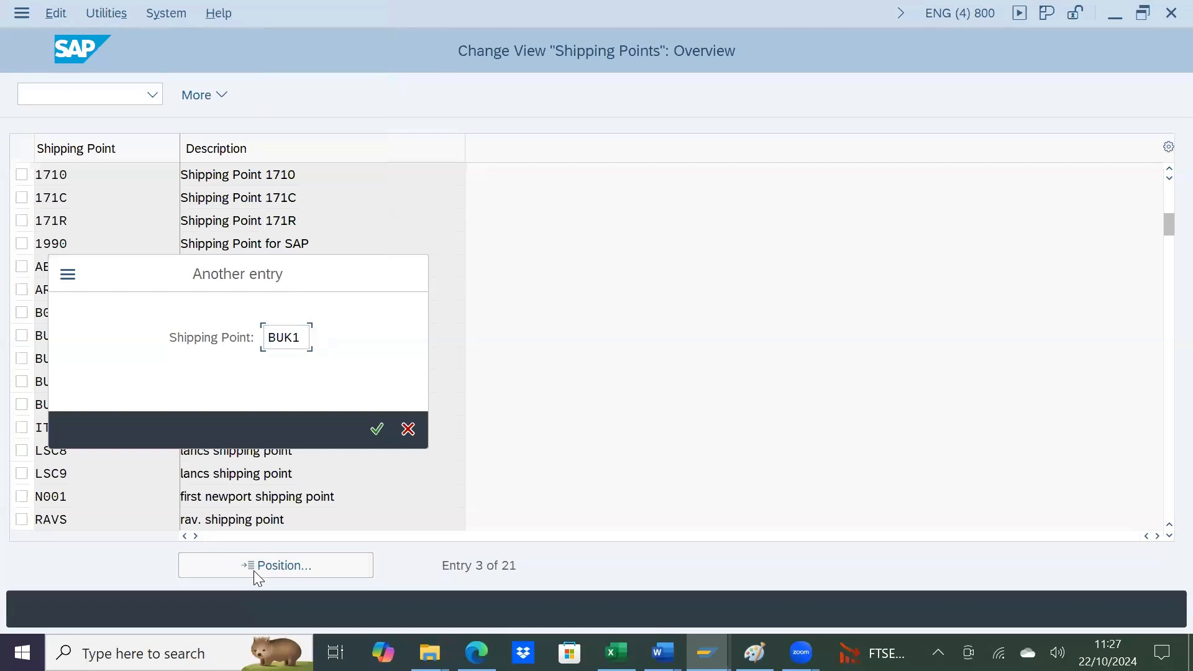
pyautogui.press('Return')
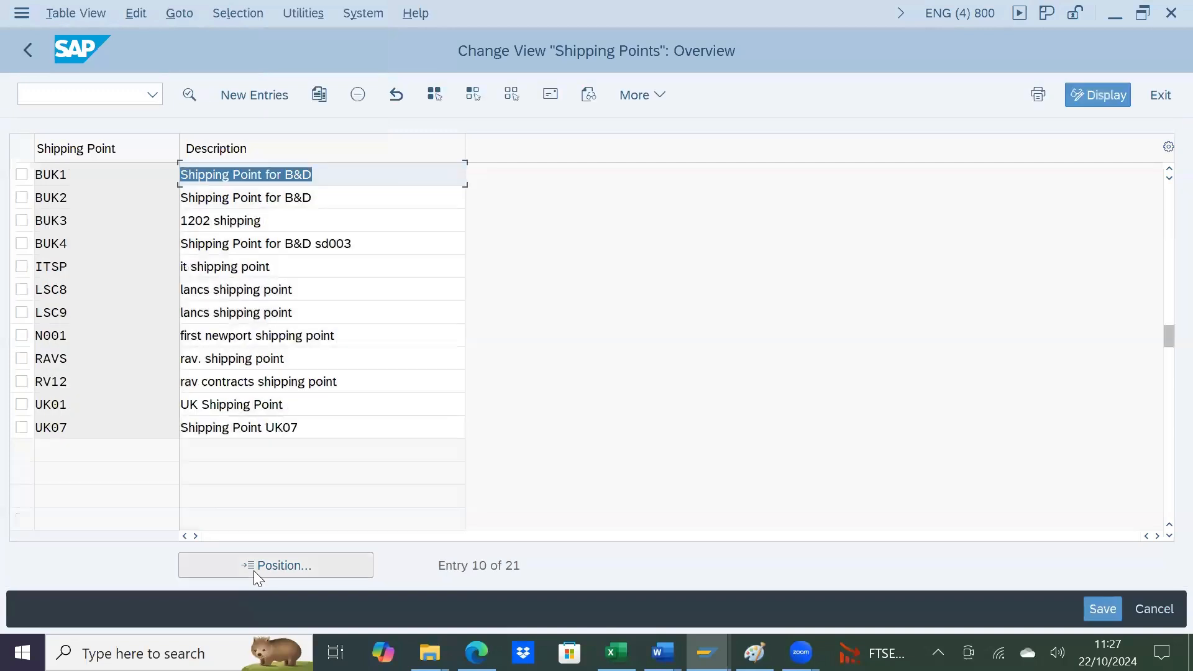
pyautogui.doubleClick(91, 175)
pyautogui.scroll(-1, 400, 347)
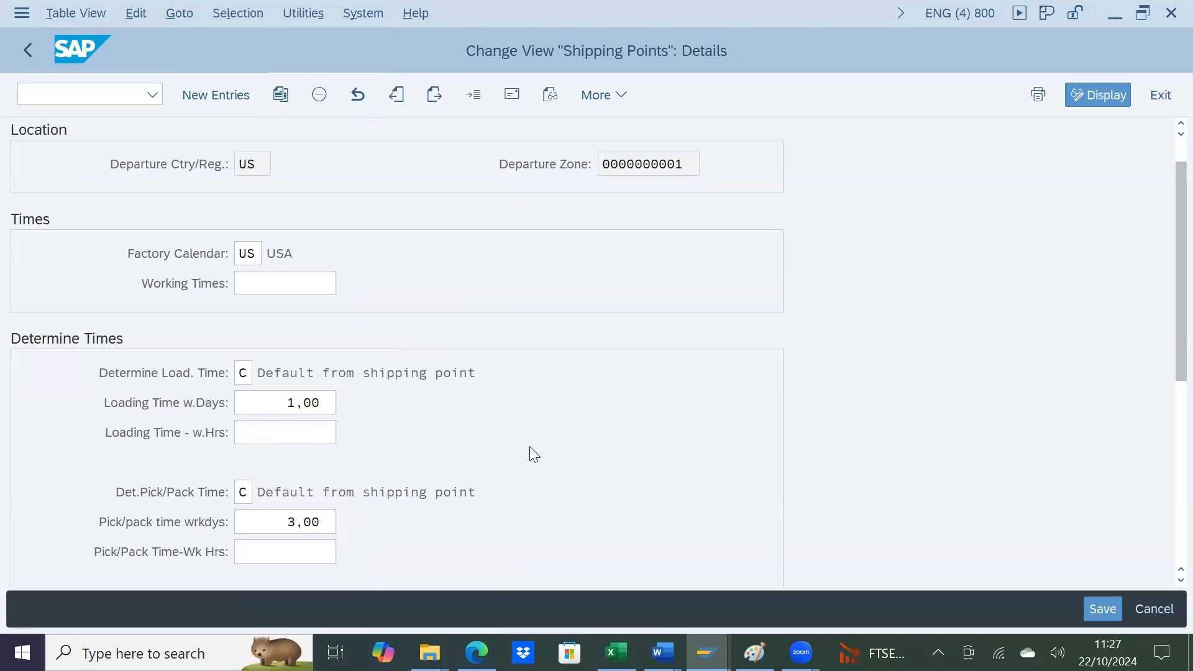
# Step: Switch to the Change Material session and open the saved standard order for material 19 with transaction VA02
pyautogui.hotkey('alt', 'Tab')
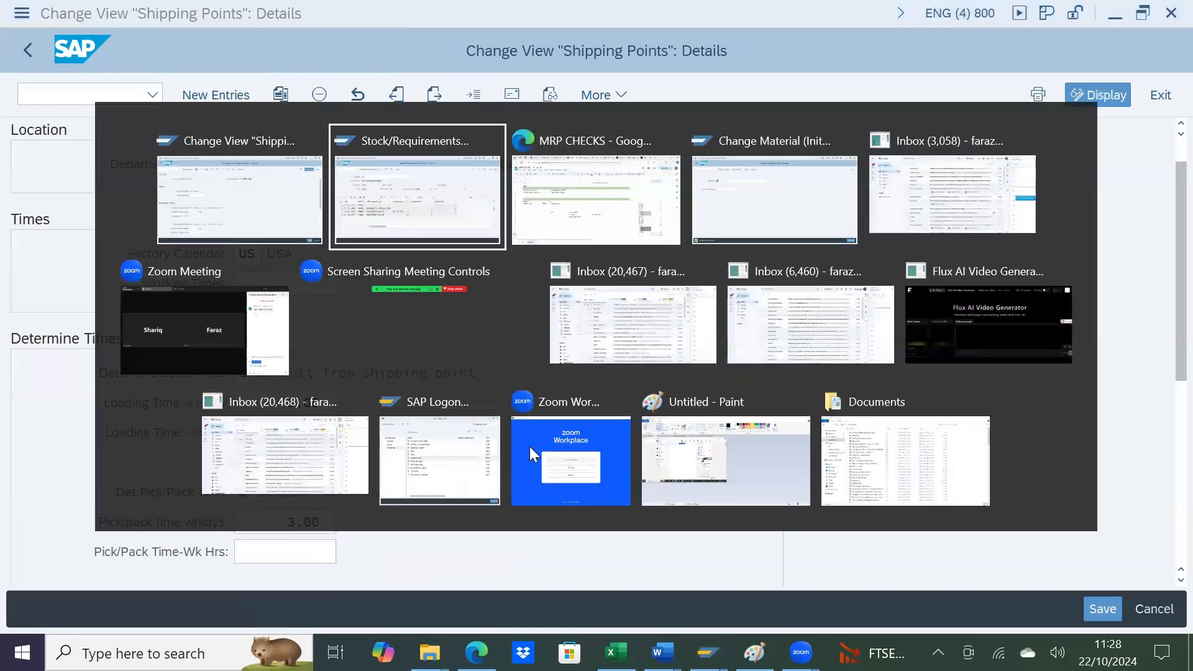
pyautogui.hotkey('alt', 'Tab')
pyautogui.hotkey('alt', 'Tab')
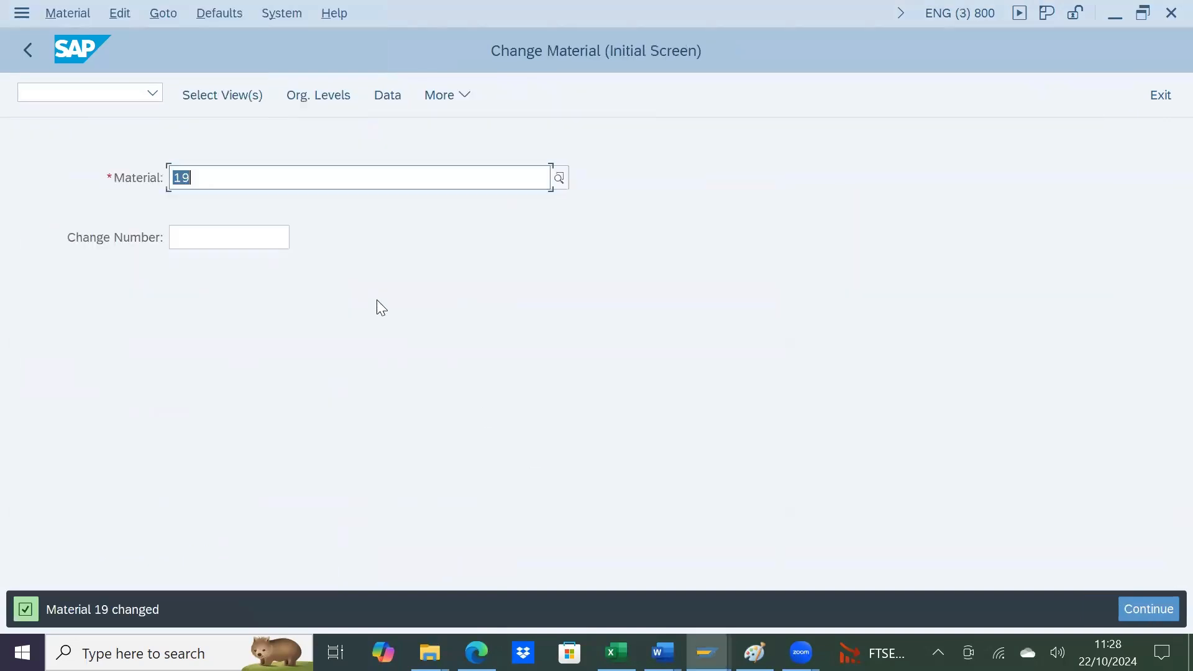
pyautogui.click(123, 91)
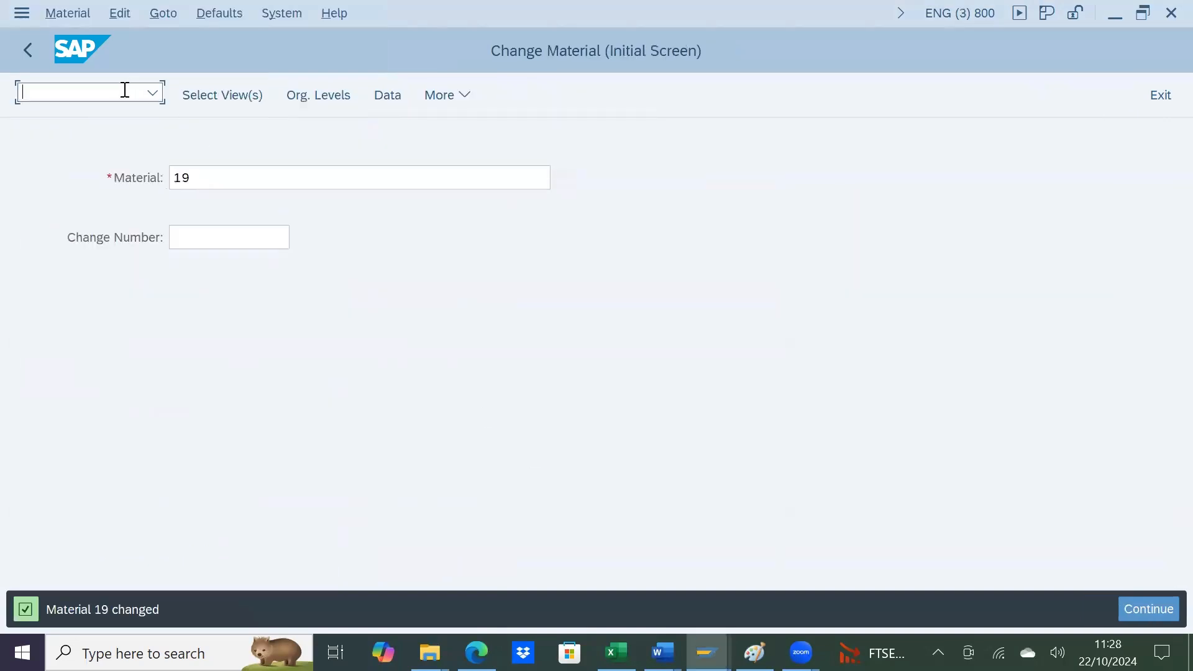
pyautogui.write('/nva02')
pyautogui.press('Return')
pyautogui.press('Return')
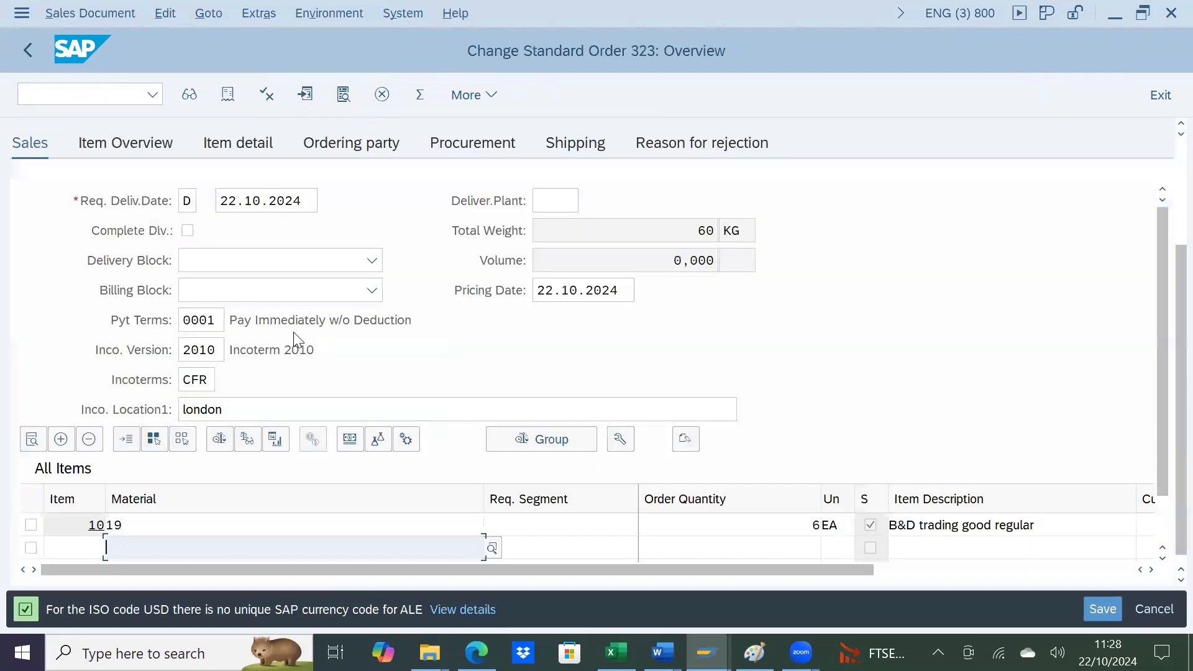
# Step: Open the shipping data of order item 10 and check which shipping point it uses
pyautogui.doubleClick(182, 520)
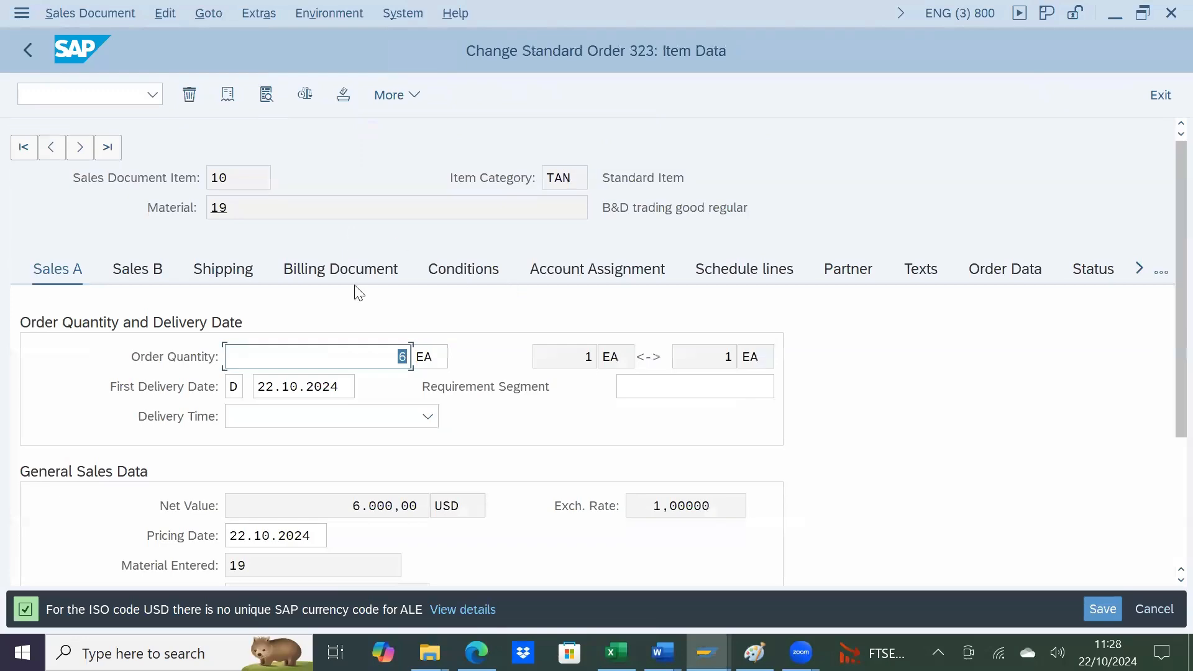
pyautogui.click(236, 273)
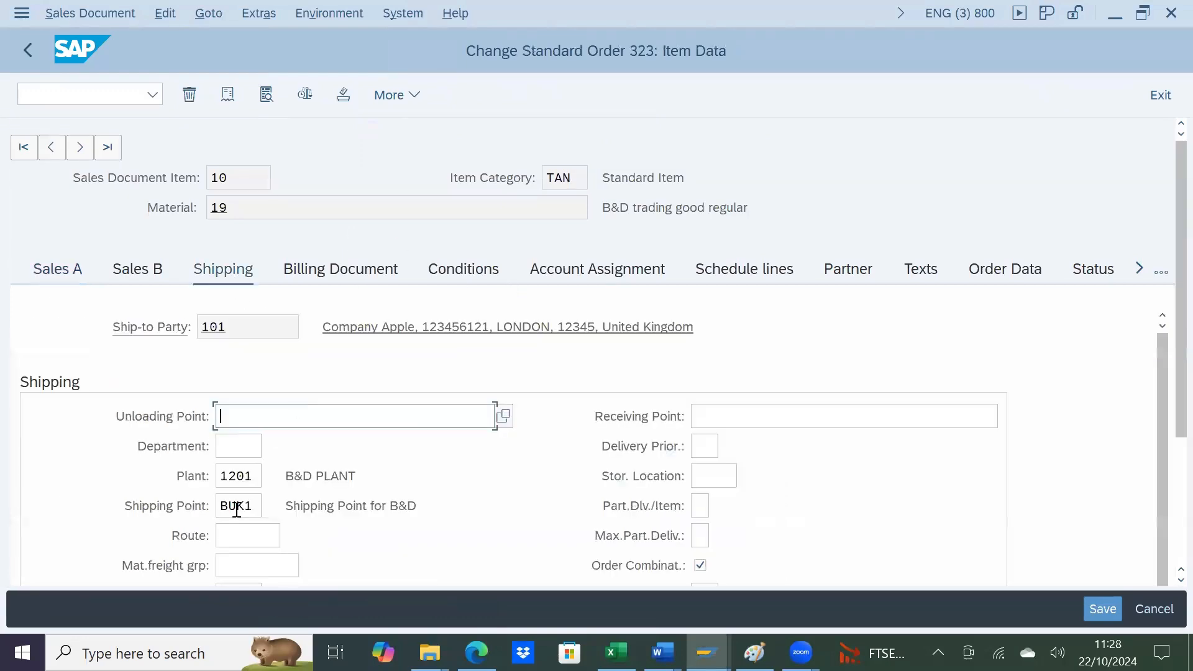
pyautogui.click(254, 509)
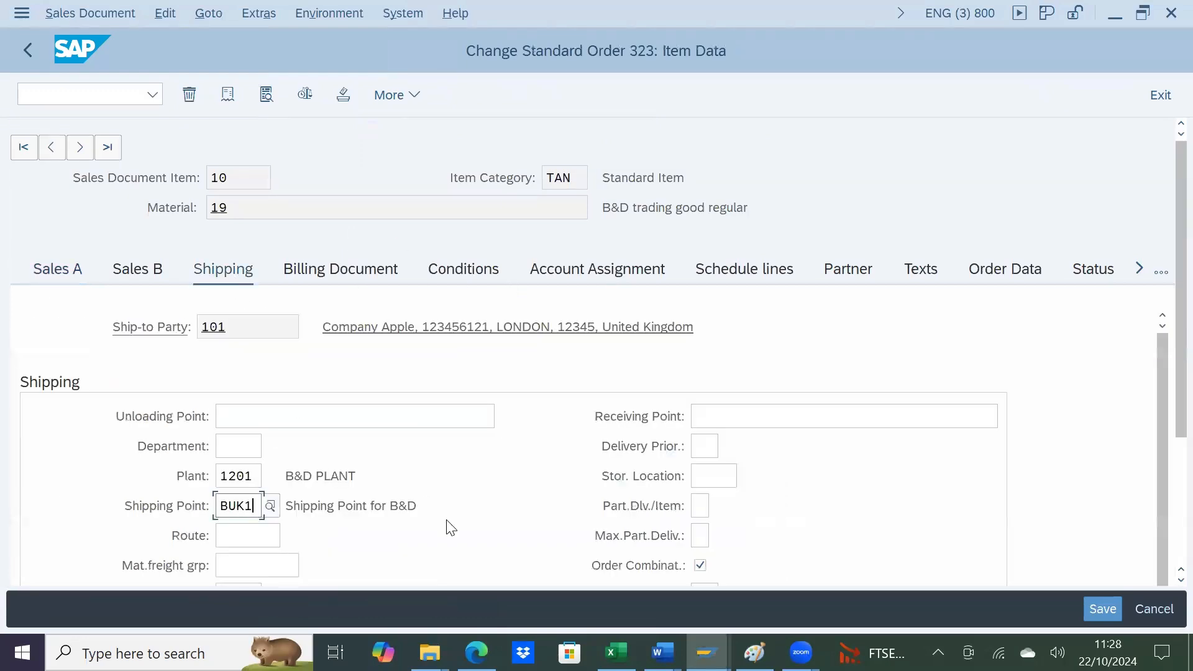
# Step: Switch to the MRP CHECKS sheet and enter the labels Delivery Date in G26 and GR Date in G20
pyautogui.hotkey('alt', 'Tab')
pyautogui.hotkey('alt', 'Tab')
pyautogui.hotkey('alt', 'Tab')
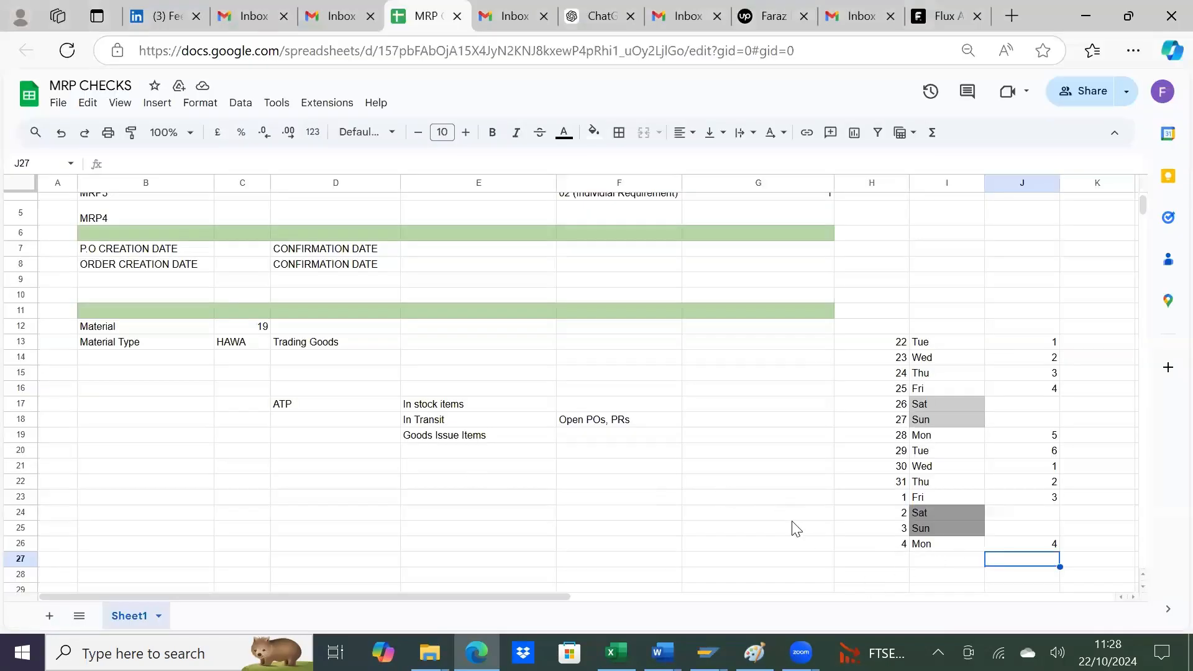
pyautogui.click(791, 544)
pyautogui.write('Delivery Date')
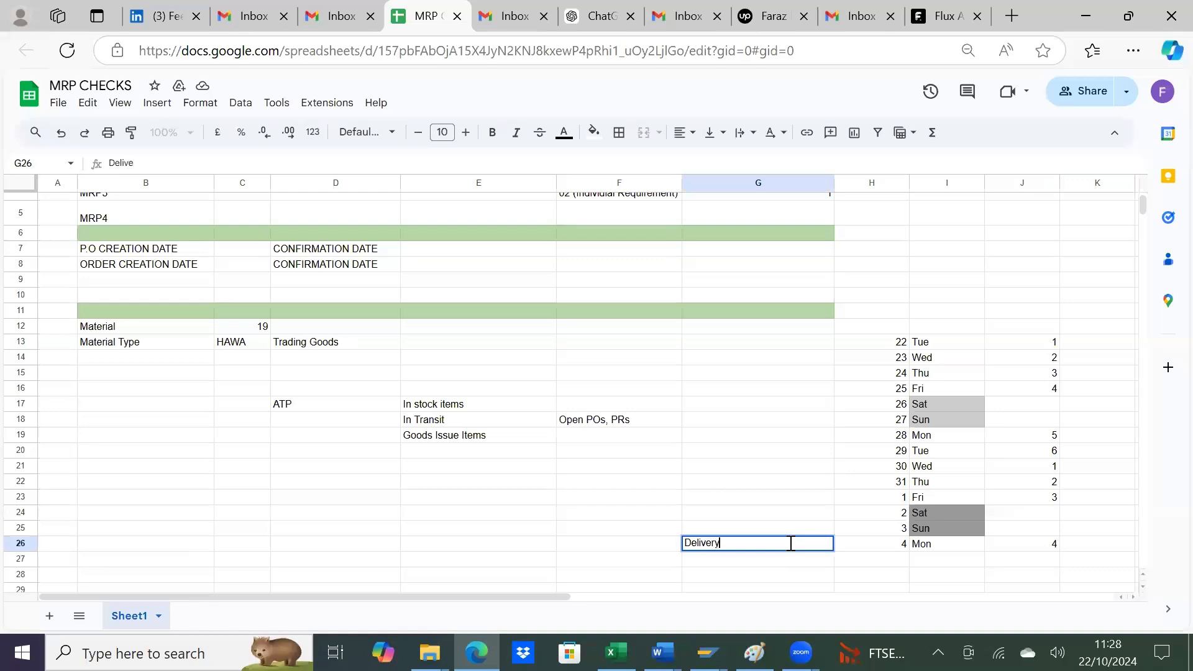
pyautogui.press('Return')
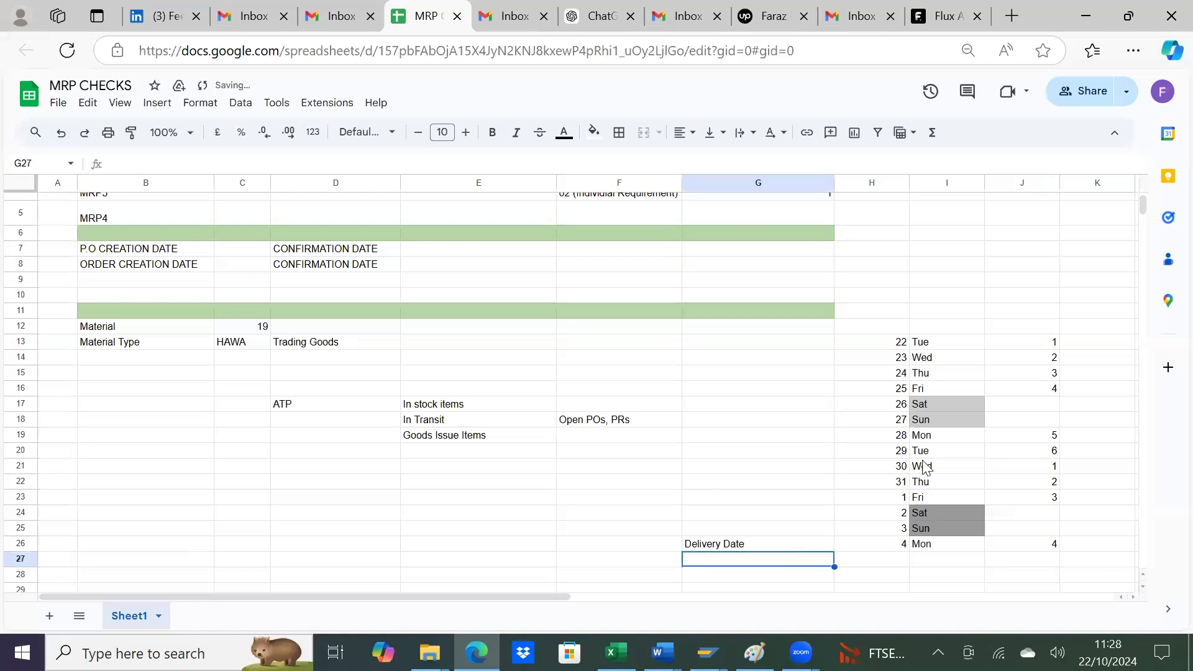
pyautogui.click(792, 453)
pyautogui.write('G')
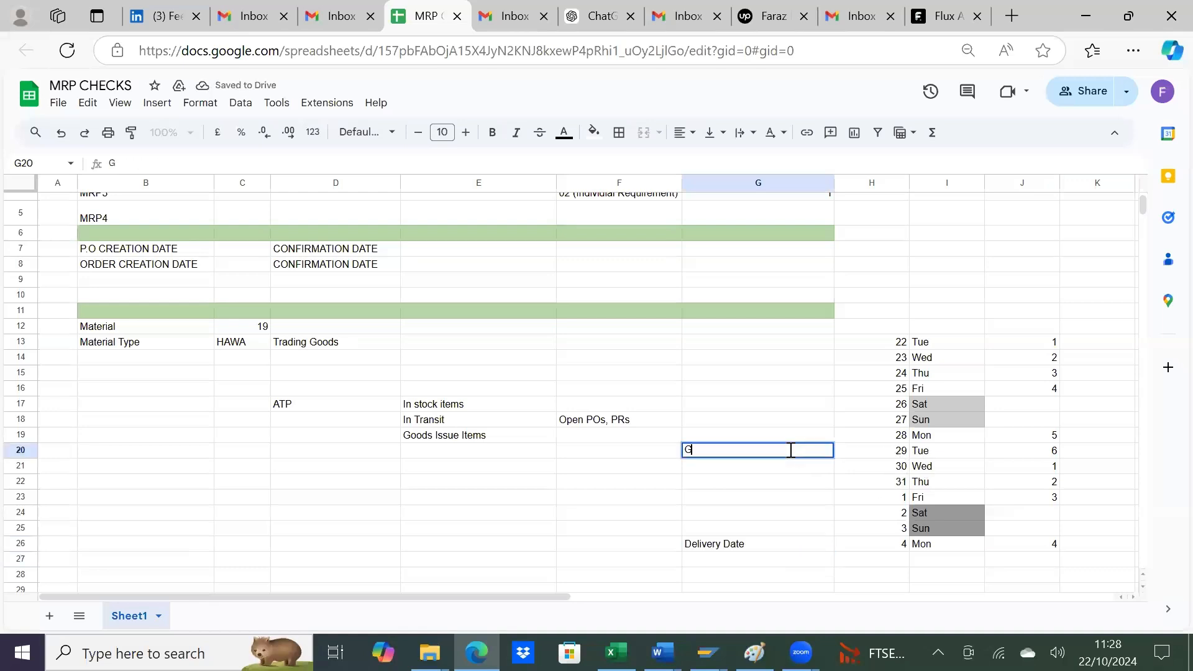
pyautogui.write('R Date')
pyautogui.press('Return')
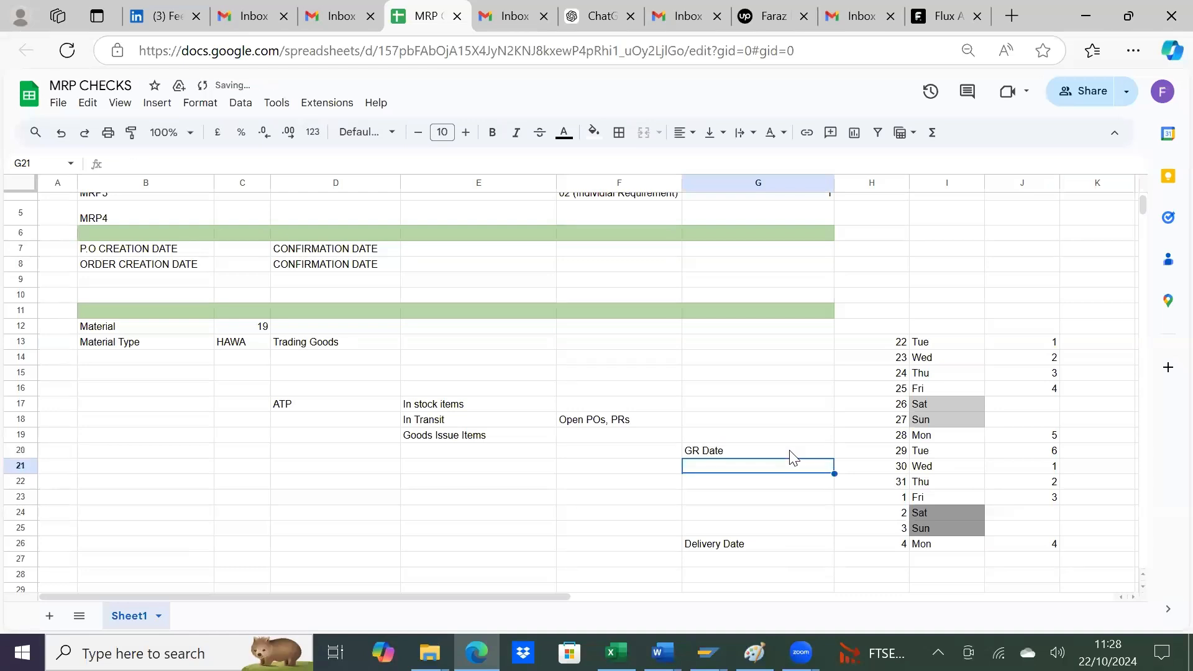
# Step: Enter 22/10 as the P.O creation date in C7 and 22/1 as the order creation date in C8
pyautogui.scroll(2, 555, 382)
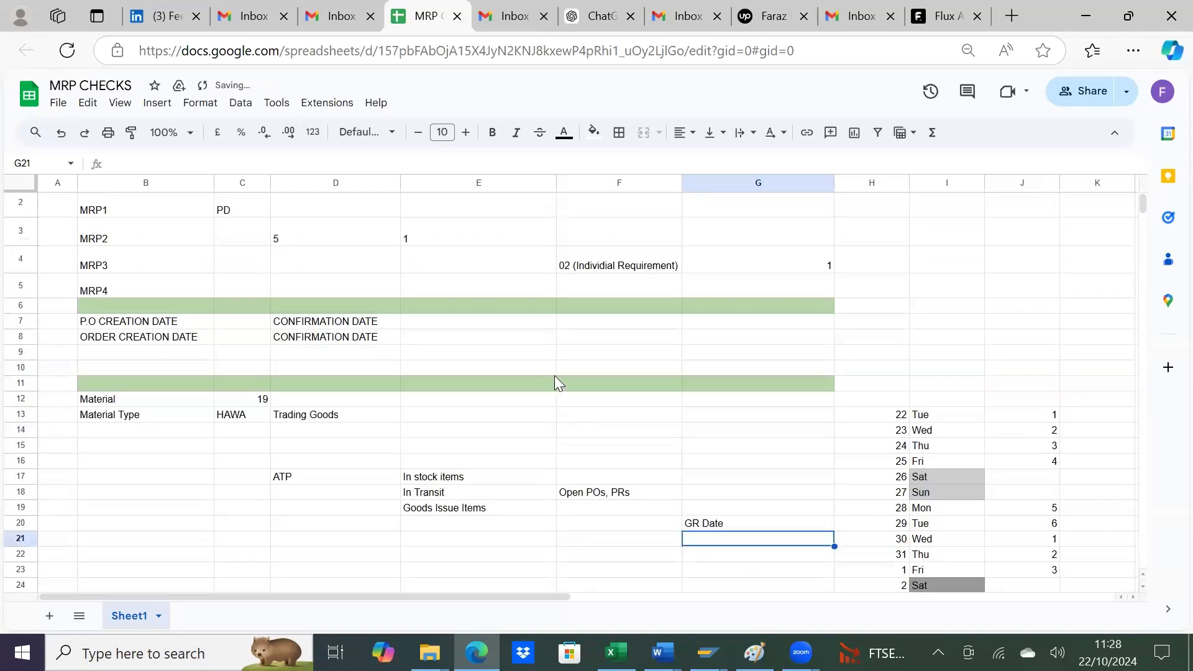
pyautogui.scroll(1, 554, 379)
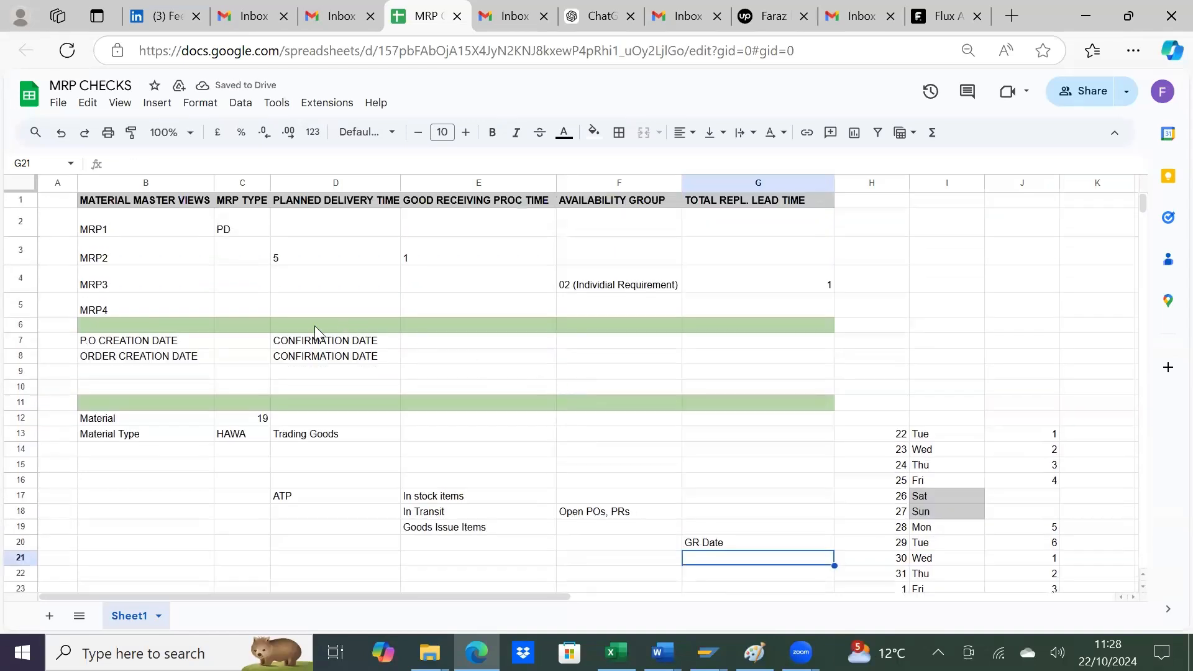
pyautogui.click(231, 341)
pyautogui.write('22')
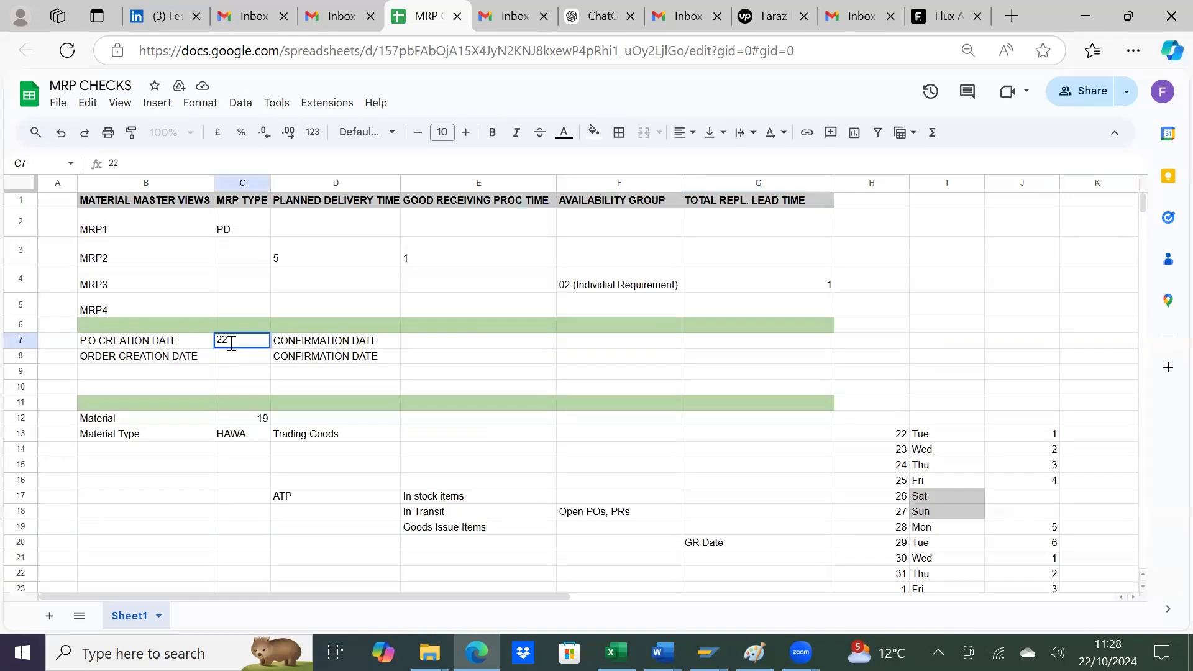
pyautogui.write('/10')
pyautogui.press('Return')
pyautogui.write('"')
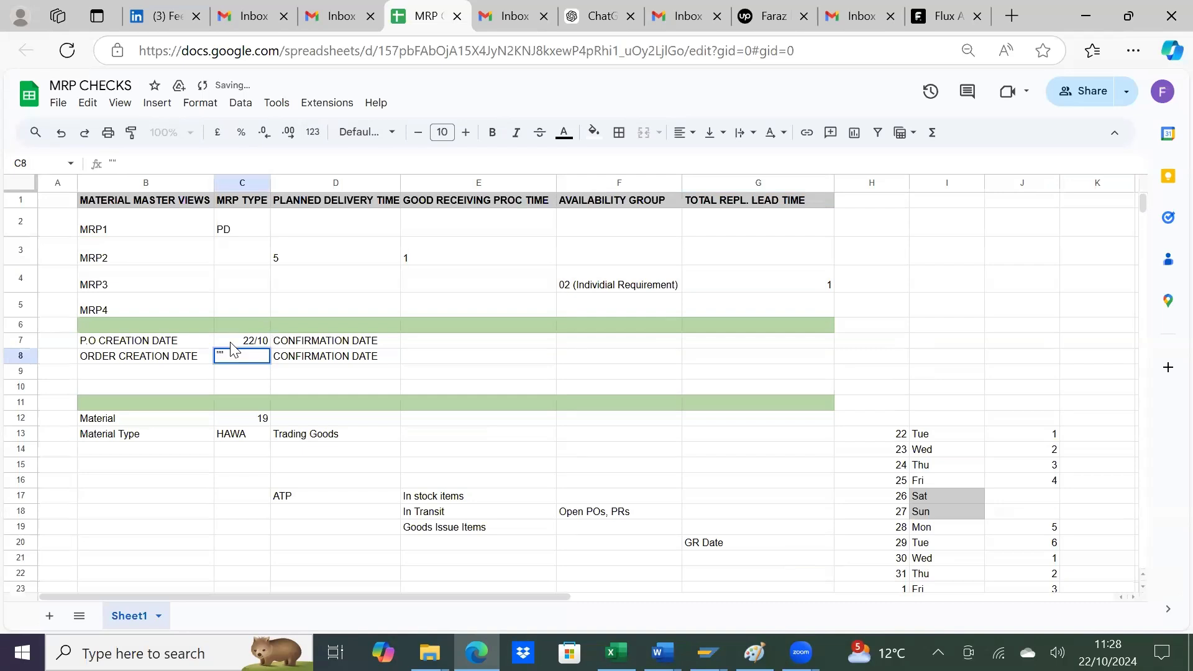
pyautogui.press('BackSpace')
pyautogui.write('22/')
pyautogui.write('1')
pyautogui.press('Tab')
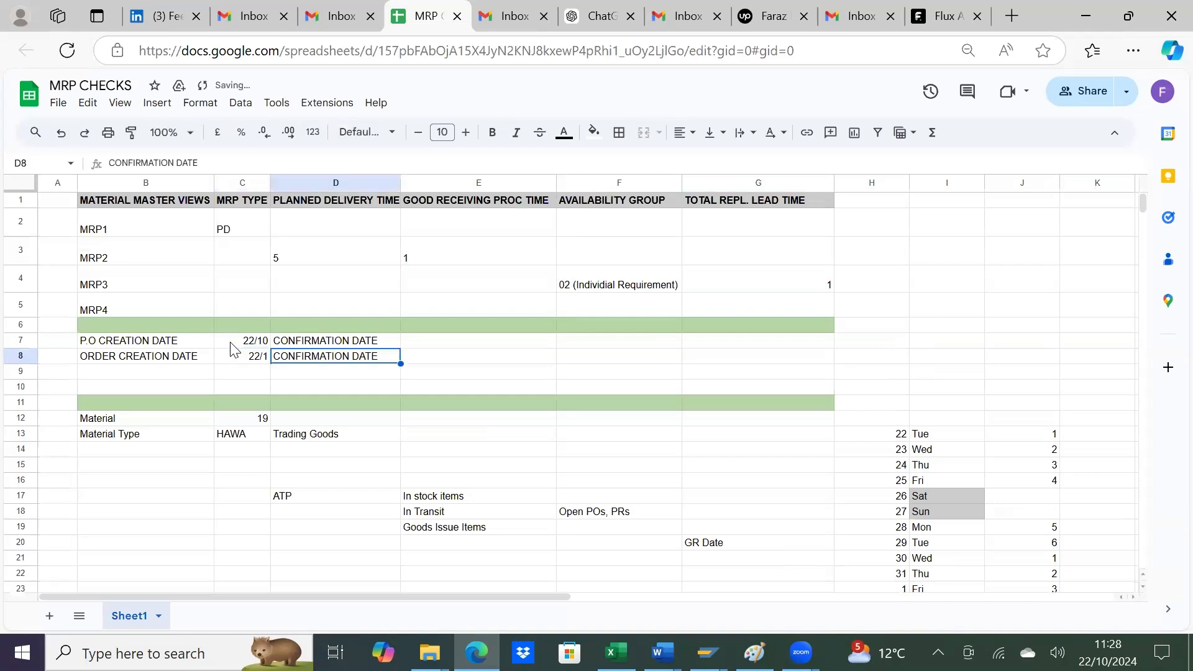
# Step: Set the P.O confirmation date in E7 to 29 Oct and correct the order creation date in C8 to 22/10
pyautogui.click(435, 346)
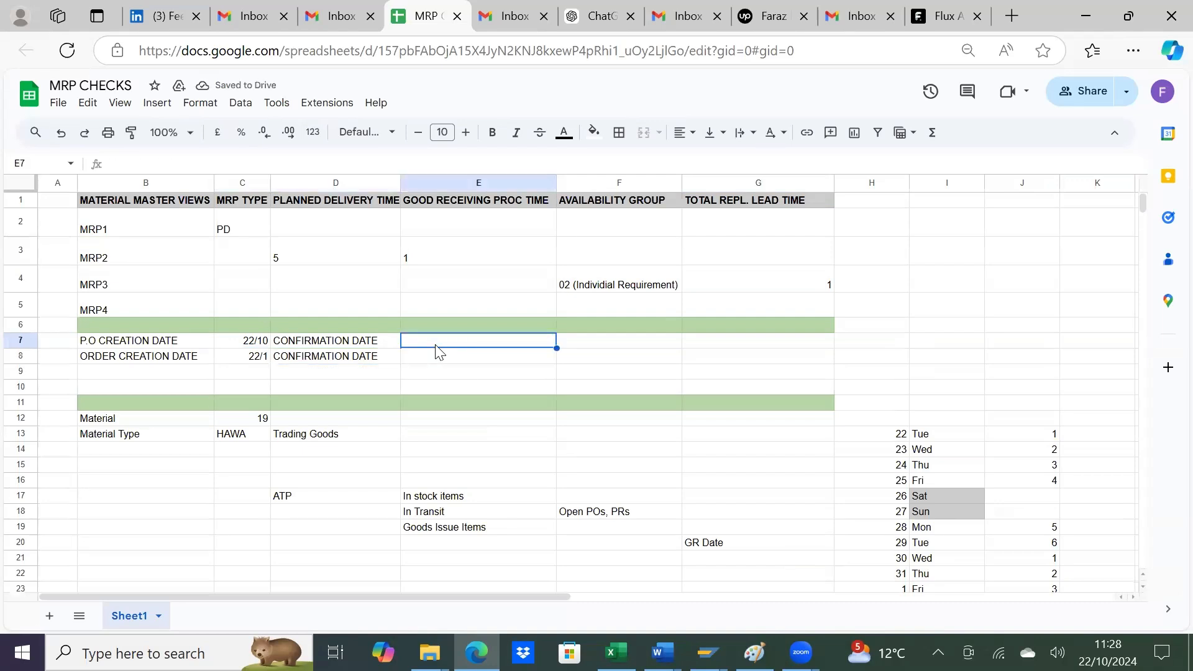
pyautogui.write('29')
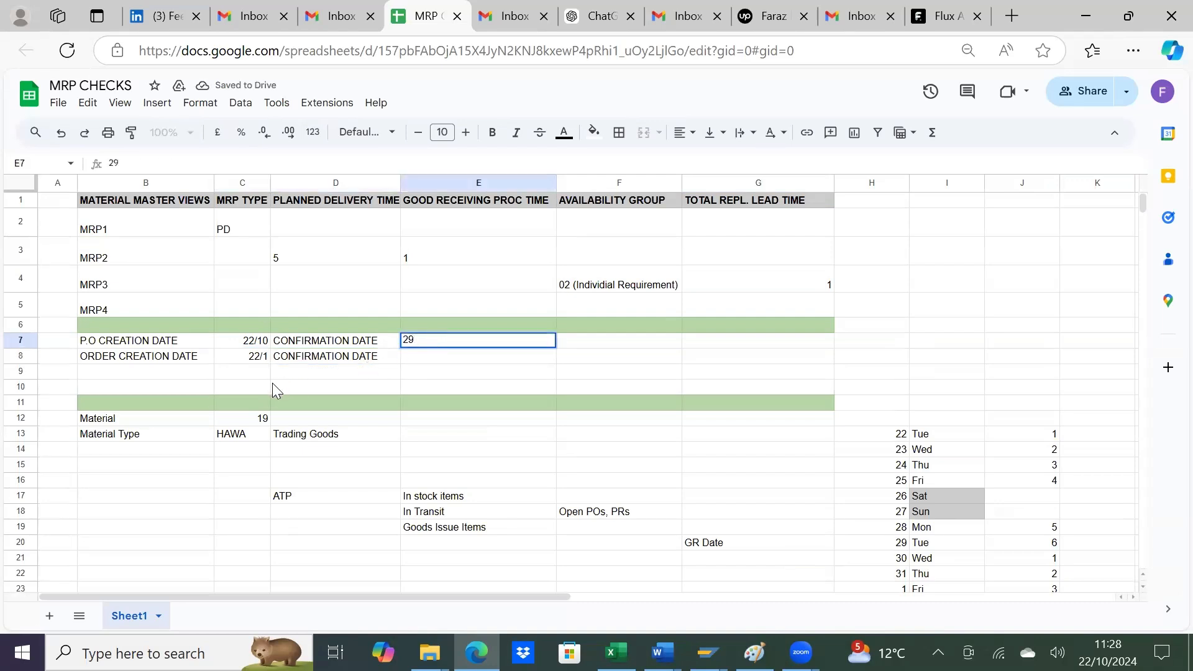
pyautogui.doubleClick(265, 356)
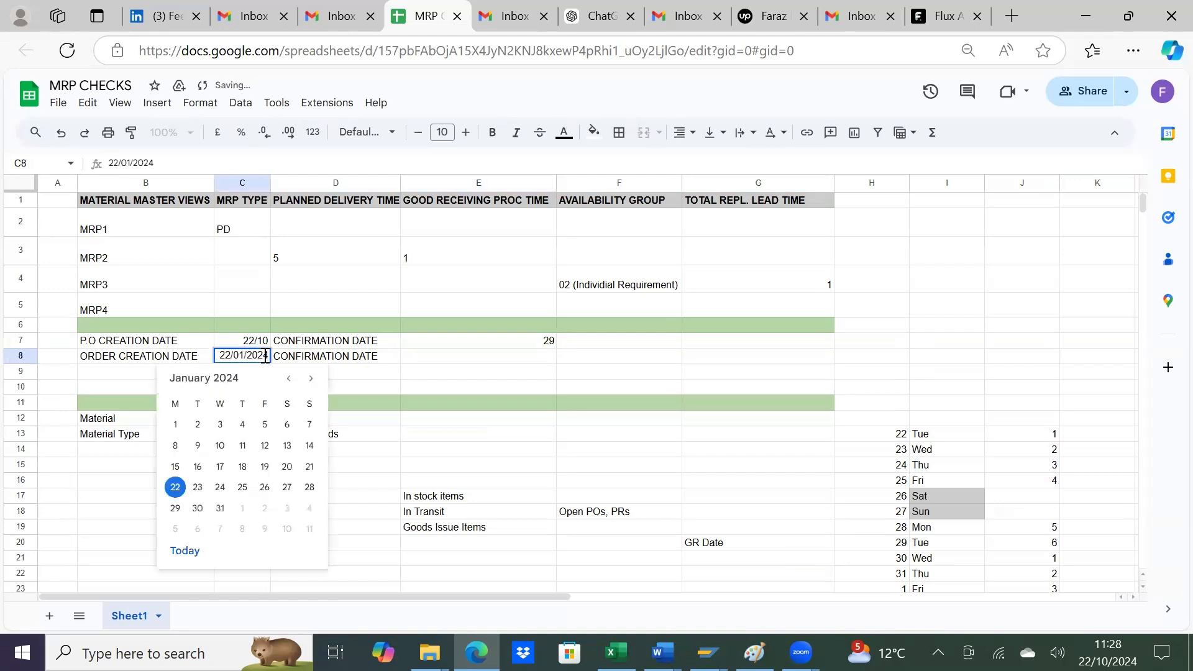
pyautogui.press('BackSpace')
pyautogui.press('BackSpace')
pyautogui.press('BackSpace')
pyautogui.press('BackSpace')
pyautogui.press('BackSpace')
pyautogui.press('BackSpace')
pyautogui.press('BackSpace')
pyautogui.press('BackSpace')
pyautogui.write('/10')
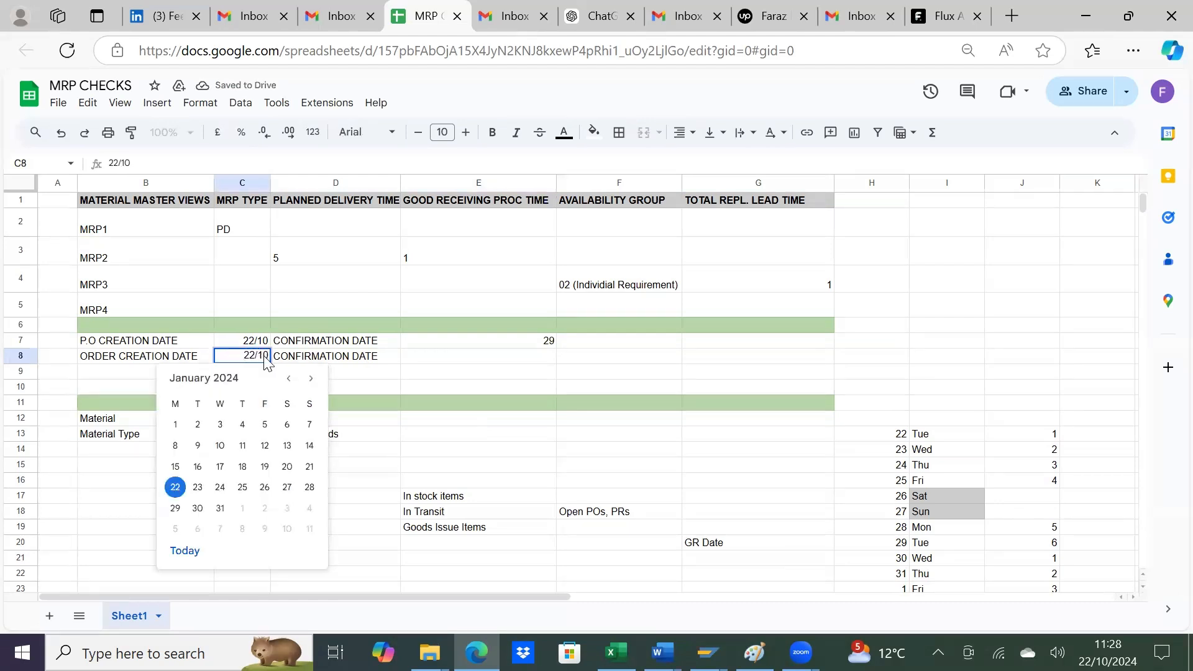
pyautogui.press('Return')
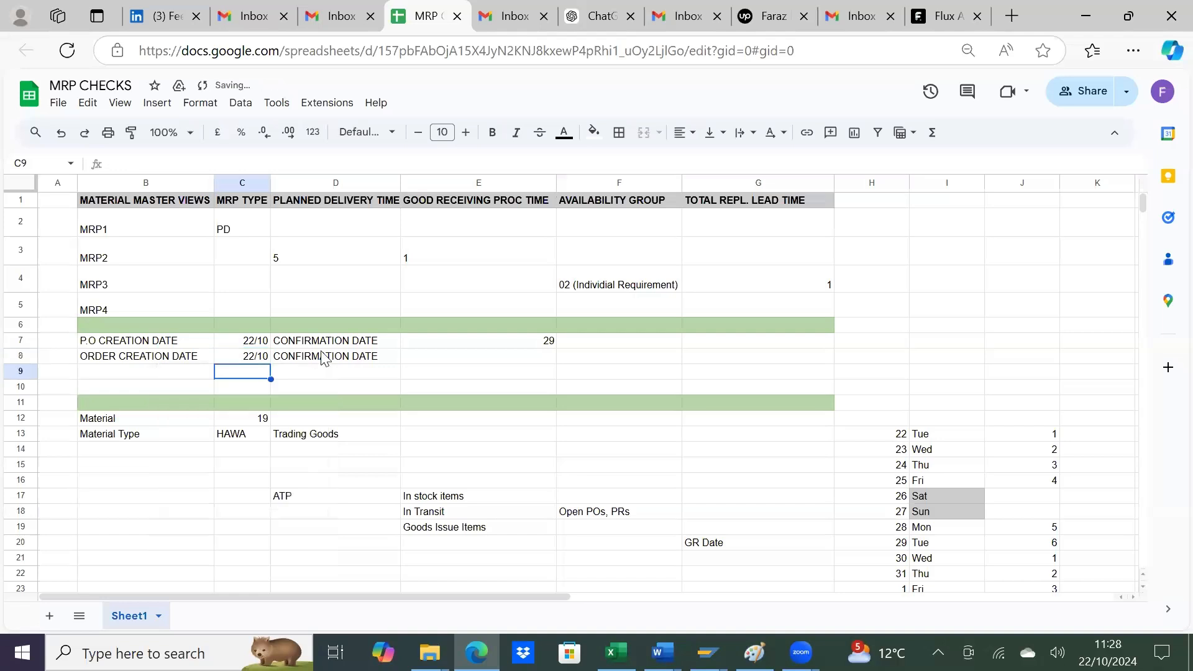
pyautogui.doubleClick(485, 341)
pyautogui.write('Oct')
pyautogui.press('Return')
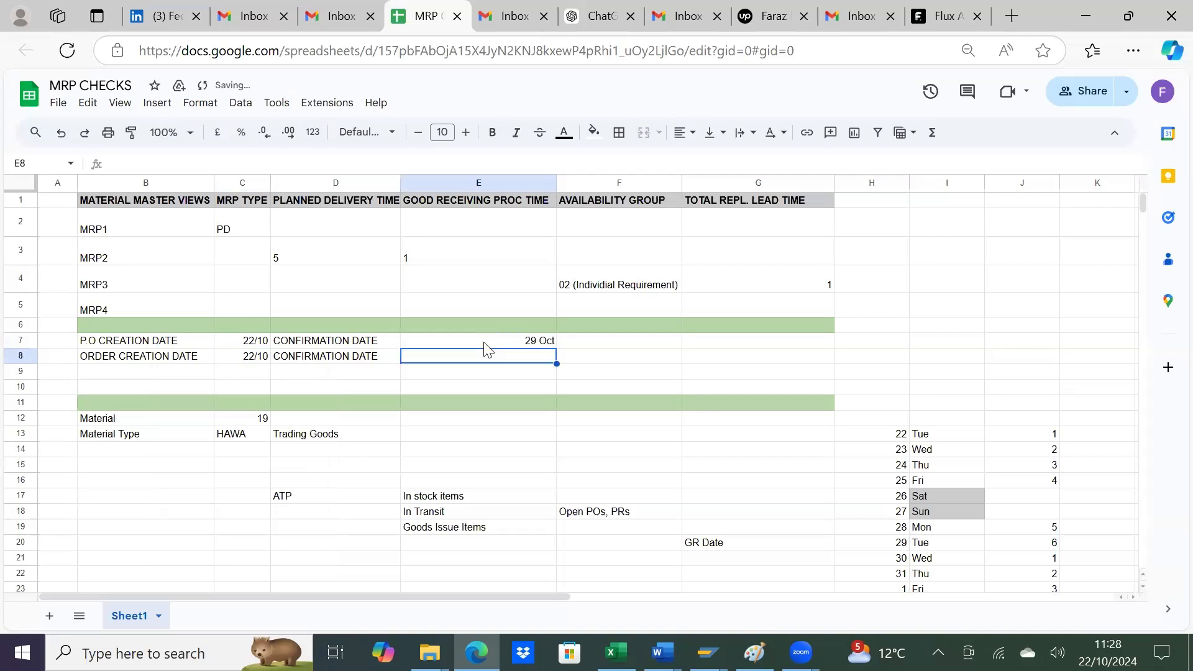
# Step: Relabel D8 as Delivery confirmation Date and enter 4/11 as its date in E8
pyautogui.click(388, 367)
pyautogui.write('D')
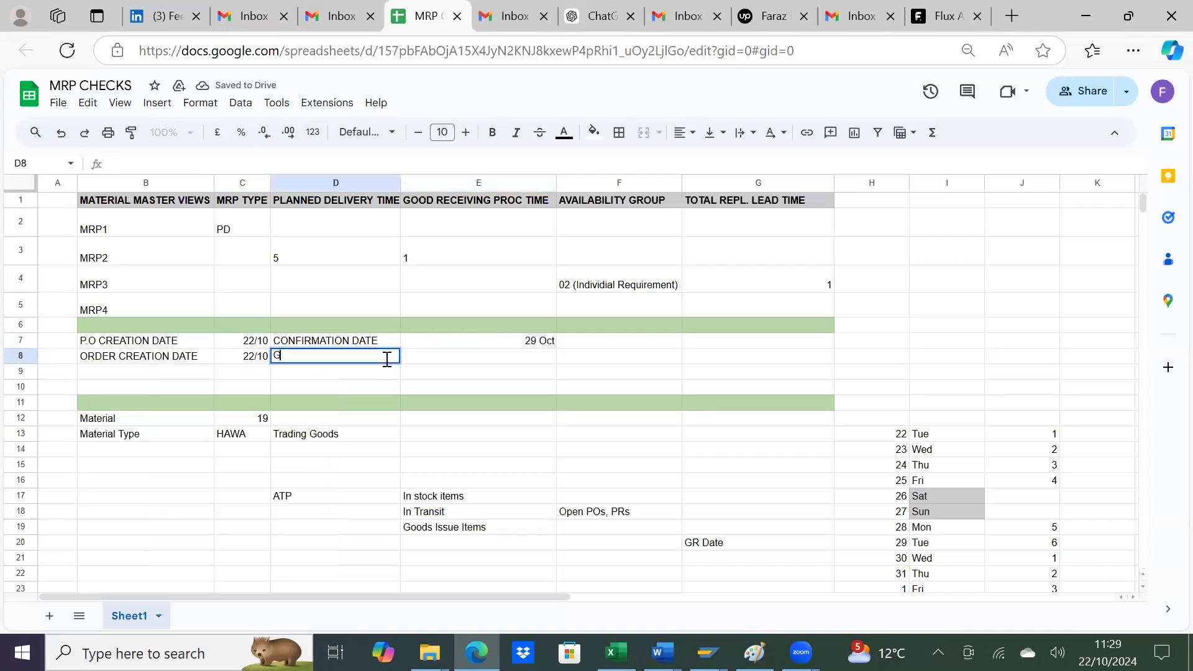
pyautogui.write('elivery confirmation Date')
pyautogui.press('Tab')
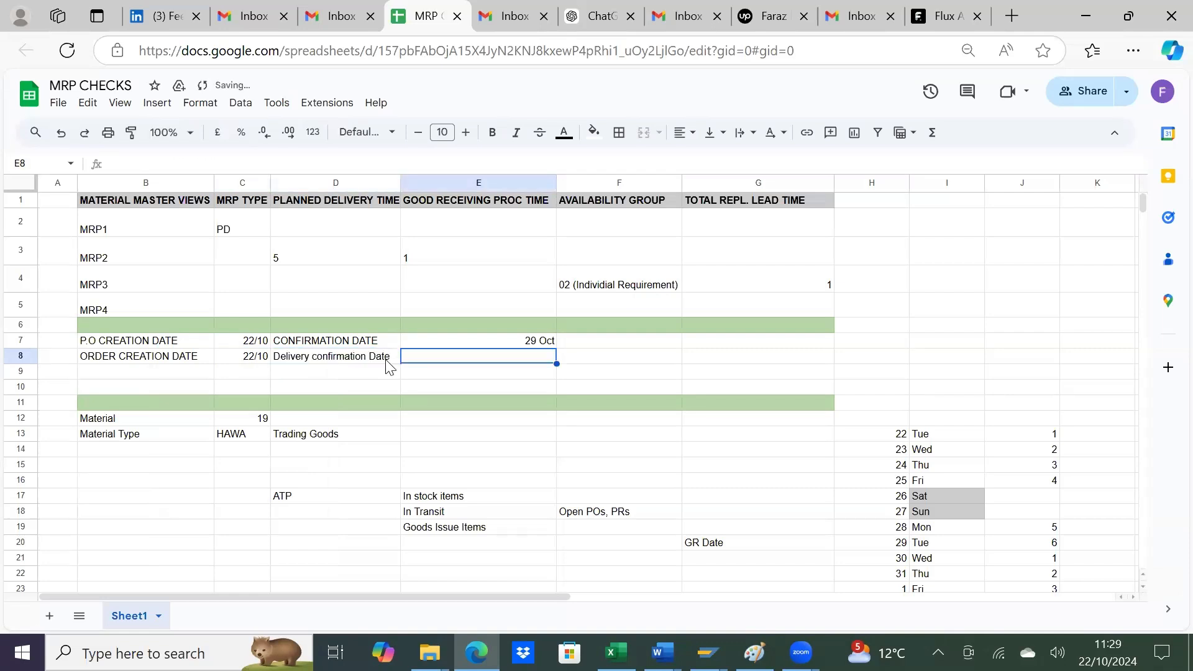
pyautogui.write('4/11')
pyautogui.press('Return')
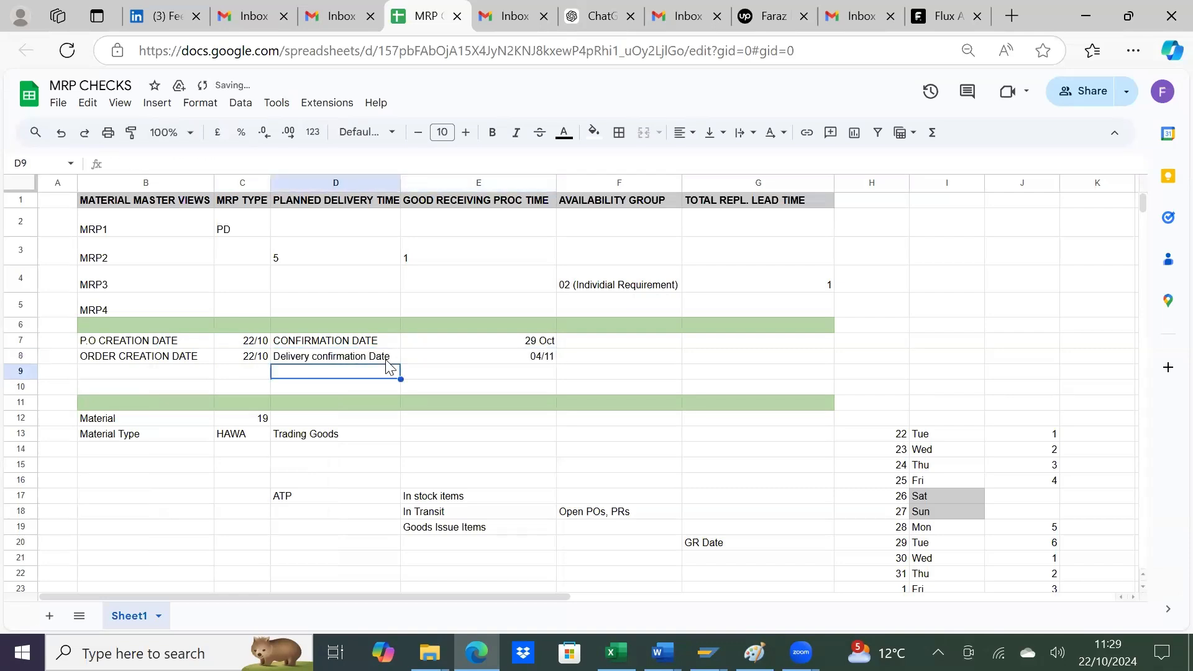
# Step: Enter 6 Days in F7 for the P.O confirmation and compare it with MRP2's planned delivery and goods receiving times
pyautogui.click(590, 345)
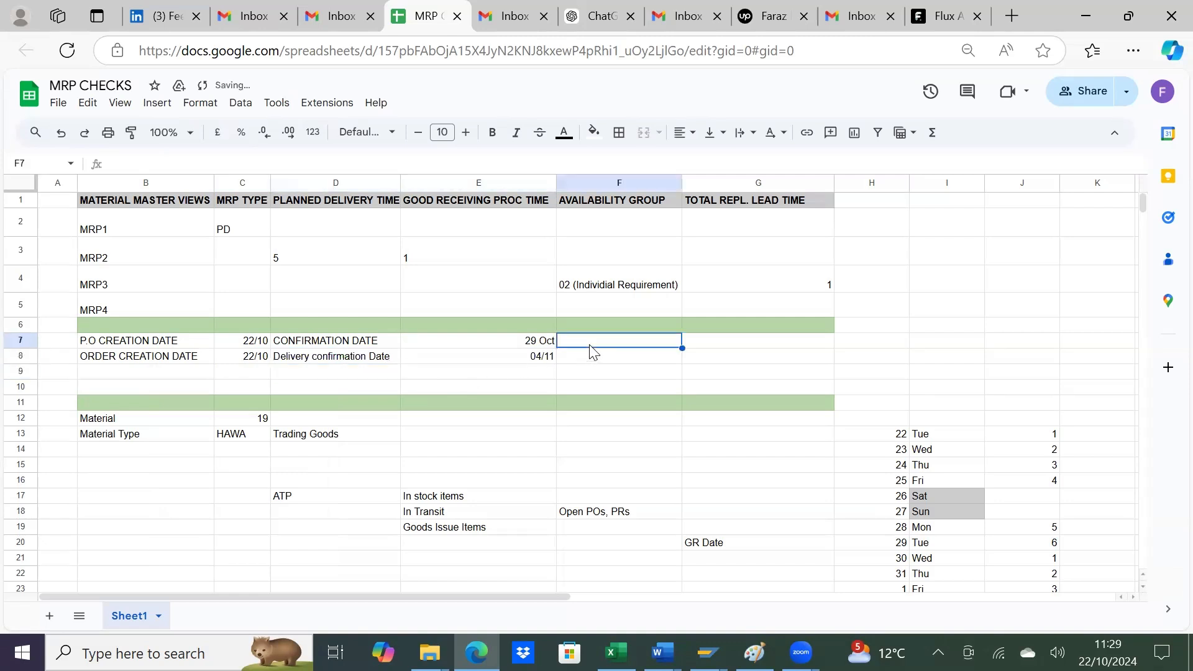
pyautogui.write('6 Days')
pyautogui.press('Return')
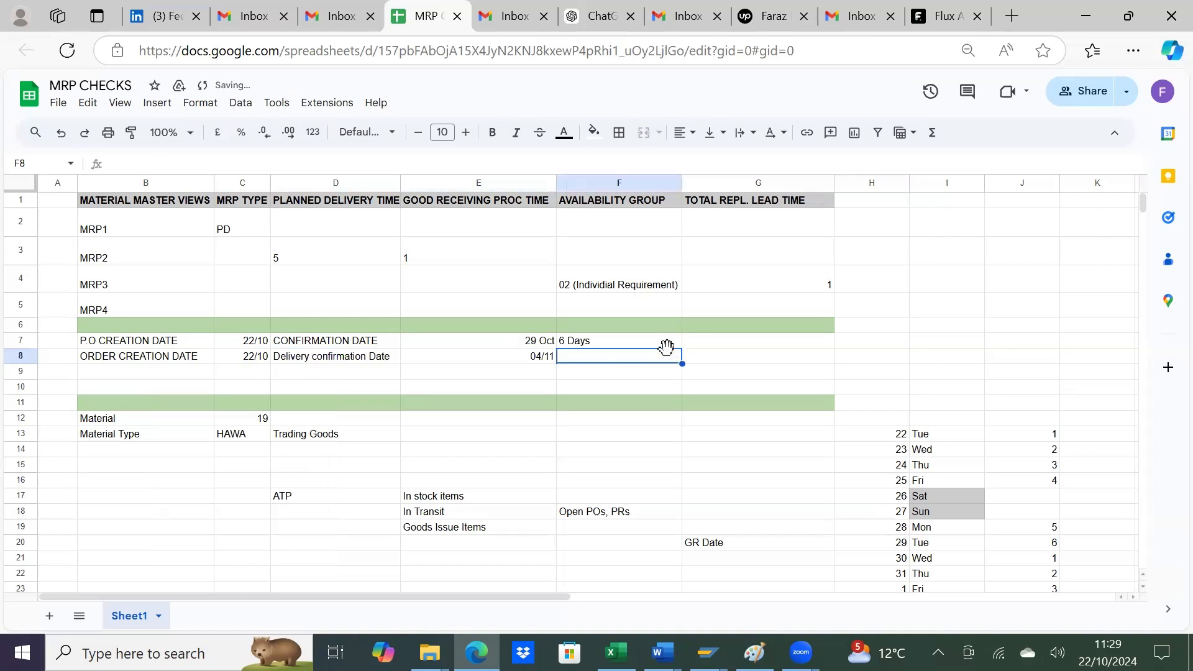
pyautogui.click(320, 260)
pyautogui.click(410, 261)
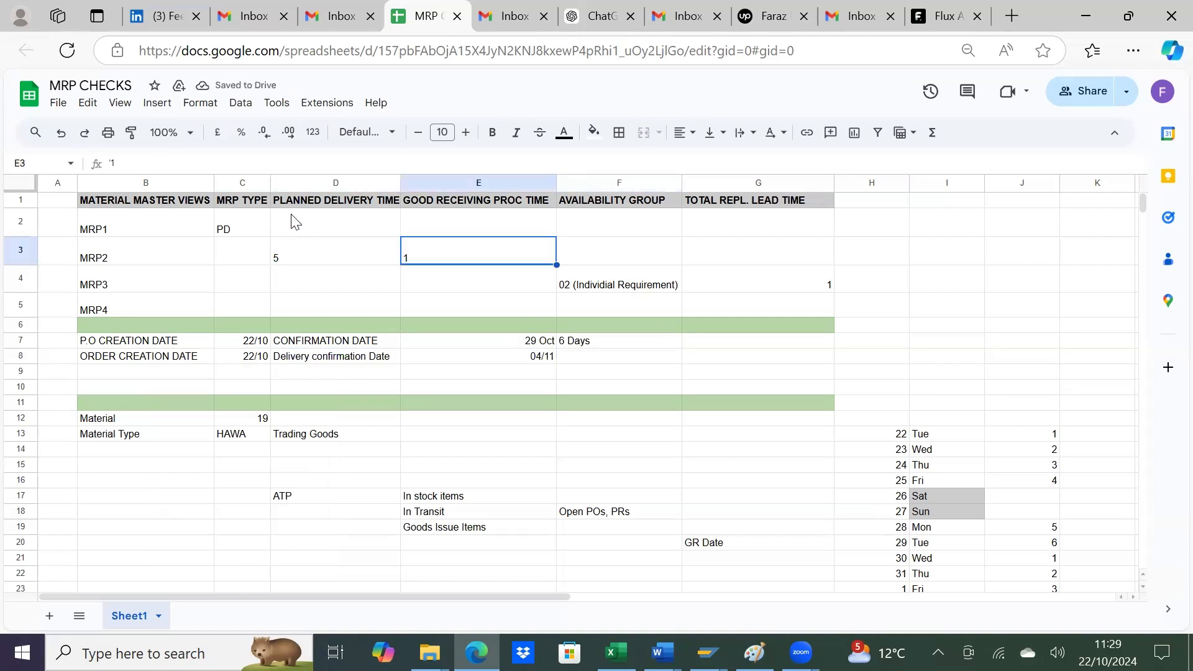
# Step: Enter 6 Days + Shipping Point Det Days in F8 beside the delivery confirmation date
pyautogui.click(541, 358)
pyautogui.click(571, 357)
pyautogui.click(581, 342)
pyautogui.click(585, 360)
pyautogui.write('6')
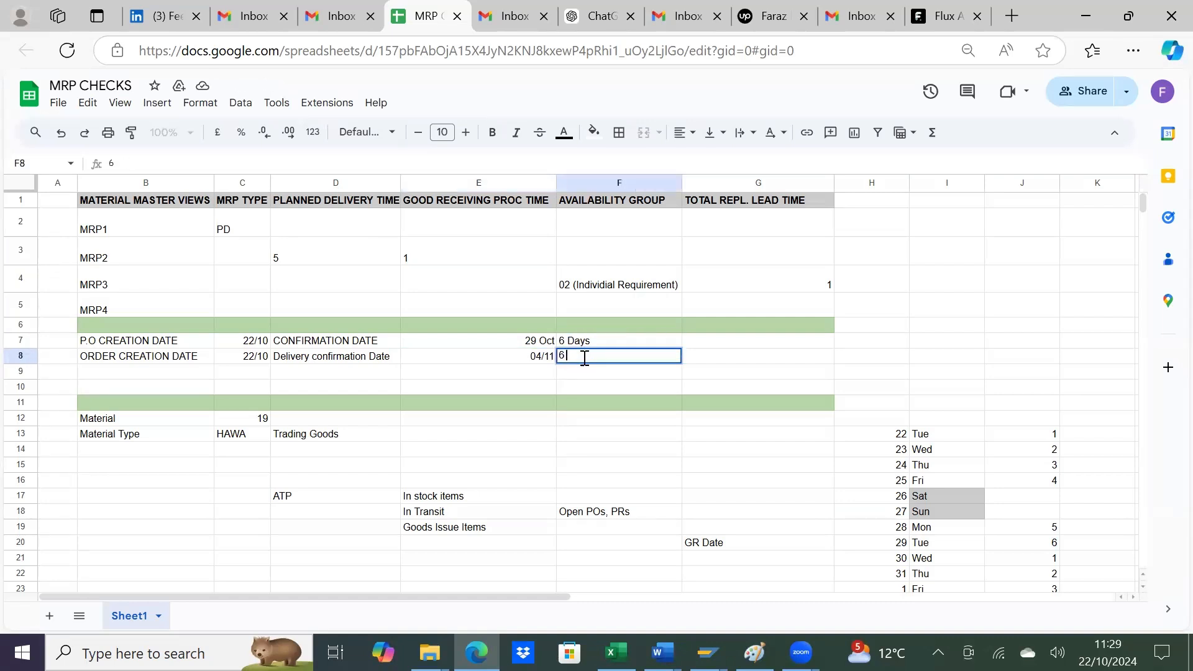
pyautogui.write(' Days + Shipping Point Det Da')
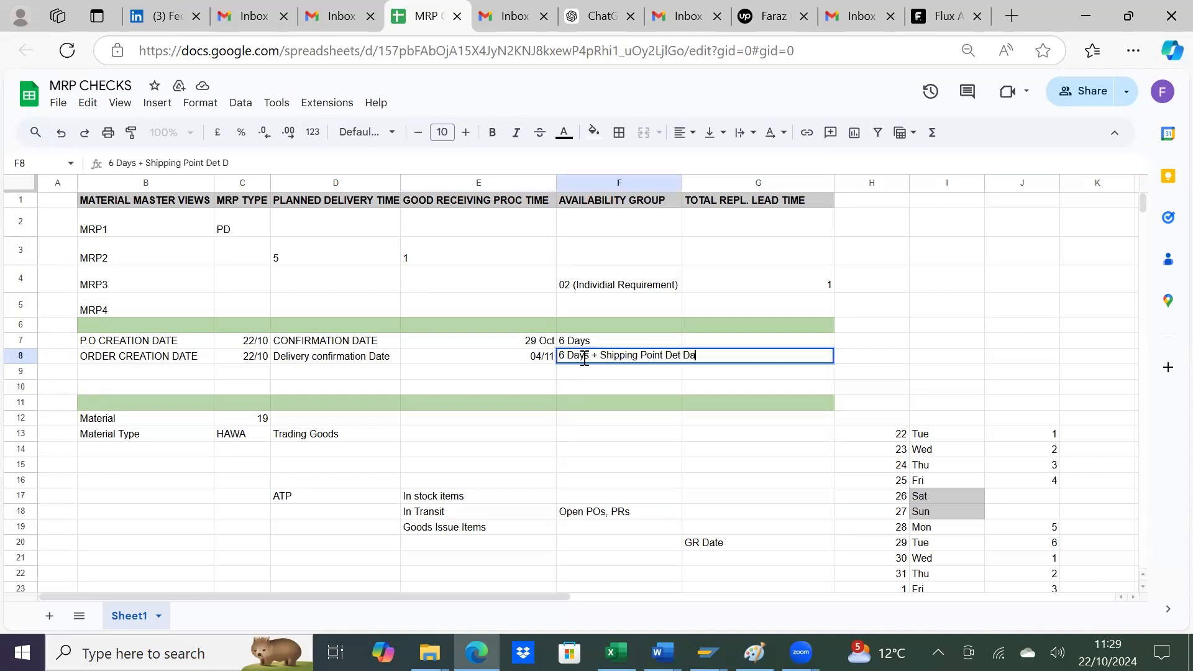
pyautogui.write('ys')
pyautogui.press('Return')
pyautogui.click(540, 357)
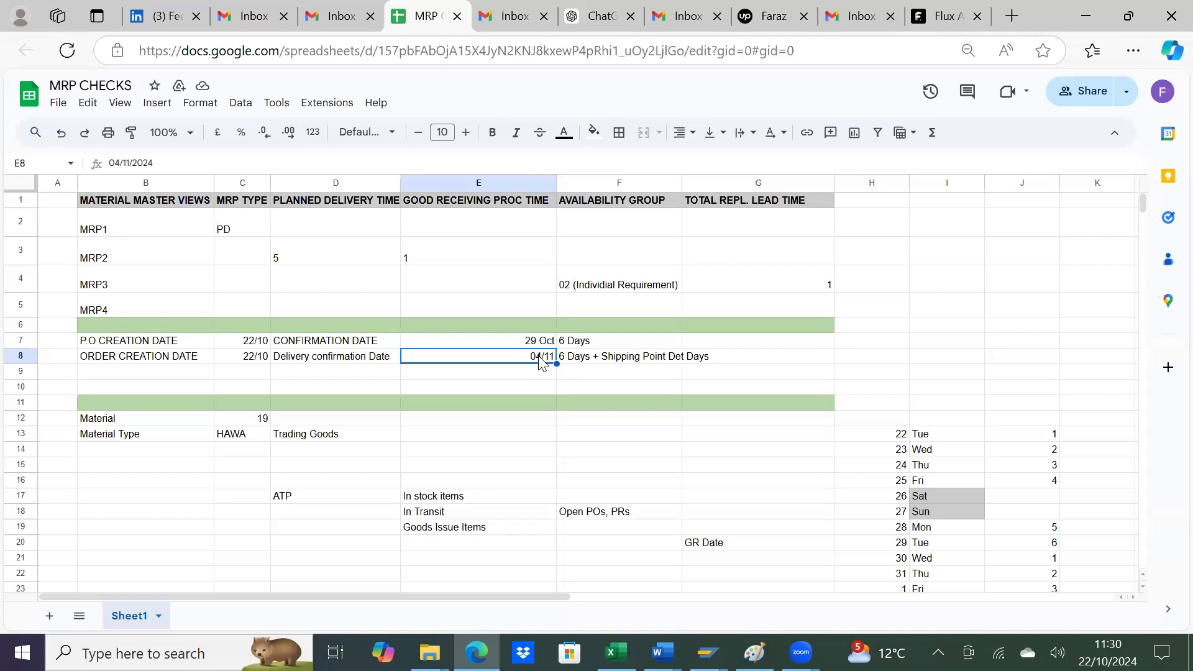
pyautogui.scroll(-2, 541, 364)
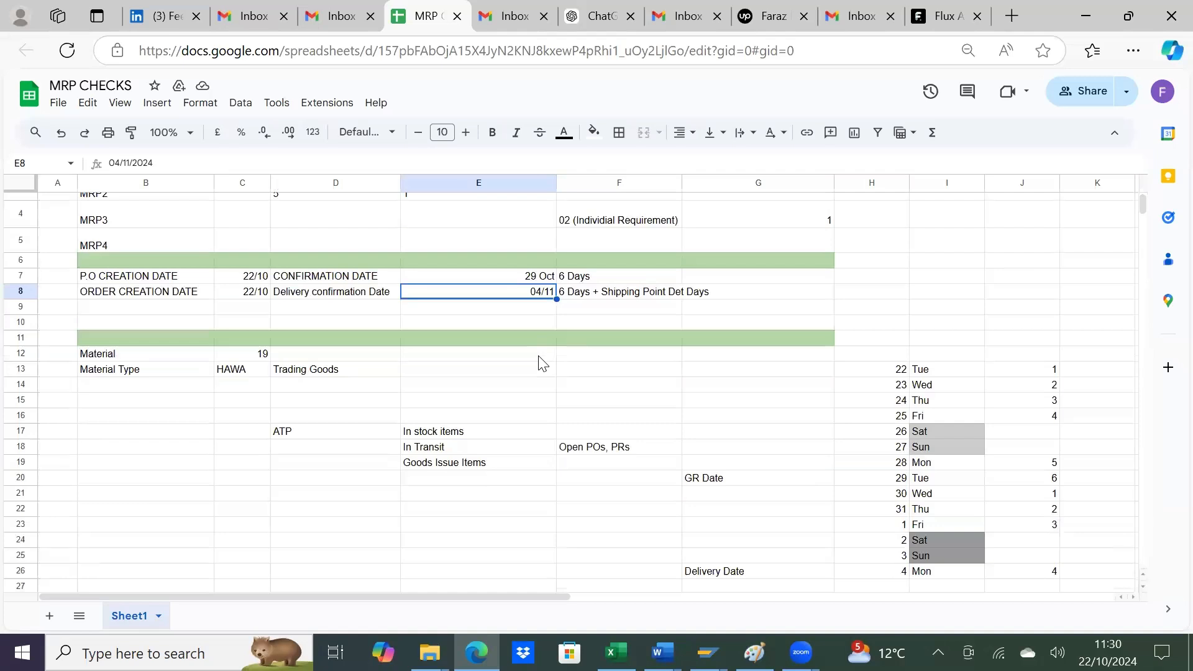